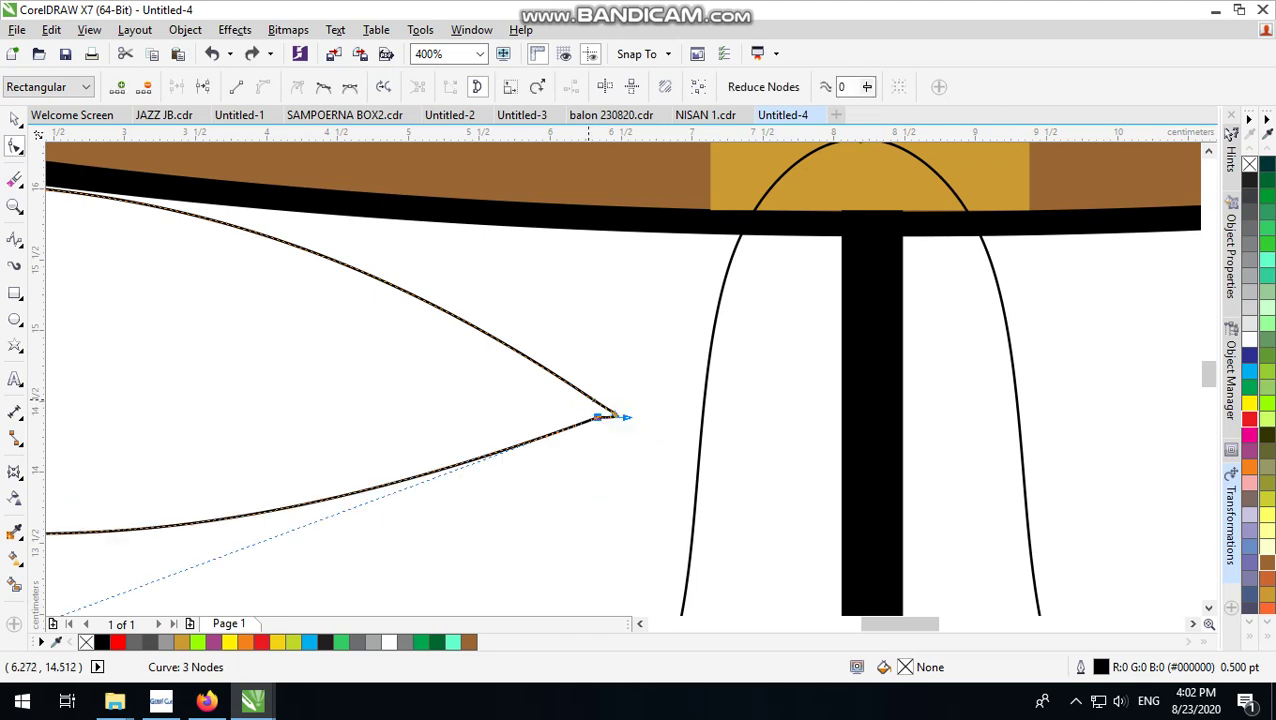
Step: Align the bell-shaped tail outline with the vertical black spar so their centres match horizontally
{"action": "scroll", "coordinate": [624, 402], "scroll_direction": "up", "scroll_amount": 1}
{"action": "scroll", "coordinate": [620, 410], "scroll_direction": "down", "scroll_amount": 6}
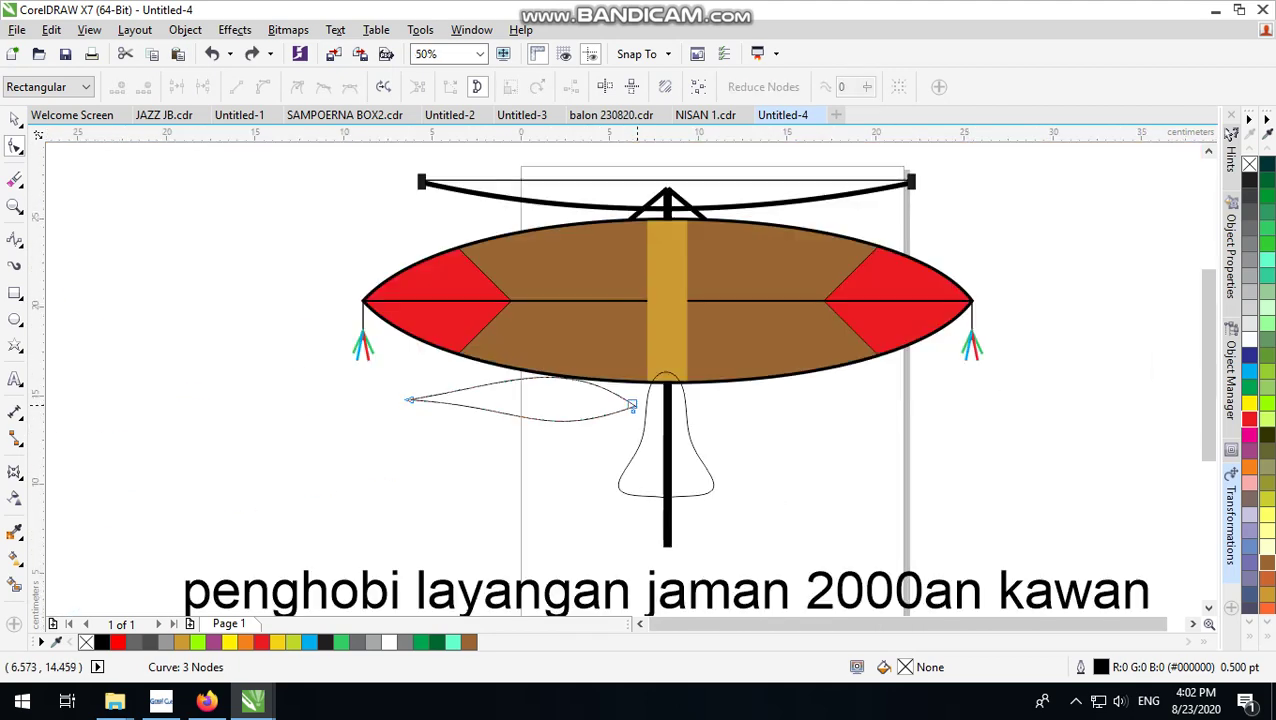
{"action": "key", "text": "space"}
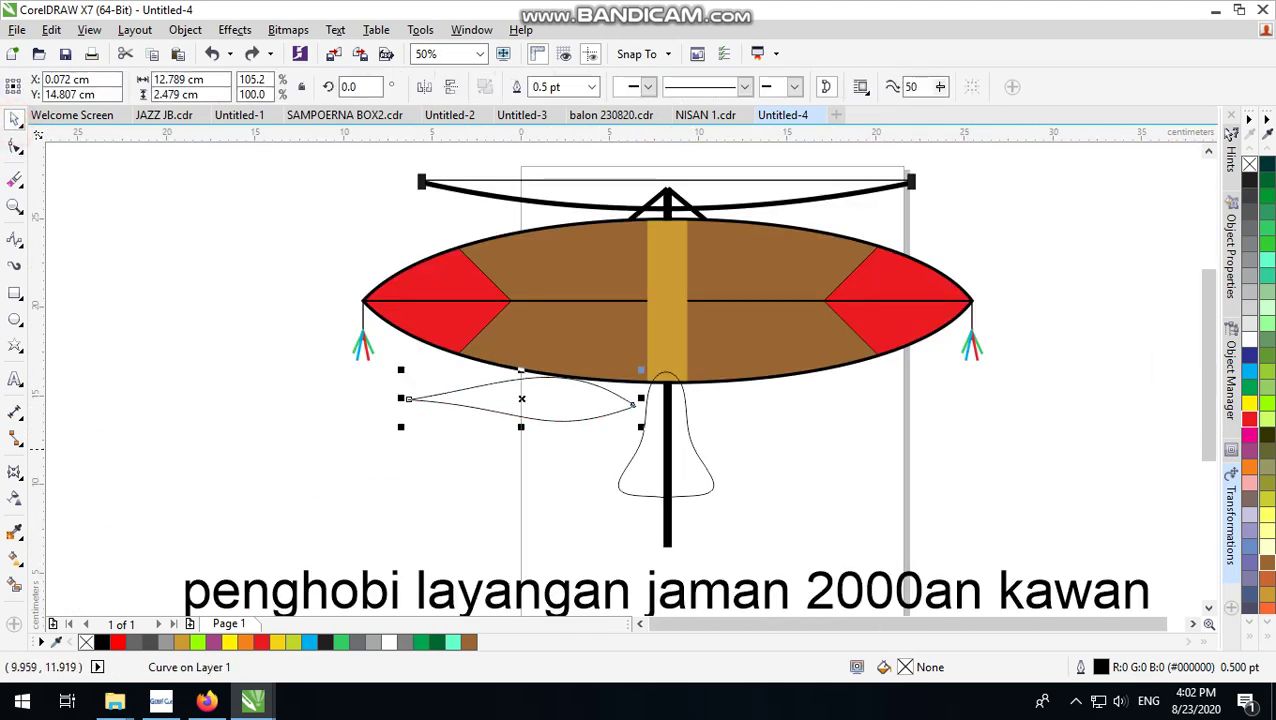
{"action": "left_click", "coordinate": [693, 460]}
{"action": "left_click", "coordinate": [669, 535], "text": "shift"}
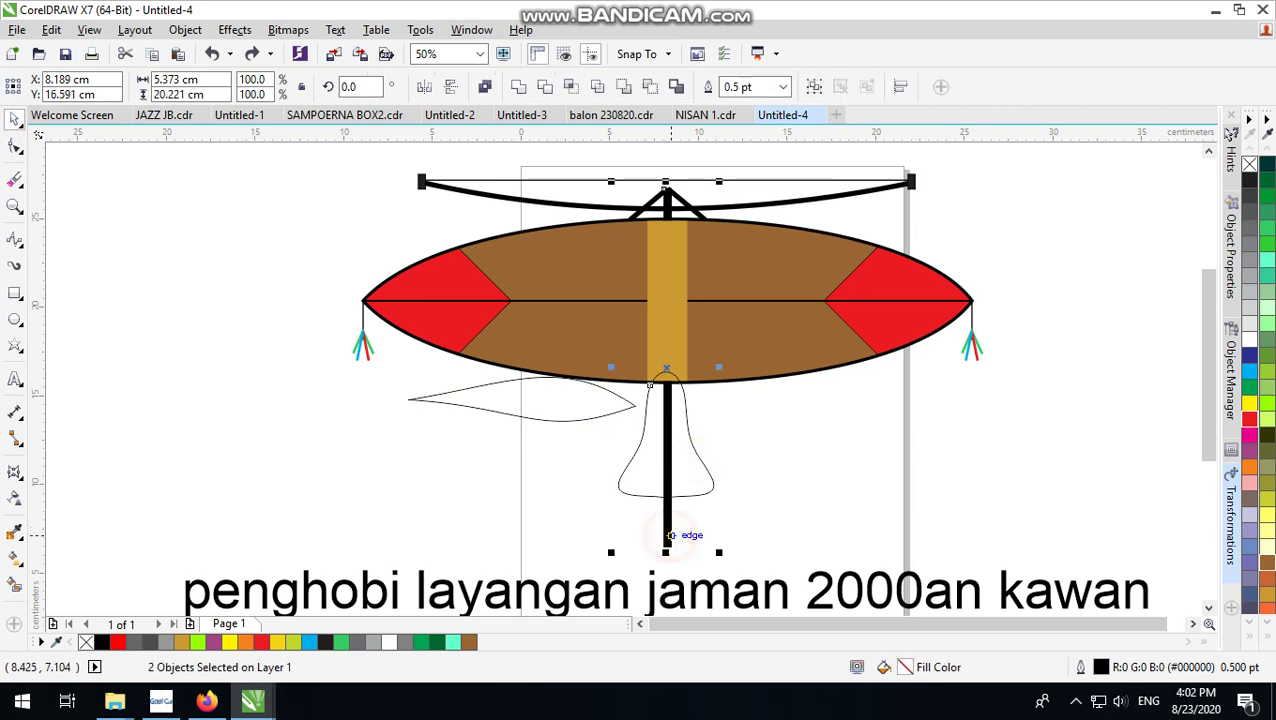
{"action": "key", "text": "c"}
{"action": "left_click", "coordinate": [825, 444]}
{"action": "left_click", "coordinate": [698, 468]}
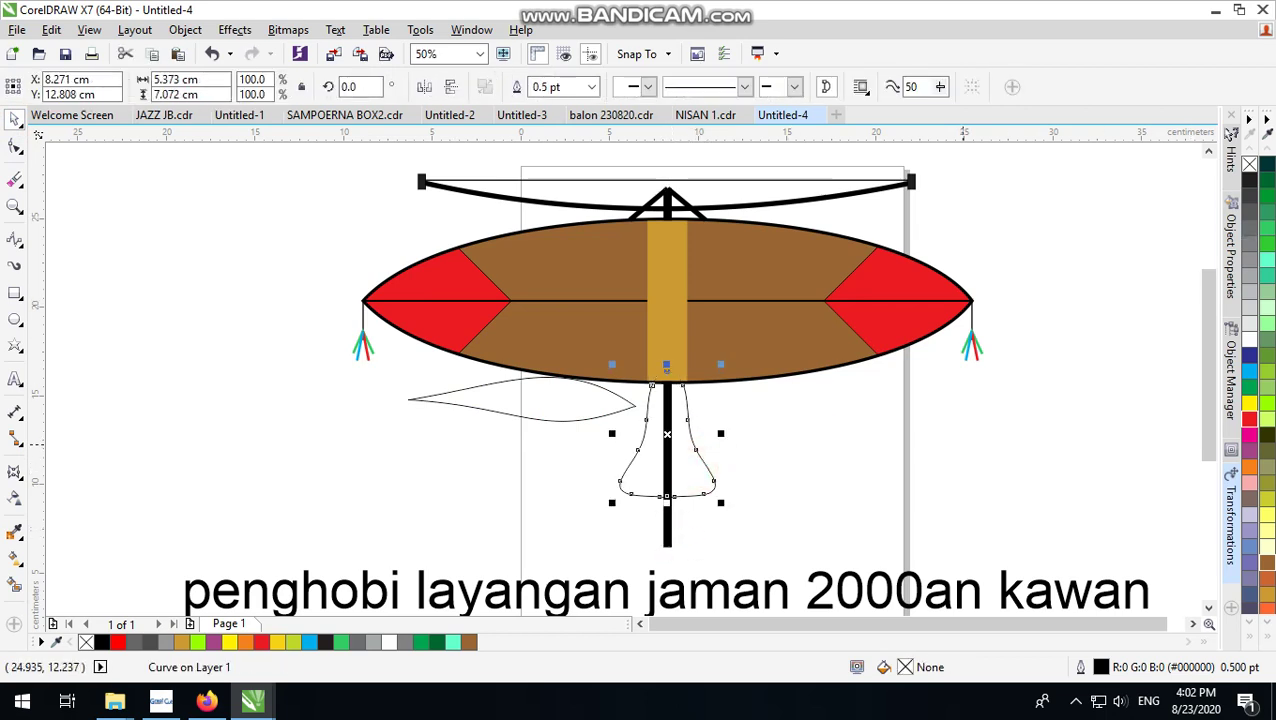
{"action": "left_click", "coordinate": [760, 447]}
{"action": "left_click", "coordinate": [689, 478]}
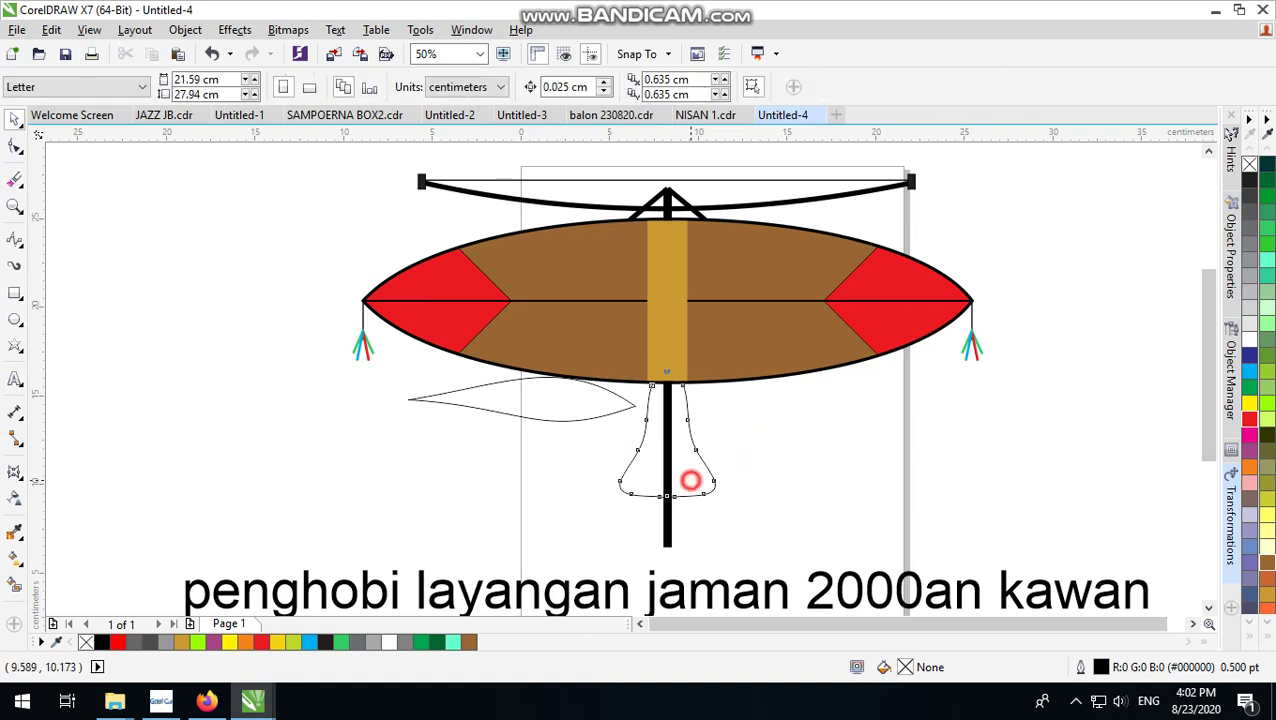
Step: Set the outline width of the leaf-shaped curve and the bell-shaped tail to 4.0 pt
{"action": "left_click", "coordinate": [547, 413]}
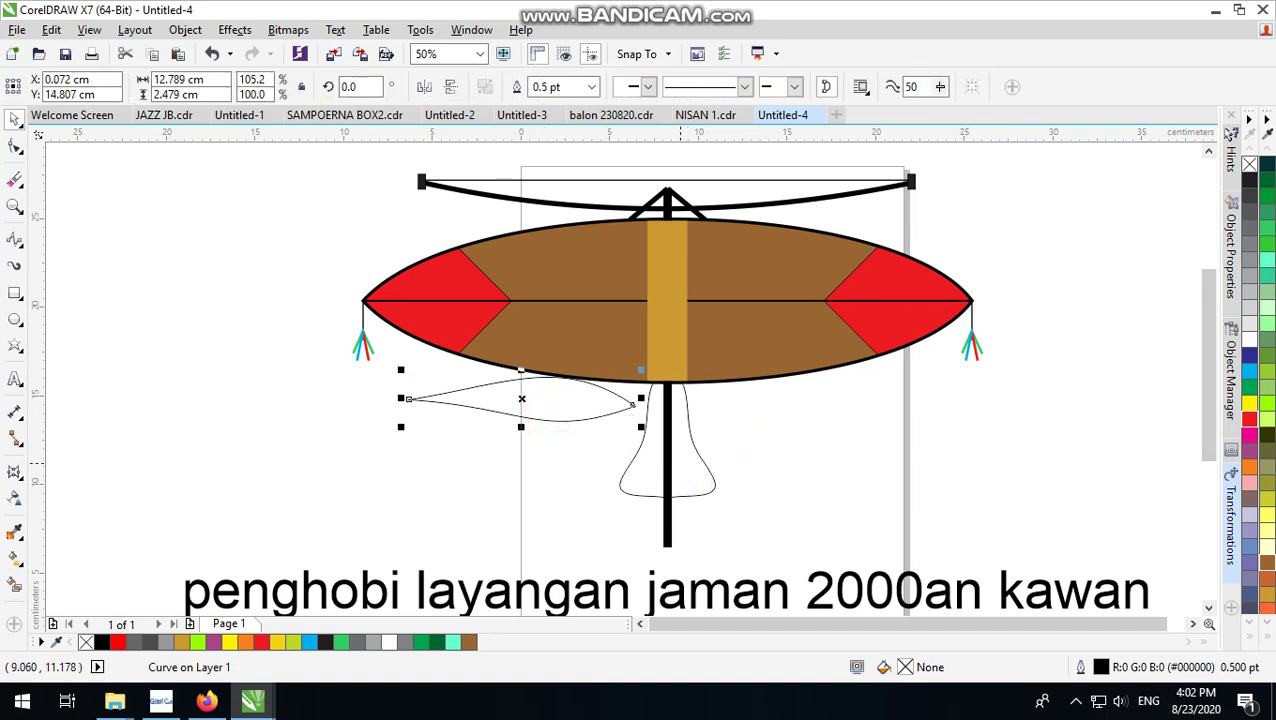
{"action": "left_click", "coordinate": [591, 87]}
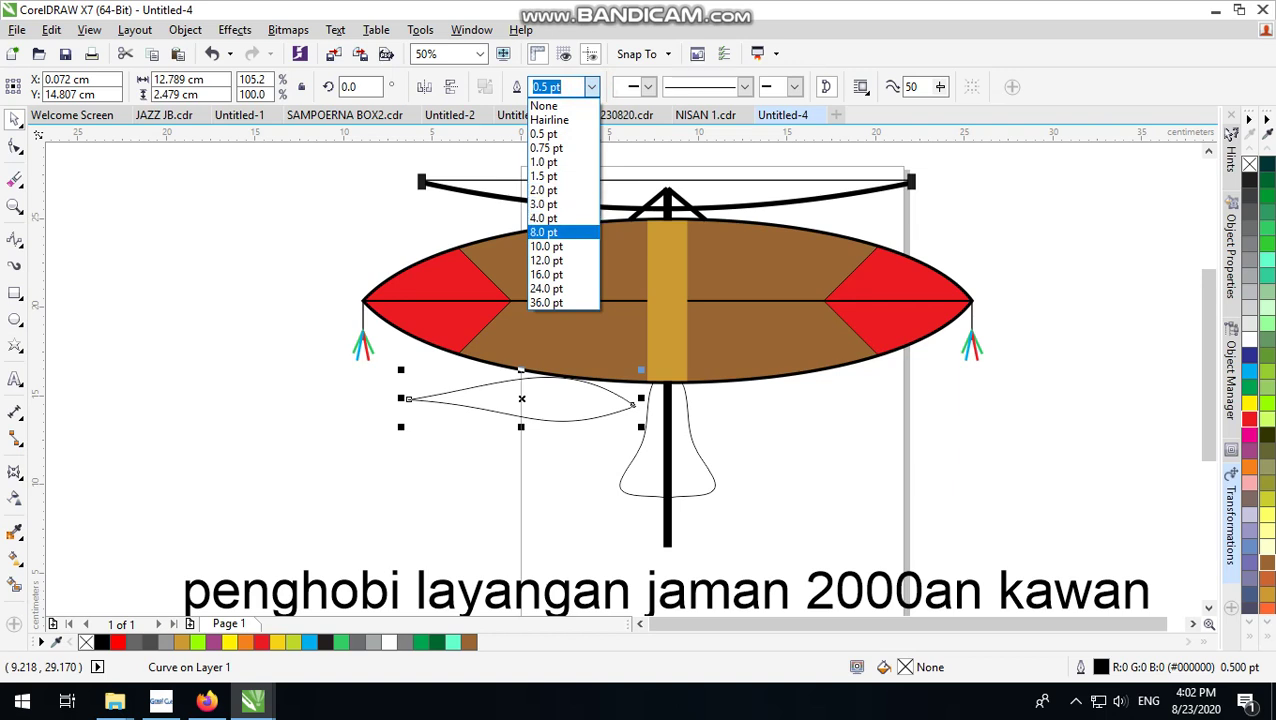
{"action": "left_click", "coordinate": [572, 217]}
{"action": "left_click", "coordinate": [755, 459]}
{"action": "left_click", "coordinate": [701, 470]}
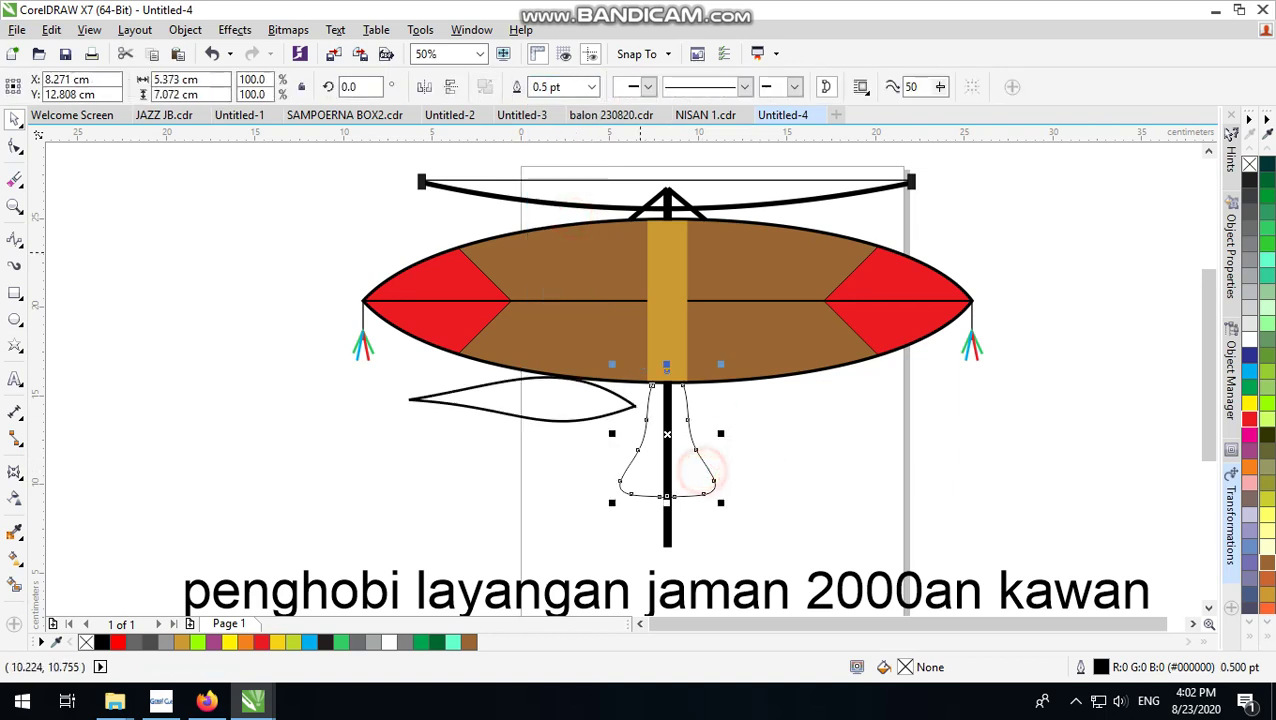
{"action": "left_click", "coordinate": [591, 87]}
{"action": "left_click", "coordinate": [575, 212]}
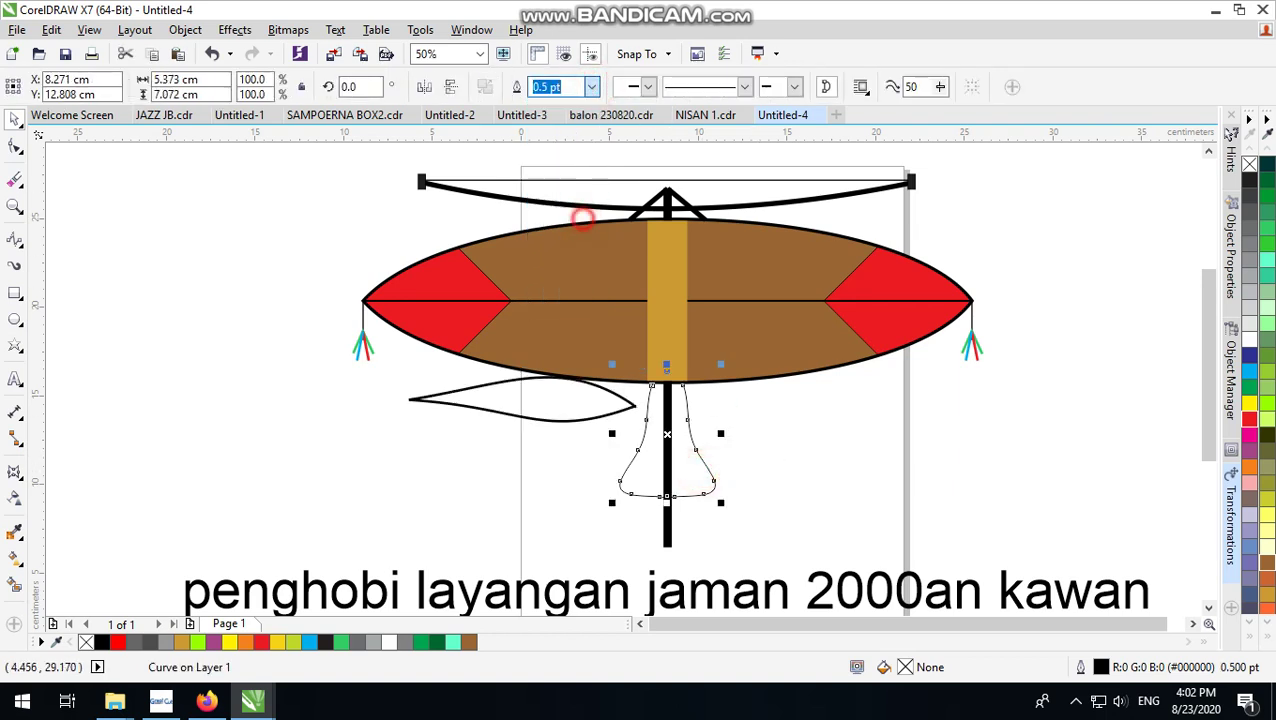
{"action": "left_click", "coordinate": [751, 433]}
Step: Make a mirrored copy of the leaf shape and place its inner tip against the opposite side of the tail
{"action": "left_click", "coordinate": [549, 420]}
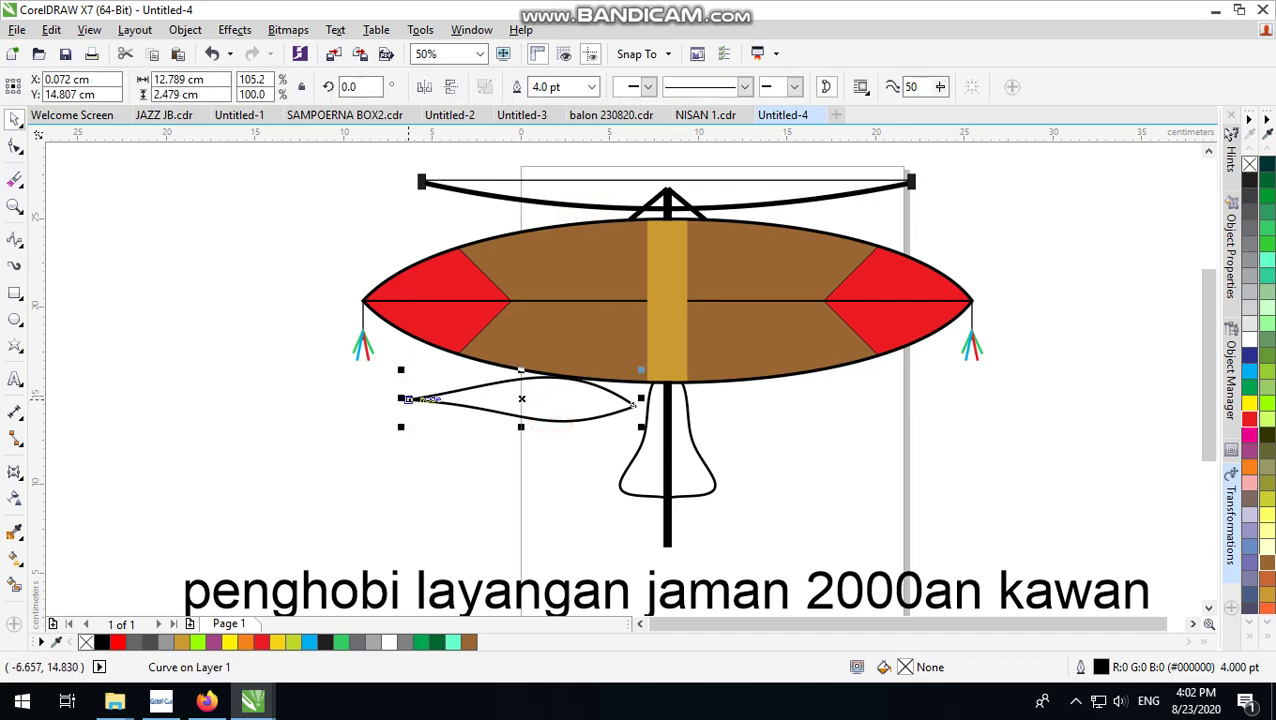
{"action": "scroll", "coordinate": [596, 433], "scroll_direction": "up", "scroll_amount": 1}
{"action": "left_click_drag", "start_coordinate": [581, 369], "coordinate": [605, 370]}
{"action": "scroll", "coordinate": [672, 377], "scroll_direction": "down", "scroll_amount": 2}
{"action": "left_click_drag", "start_coordinate": [388, 375], "coordinate": [855, 375]}
{"action": "scroll", "coordinate": [688, 381], "scroll_direction": "up", "scroll_amount": 2}
{"action": "left_click_drag", "start_coordinate": [616, 392], "coordinate": [733, 411]}
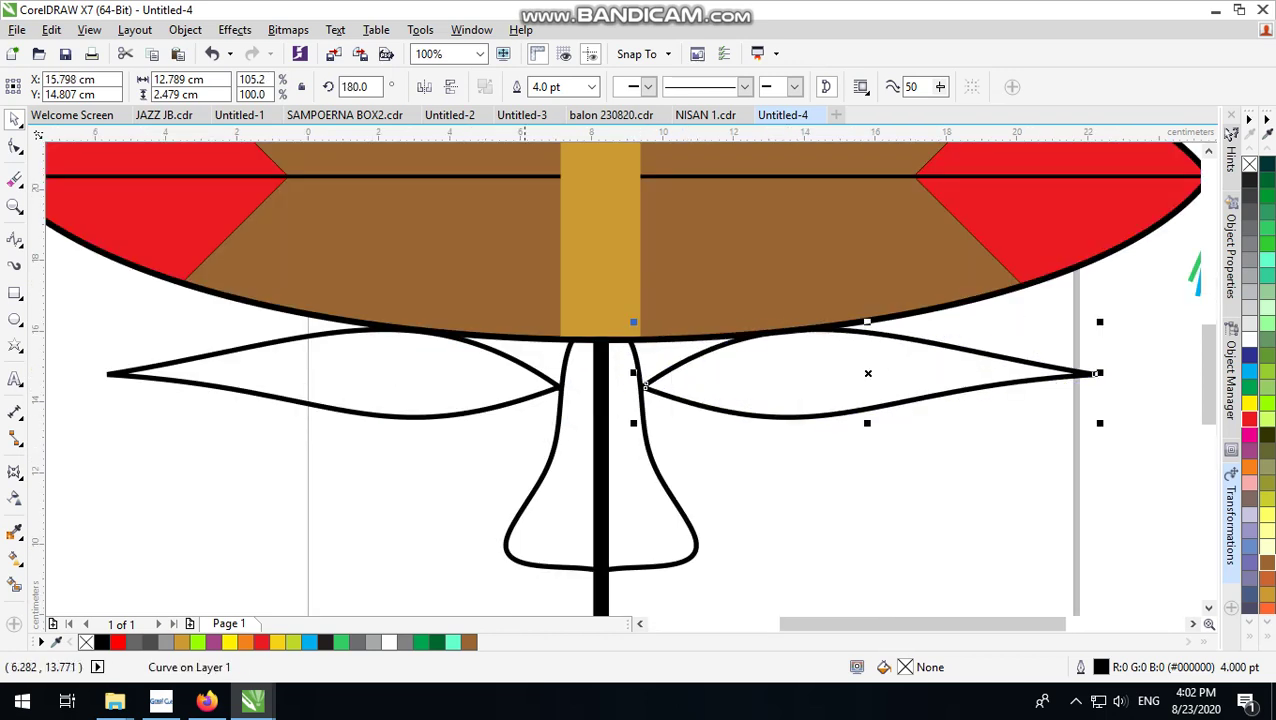
Step: Group the two leaf shapes and align the group centrally on the vertical black spar
{"action": "left_click", "coordinate": [520, 395], "text": "shift"}
{"action": "left_click", "coordinate": [814, 86]}
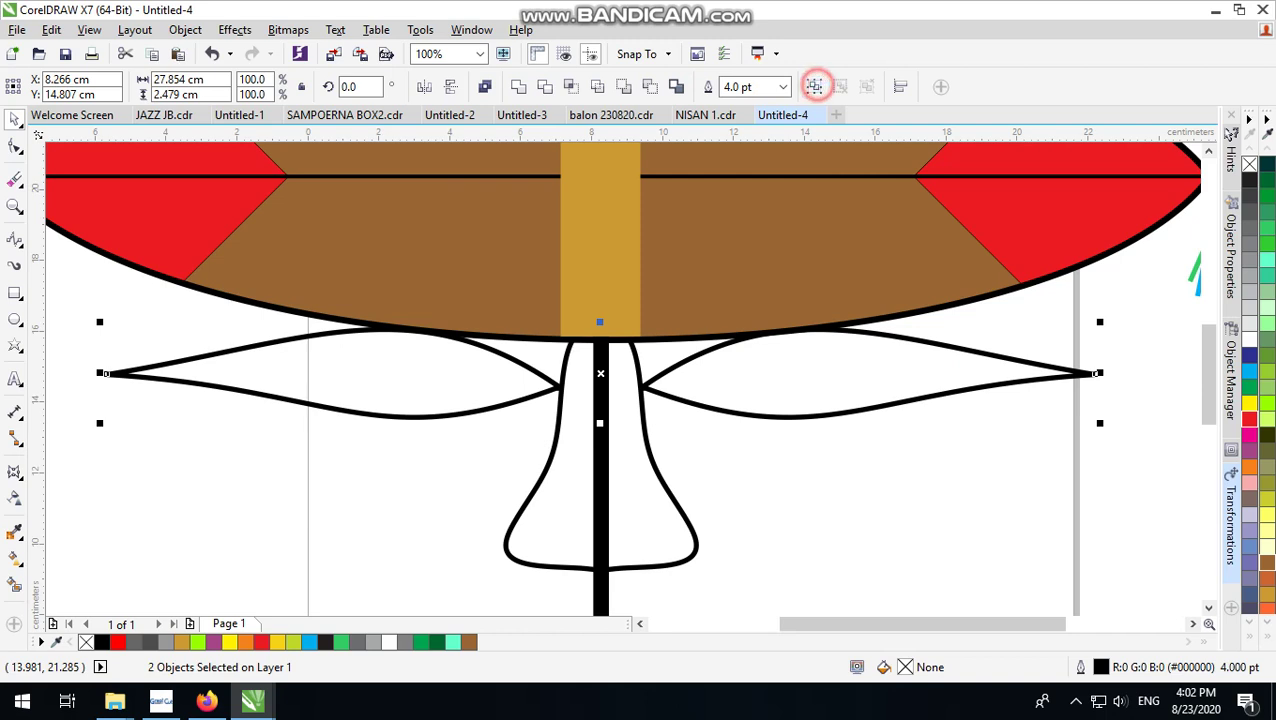
{"action": "left_click", "coordinate": [601, 590], "text": "shift"}
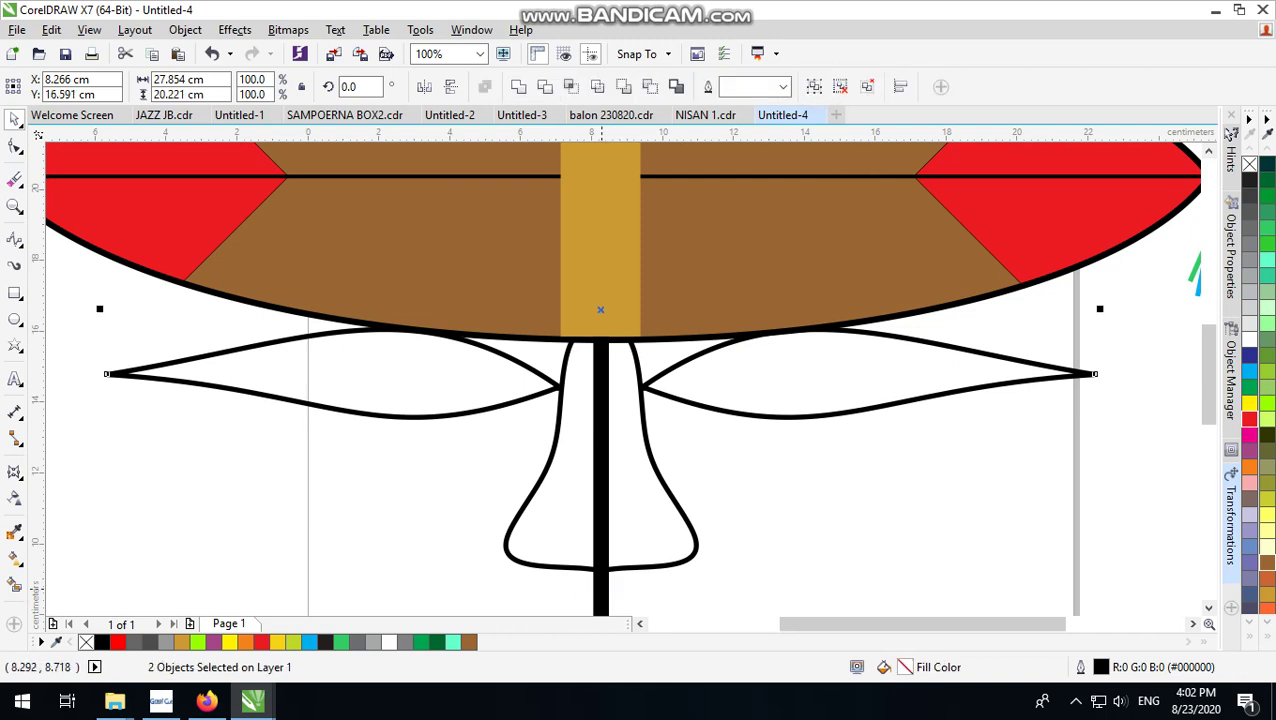
{"action": "left_click", "coordinate": [849, 370]}
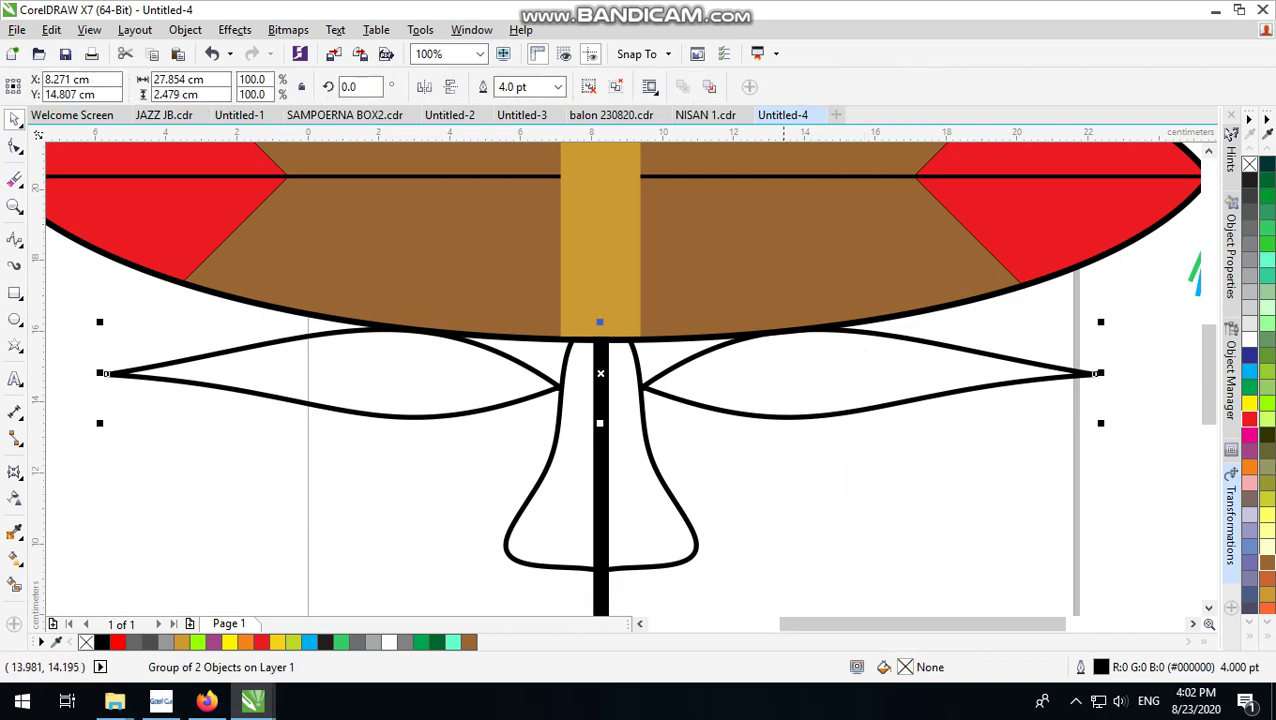
Step: Fill the grouped leaf shapes below the kite body with red
{"action": "scroll", "coordinate": [776, 407], "scroll_direction": "down", "scroll_amount": 2}
{"action": "left_click", "coordinate": [934, 458]}
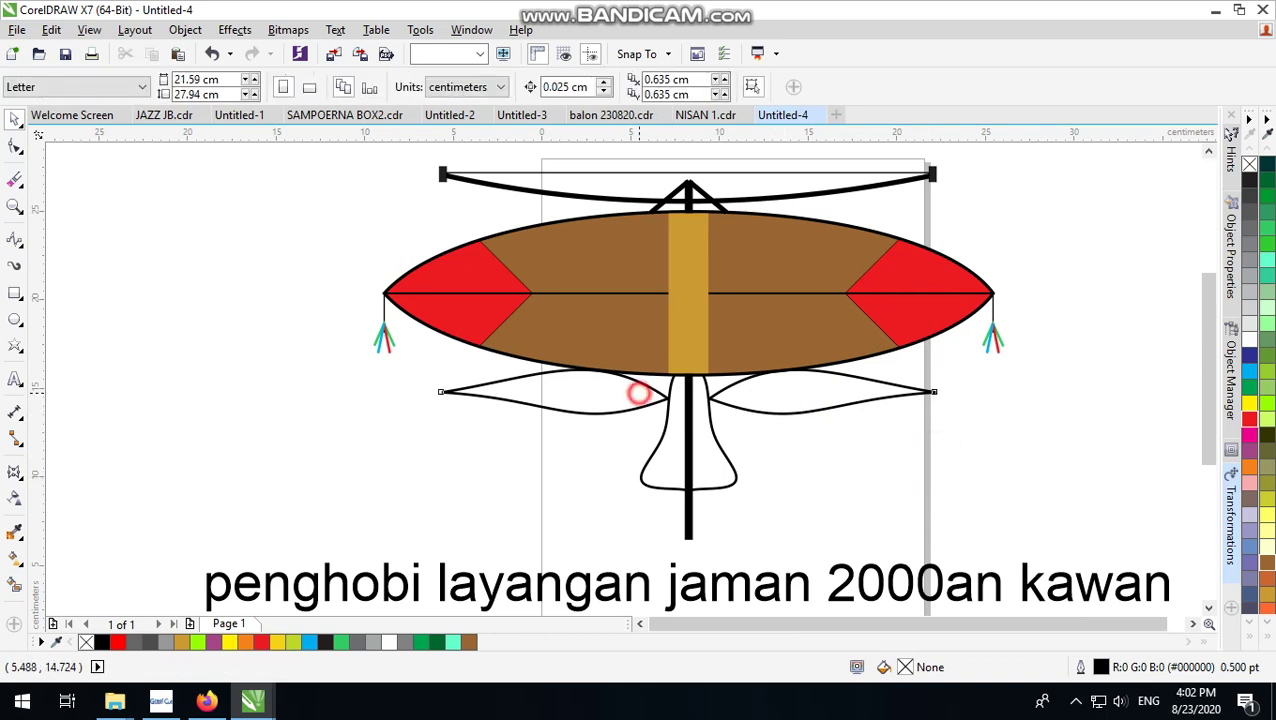
{"action": "left_click", "coordinate": [638, 393]}
{"action": "left_click", "coordinate": [1249, 418]}
{"action": "left_click", "coordinate": [1034, 430]}
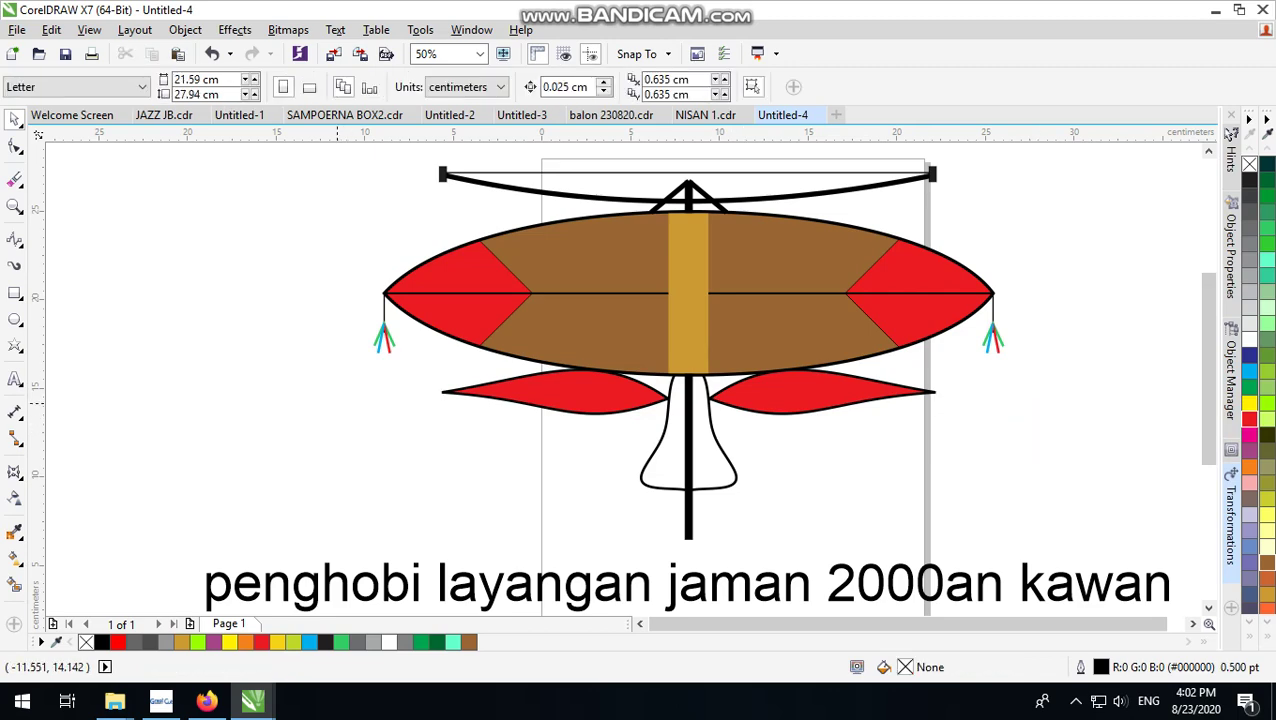
Step: Draw a circle about 1.76 cm in diameter inside the left red leaf and shift it slightly left
{"action": "scroll", "coordinate": [247, 375], "scroll_direction": "down", "scroll_amount": 1}
{"action": "scroll", "coordinate": [577, 430], "scroll_direction": "up", "scroll_amount": 3}
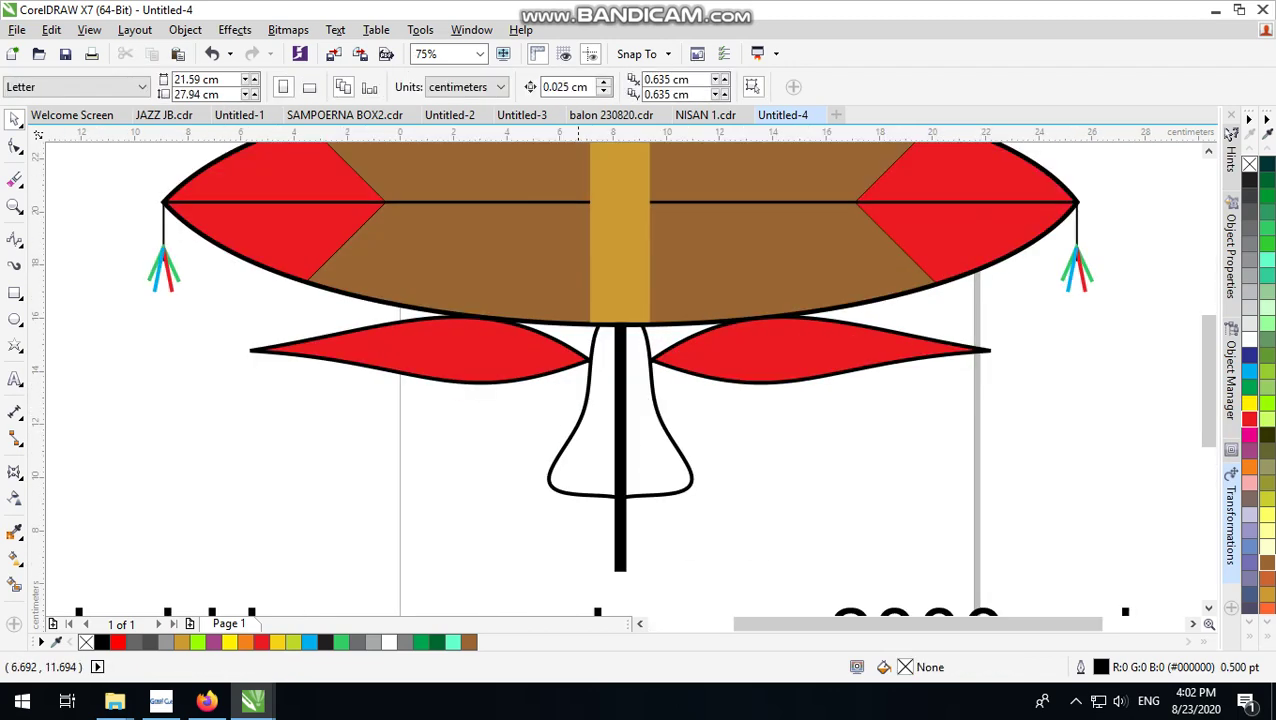
{"action": "scroll", "coordinate": [547, 431], "scroll_direction": "down", "scroll_amount": 4}
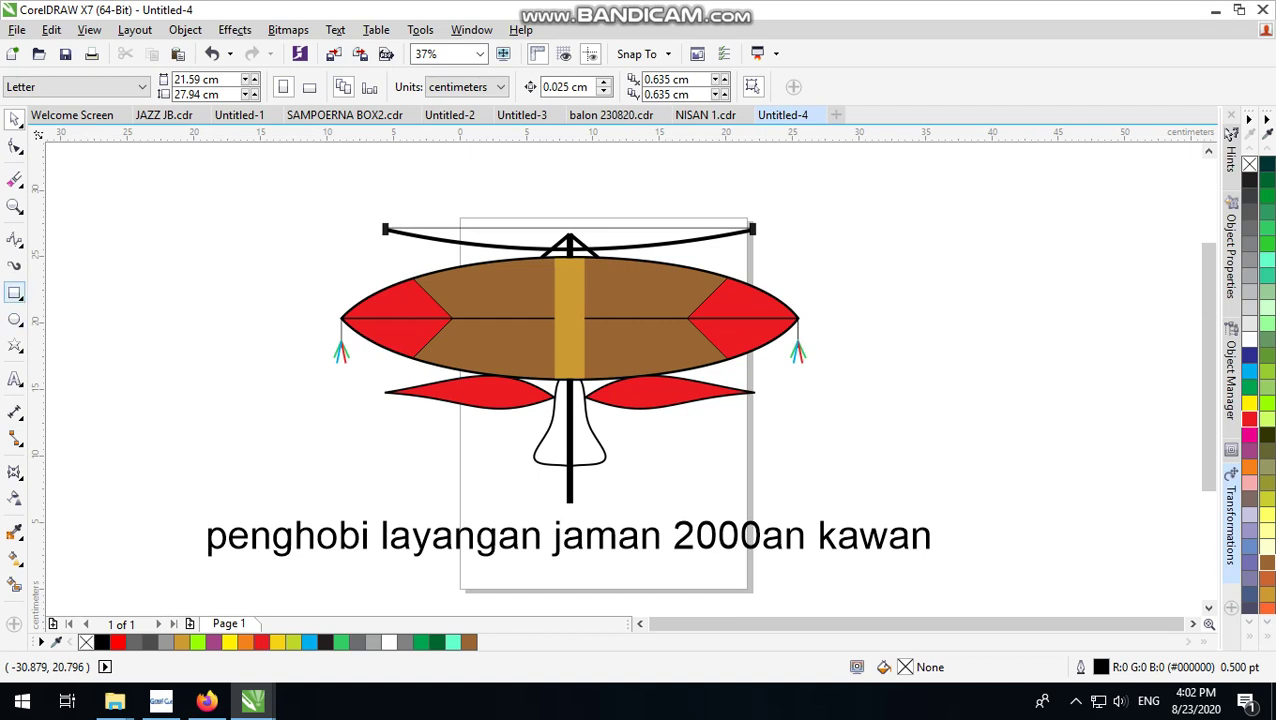
{"action": "left_click", "coordinate": [15, 318]}
{"action": "scroll", "coordinate": [469, 400], "scroll_direction": "up", "scroll_amount": 2}
{"action": "left_click_drag", "start_coordinate": [502, 353], "coordinate": [566, 414]}
{"action": "key", "text": "space"}
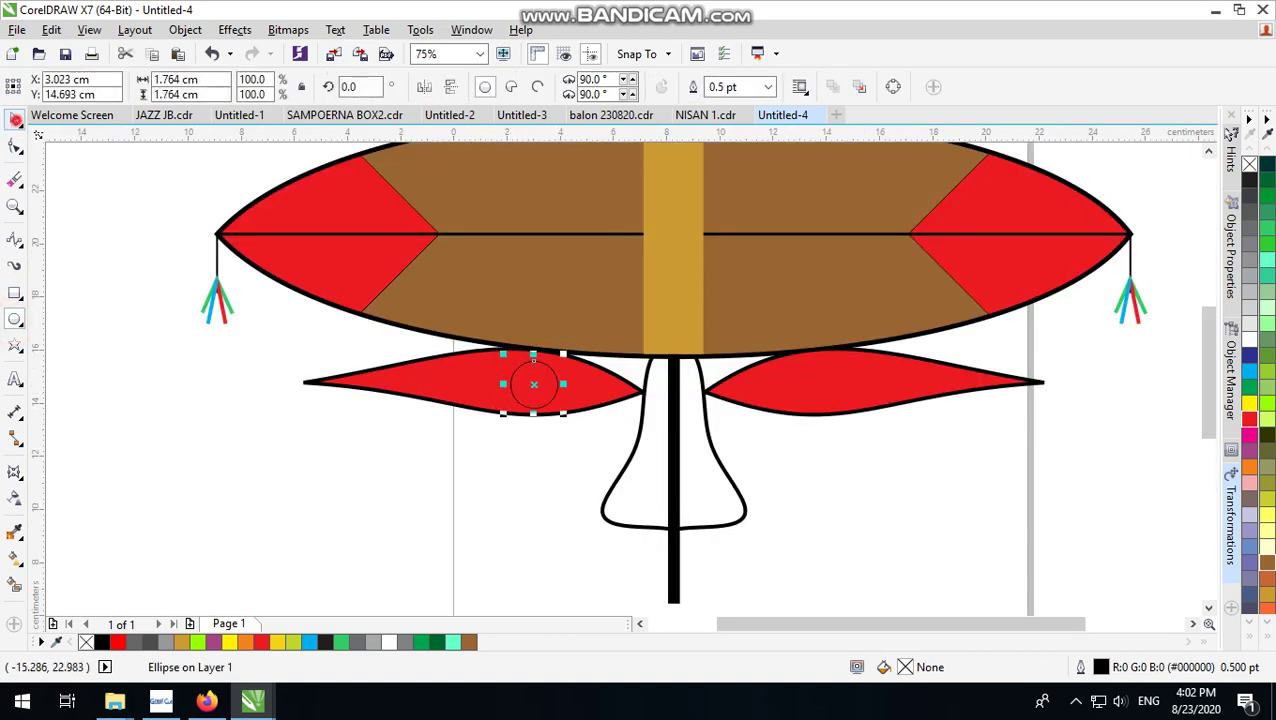
{"action": "scroll", "coordinate": [612, 353], "scroll_direction": "up", "scroll_amount": 2}
{"action": "left_click_drag", "start_coordinate": [462, 413], "coordinate": [448, 414]}
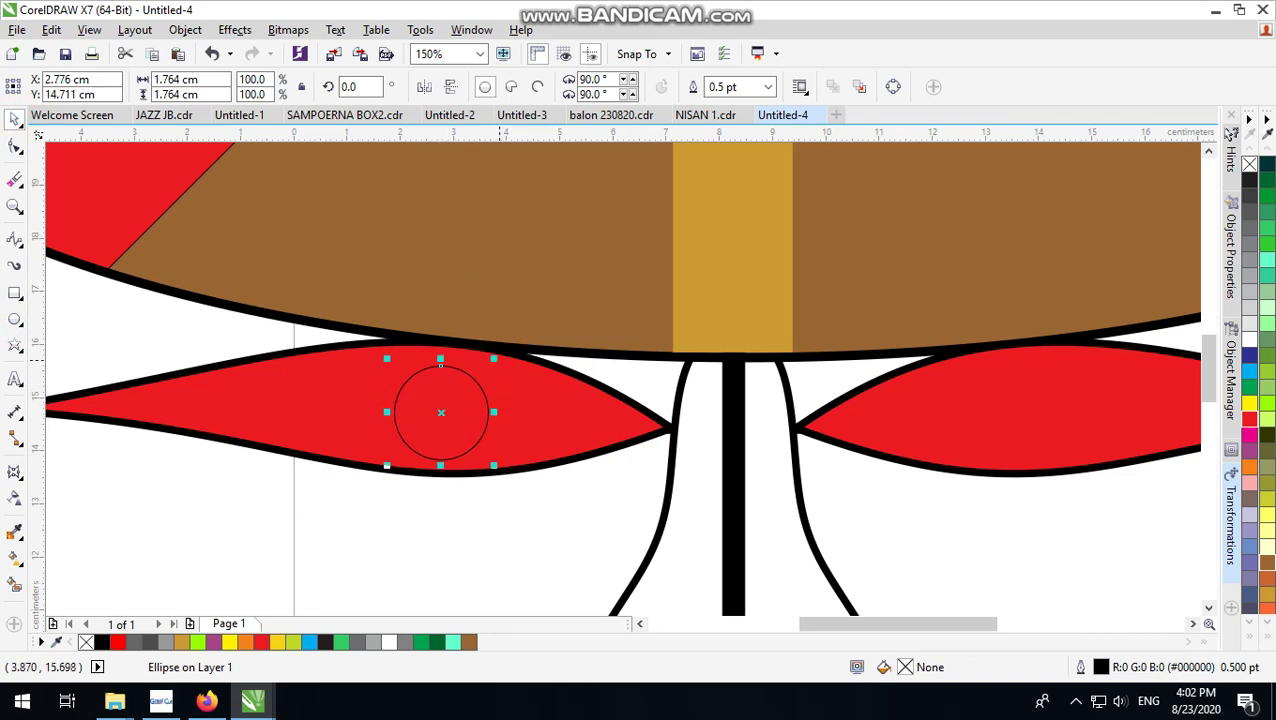
Step: Give the circle on the left leaf a 4.0 pt outline and a cyan fill
{"action": "left_click", "coordinate": [768, 87]}
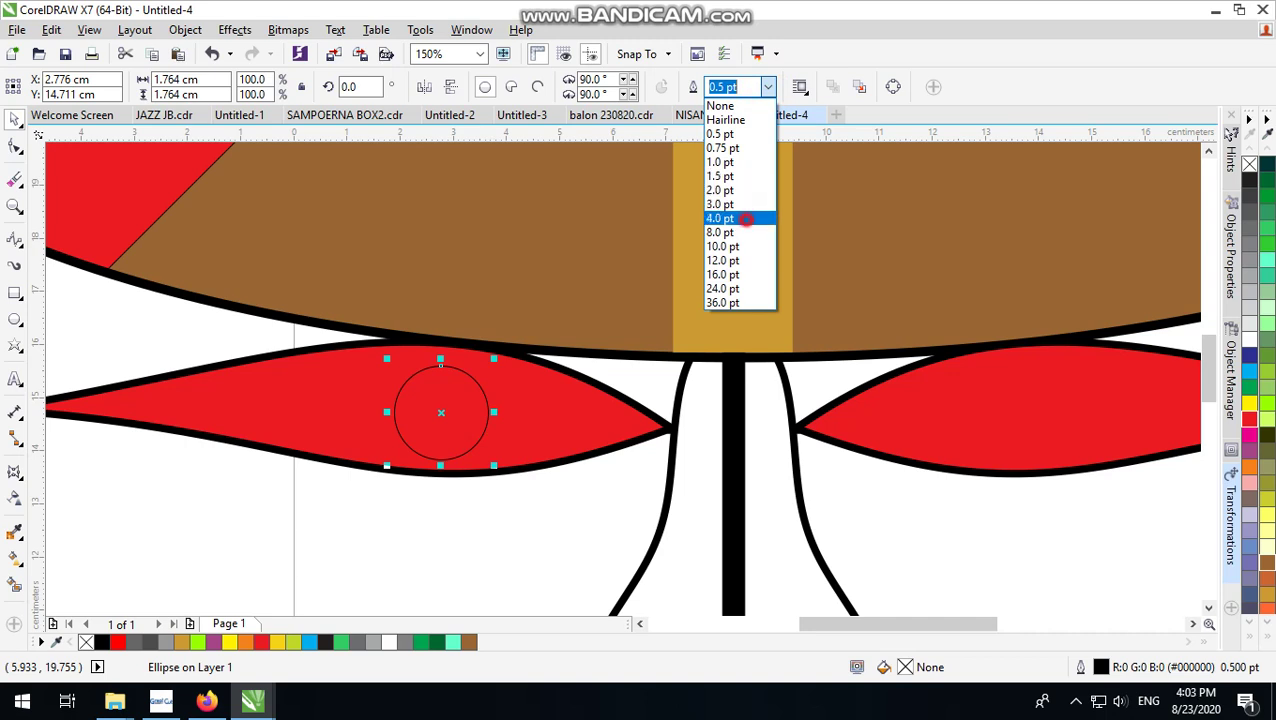
{"action": "left_click", "coordinate": [720, 218]}
{"action": "left_click", "coordinate": [472, 533]}
{"action": "left_click", "coordinate": [476, 384]}
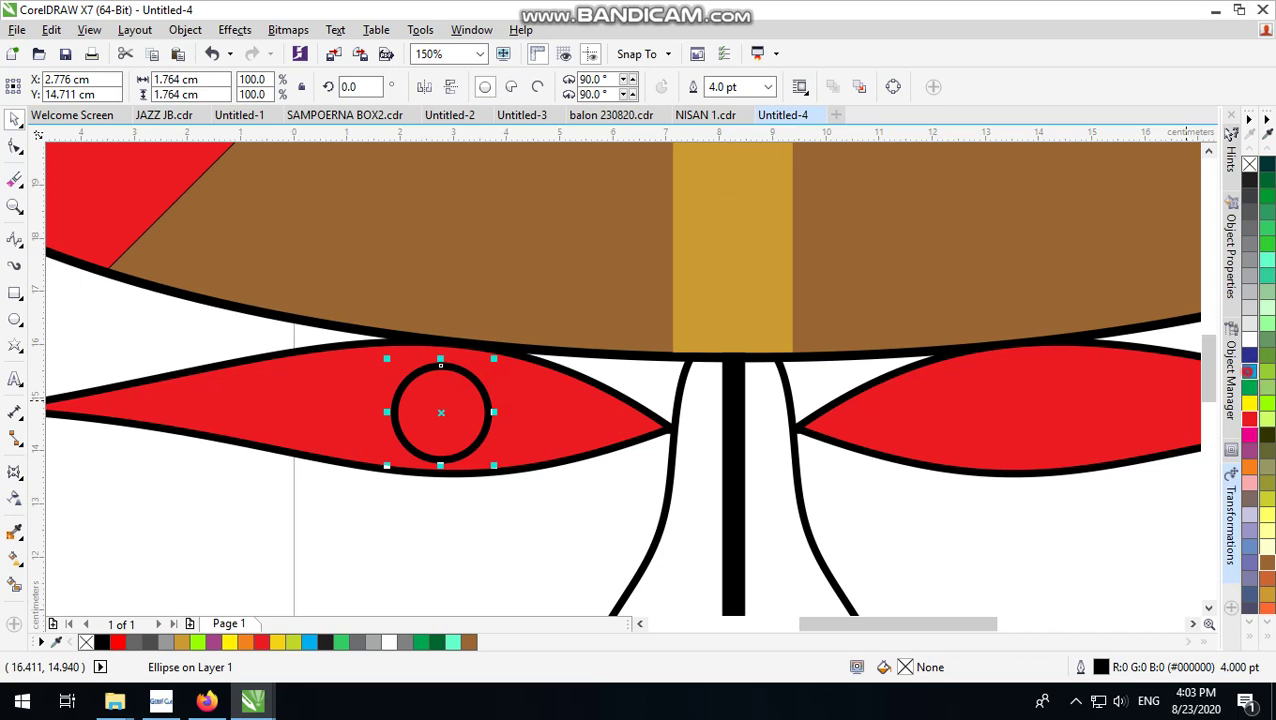
{"action": "left_click", "coordinate": [1248, 371]}
{"action": "left_click", "coordinate": [532, 516]}
{"action": "scroll", "coordinate": [459, 395], "scroll_direction": "down", "scroll_amount": 1}
{"action": "scroll", "coordinate": [461, 392], "scroll_direction": "up", "scroll_amount": 1}
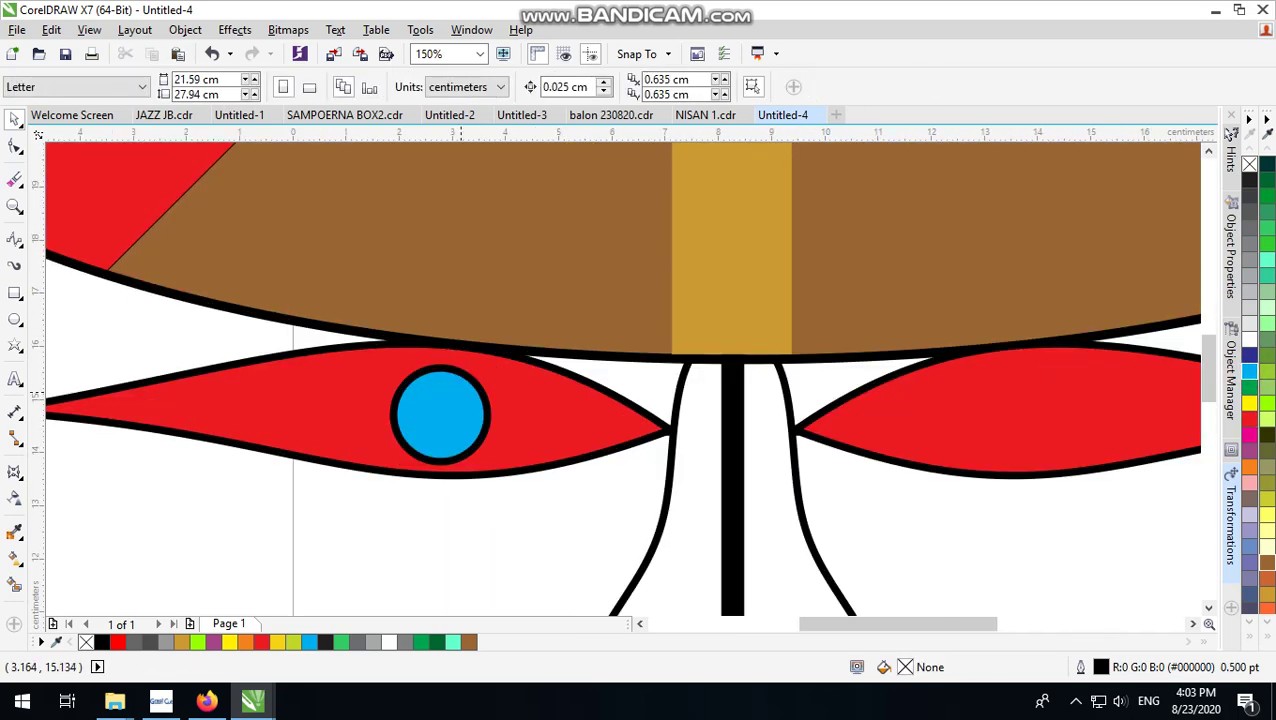
Step: Add an enlarged concentric copy of the cyan circle, about 2.16 cm in diameter
{"action": "left_click", "coordinate": [468, 380]}
{"action": "left_click_drag", "start_coordinate": [490, 359], "coordinate": [522, 352]}
{"action": "scroll", "coordinate": [518, 396], "scroll_direction": "down", "scroll_amount": 2}
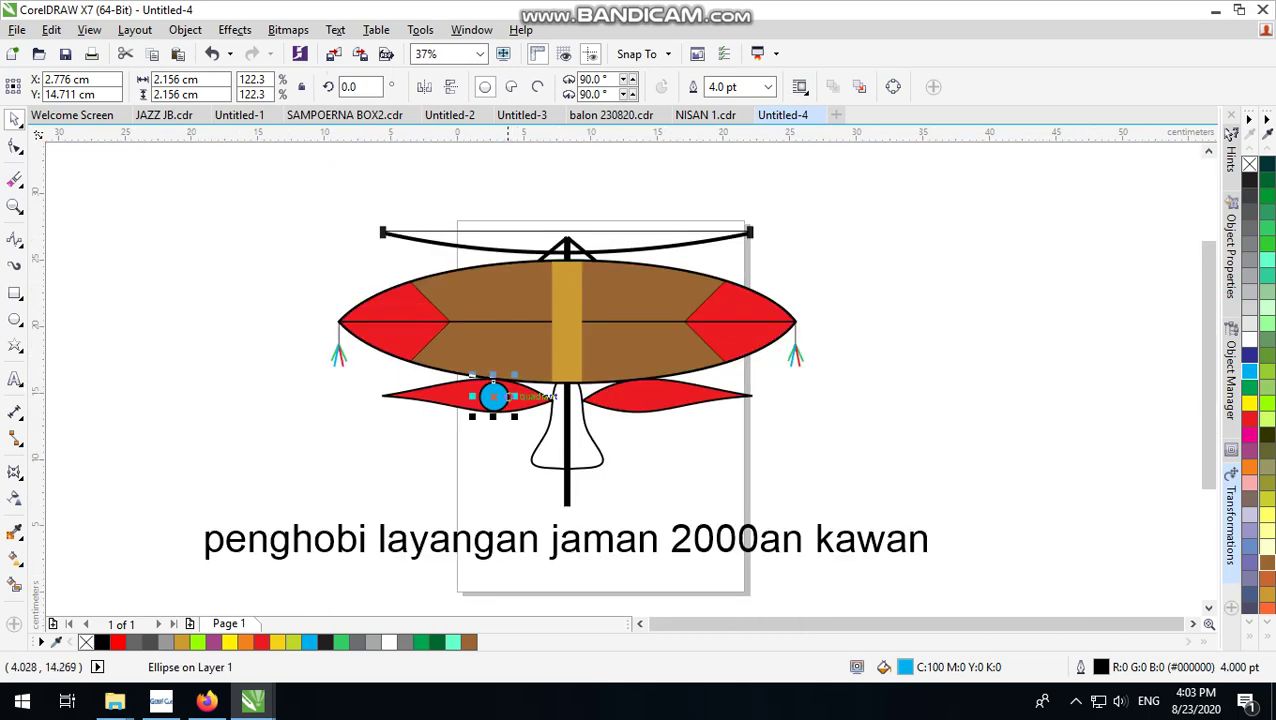
Step: Select both stacked cyan circles and enlarge them together to about 2.37 cm overall
{"action": "scroll", "coordinate": [518, 396], "scroll_direction": "up", "scroll_amount": 2}
{"action": "left_click_drag", "start_coordinate": [589, 501], "coordinate": [430, 464]}
{"action": "left_click_drag", "start_coordinate": [328, 270], "coordinate": [567, 513]}
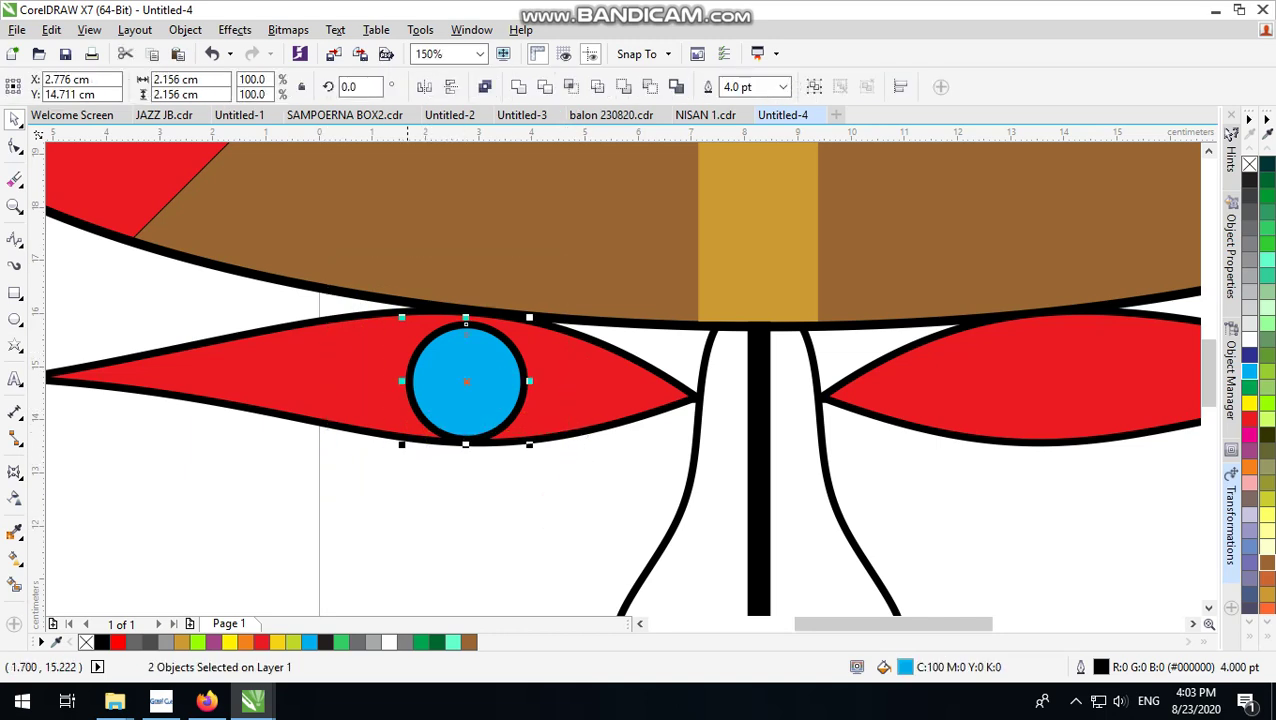
{"action": "left_click_drag", "start_coordinate": [400, 319], "coordinate": [389, 306]}
Step: Combine the two stacked cyan circles into a single ring-shaped curve
{"action": "left_click_drag", "start_coordinate": [572, 478], "coordinate": [322, 305]}
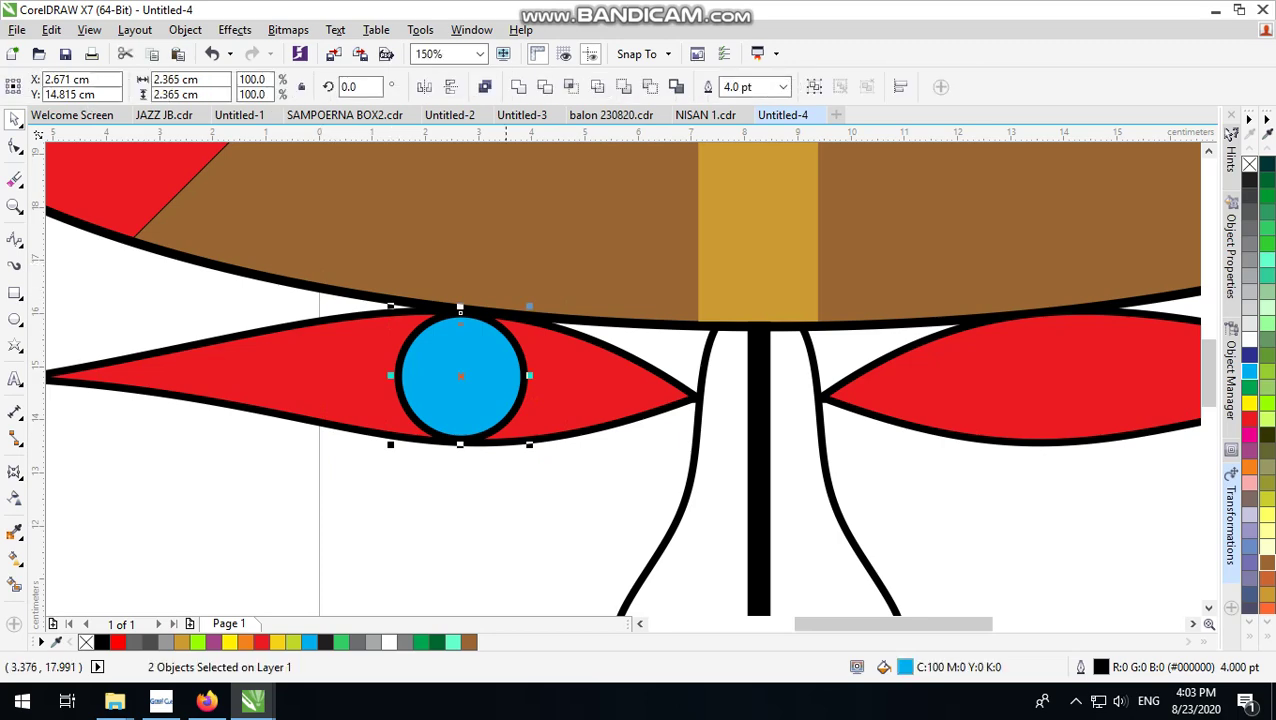
{"action": "left_click", "coordinate": [485, 87]}
{"action": "scroll", "coordinate": [508, 364], "scroll_direction": "down", "scroll_amount": 1}
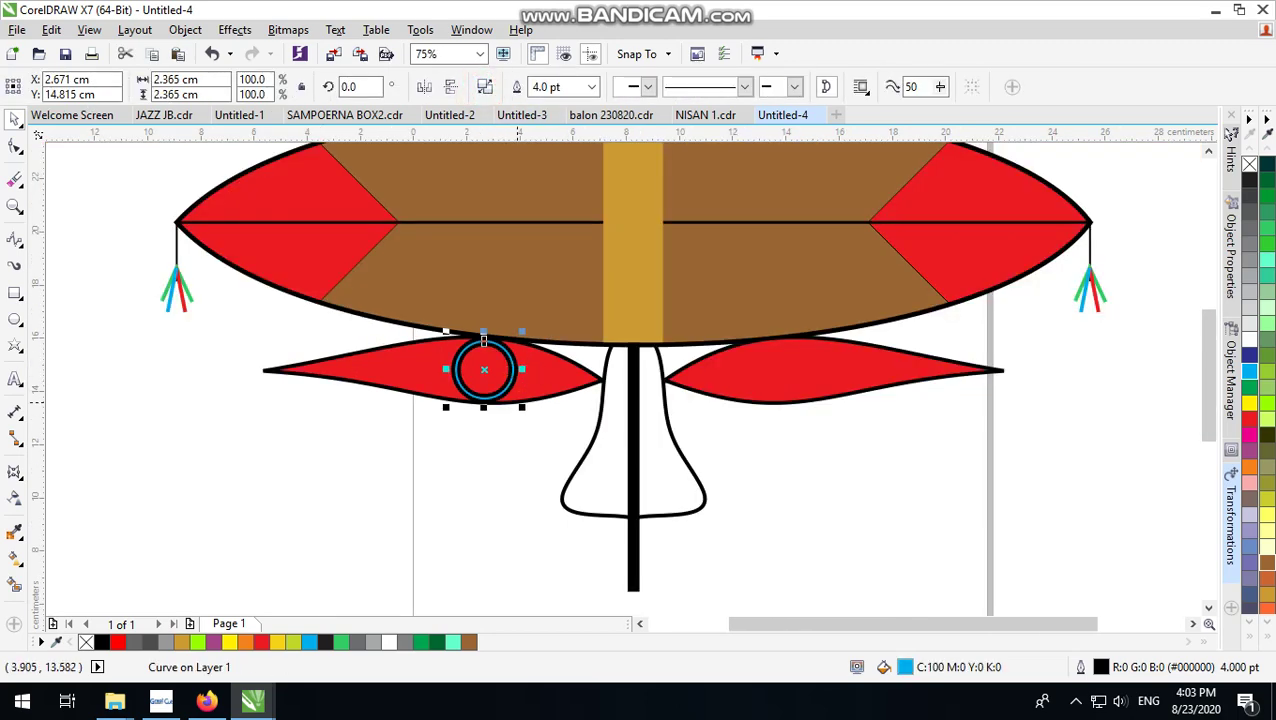
{"action": "scroll", "coordinate": [516, 403], "scroll_direction": "up", "scroll_amount": 1}
{"action": "left_click", "coordinate": [544, 470]}
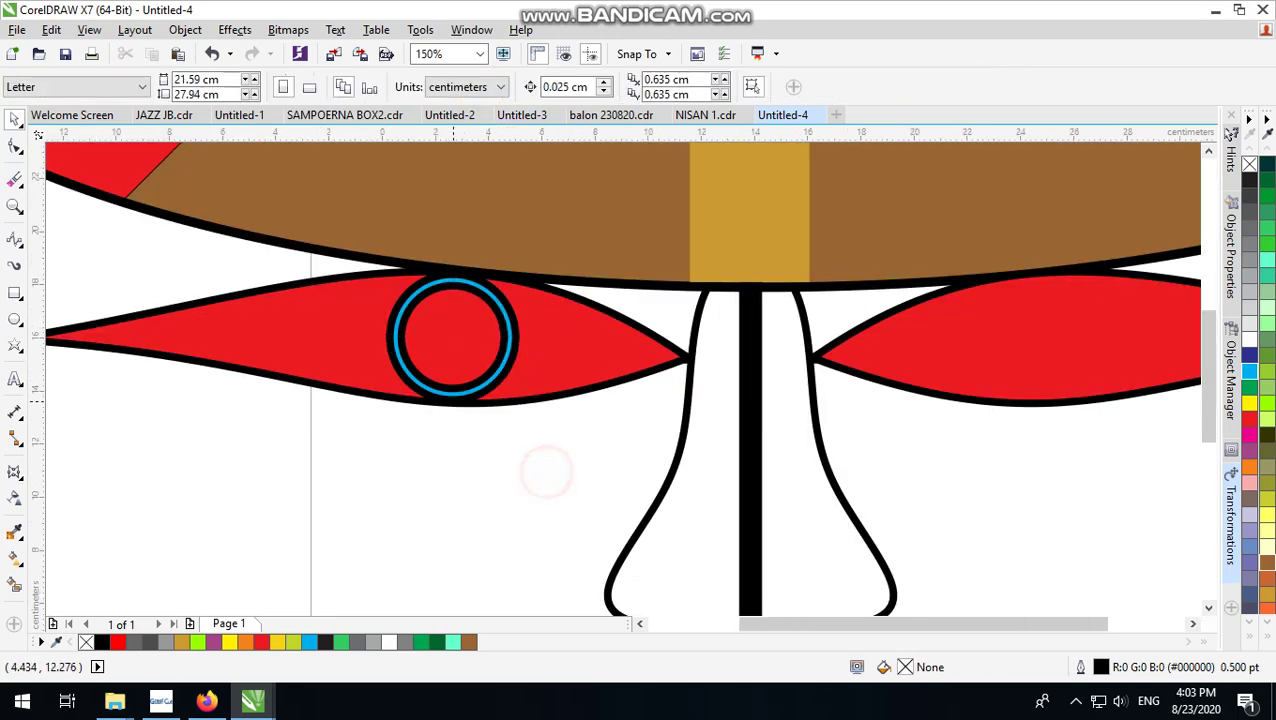
{"action": "scroll", "coordinate": [544, 470], "scroll_direction": "down", "scroll_amount": 2}
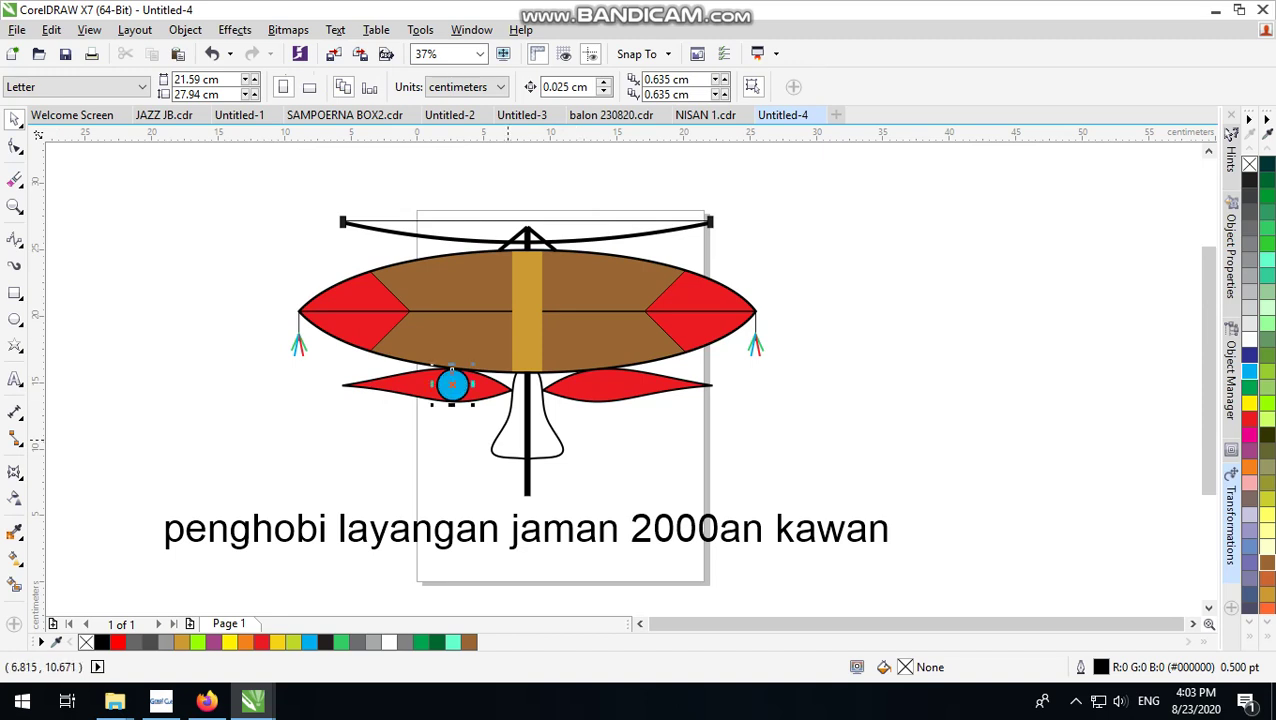
Step: Undo the combining and the last enlargement of the two cyan circles, and reselect both
{"action": "key", "text": "ctrl+z"}
{"action": "scroll", "coordinate": [464, 394], "scroll_direction": "up", "scroll_amount": 1}
{"action": "left_click", "coordinate": [487, 468]}
{"action": "left_click", "coordinate": [456, 367]}
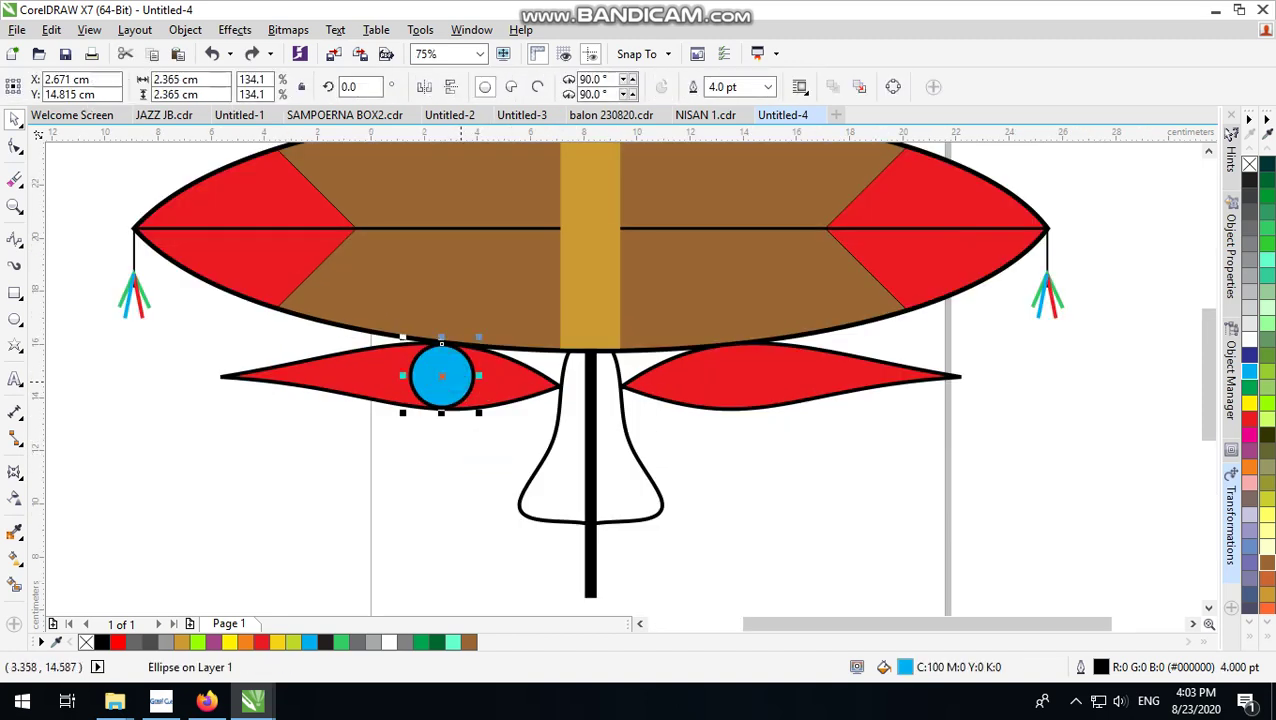
{"action": "left_click", "coordinate": [467, 430]}
{"action": "left_click_drag", "start_coordinate": [476, 420], "coordinate": [404, 342]}
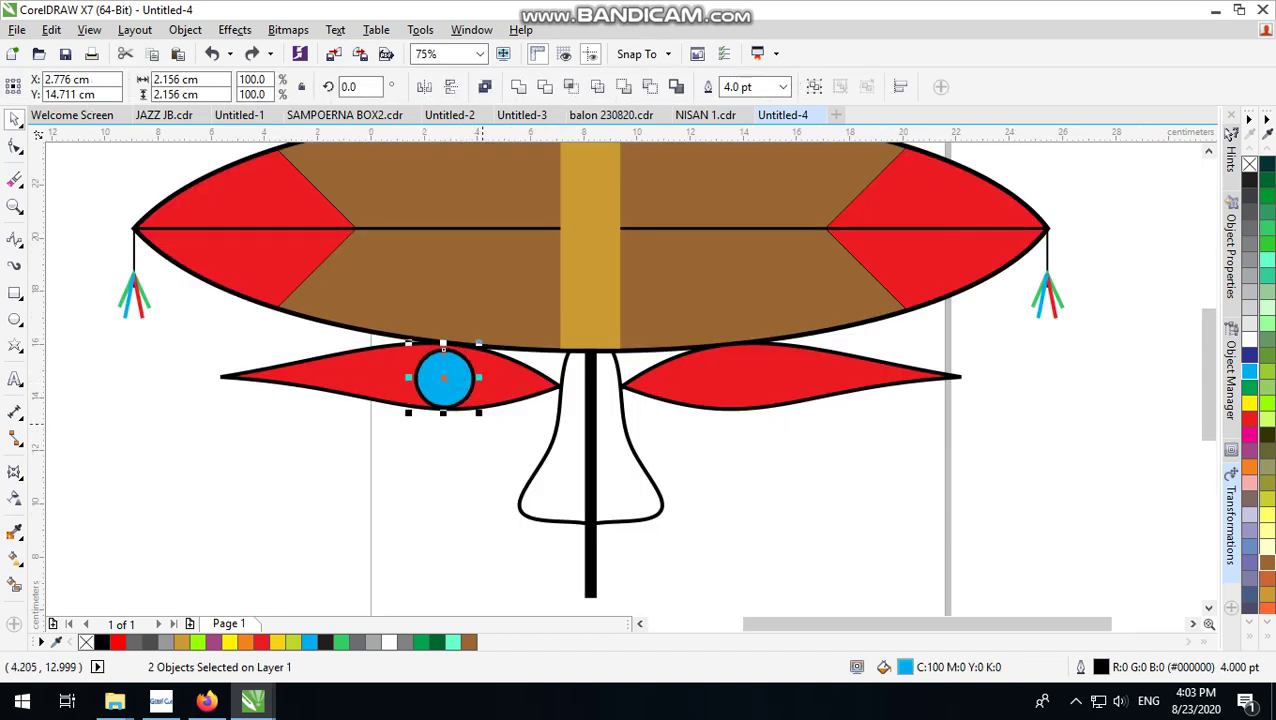
Step: Enlarge both stacked cyan circles together up and to the left until they span the left leaf's height
{"action": "scroll", "coordinate": [439, 376], "scroll_direction": "up", "scroll_amount": 1}
{"action": "left_click_drag", "start_coordinate": [450, 379], "coordinate": [445, 376]}
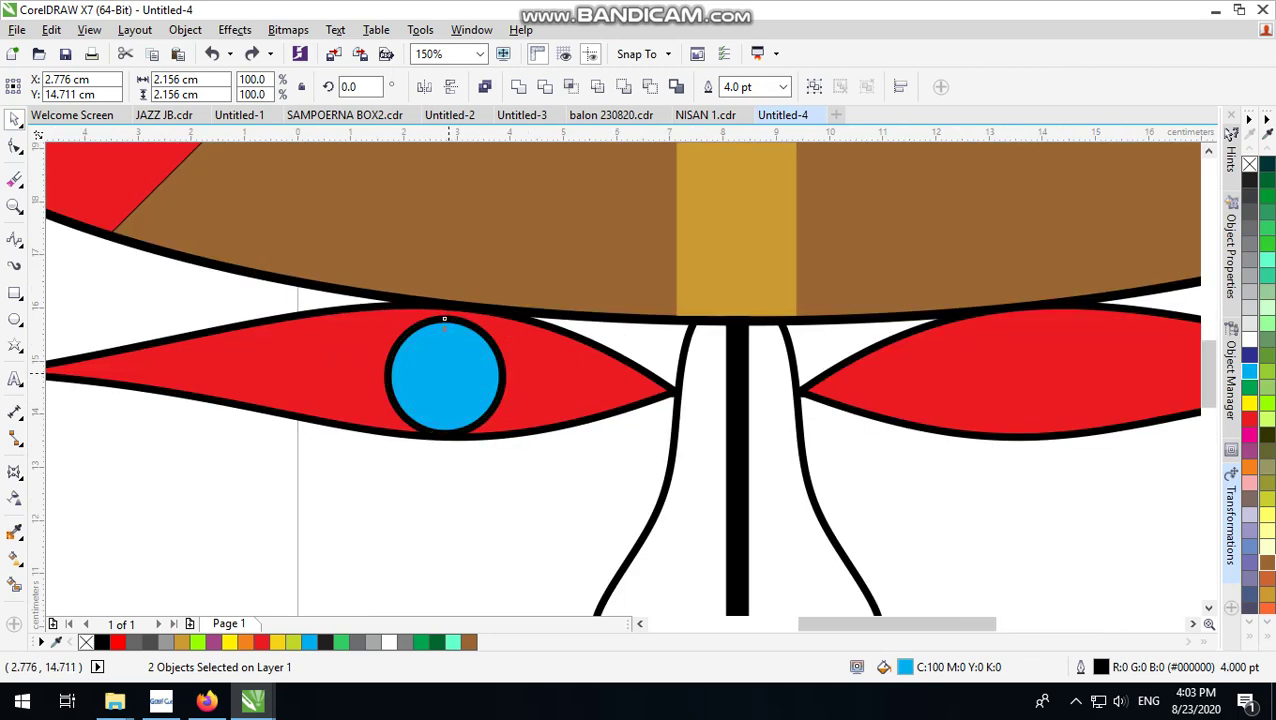
{"action": "scroll", "coordinate": [409, 355], "scroll_direction": "down", "scroll_amount": 1}
{"action": "scroll", "coordinate": [393, 345], "scroll_direction": "up", "scroll_amount": 1}
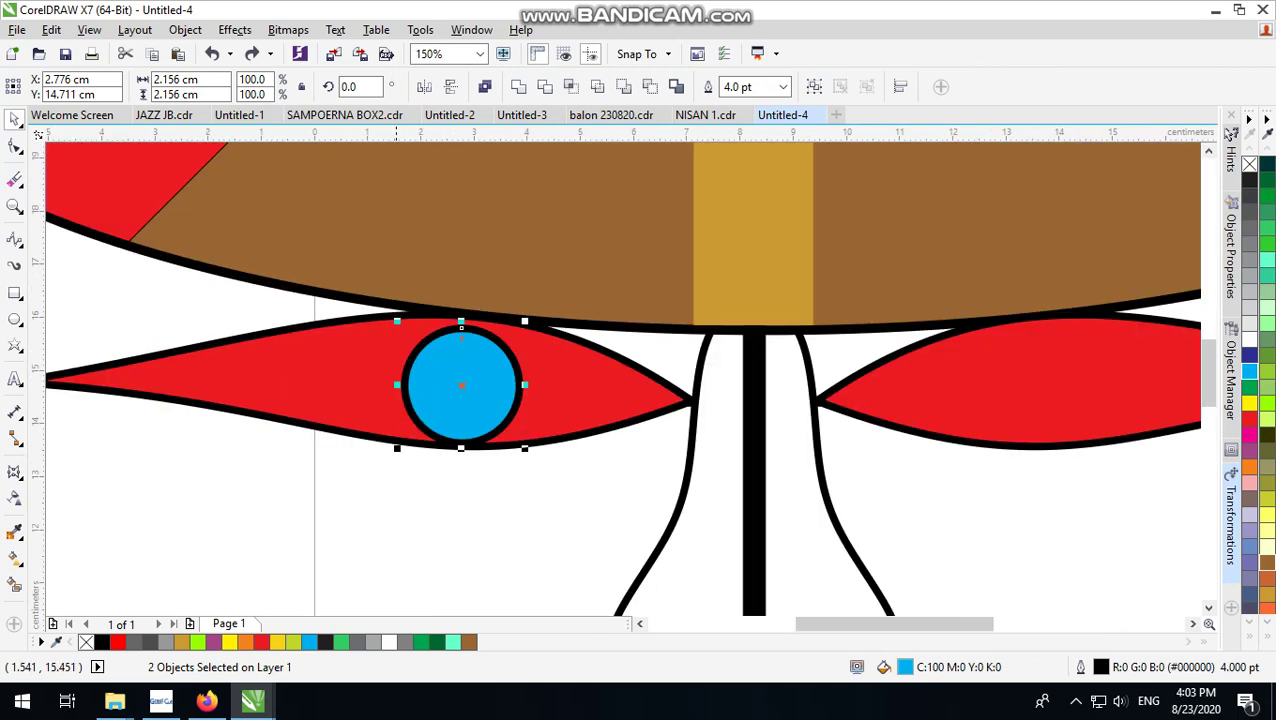
{"action": "mouse_move", "coordinate": [397, 318]}
{"action": "left_mouse_down"}
{"action": "mouse_move", "coordinate": [378, 298]}
{"action": "mouse_move", "coordinate": [389, 306]}
{"action": "left_mouse_up"}
{"action": "left_click_drag", "start_coordinate": [535, 460], "coordinate": [527, 448]}
{"action": "scroll", "coordinate": [455, 442], "scroll_direction": "down", "scroll_amount": 1}
Step: Try deleting the group of two red leaf shapes, and restore it
{"action": "left_click", "coordinate": [770, 459]}
{"action": "left_click", "coordinate": [808, 426]}
{"action": "key", "text": "Delete"}
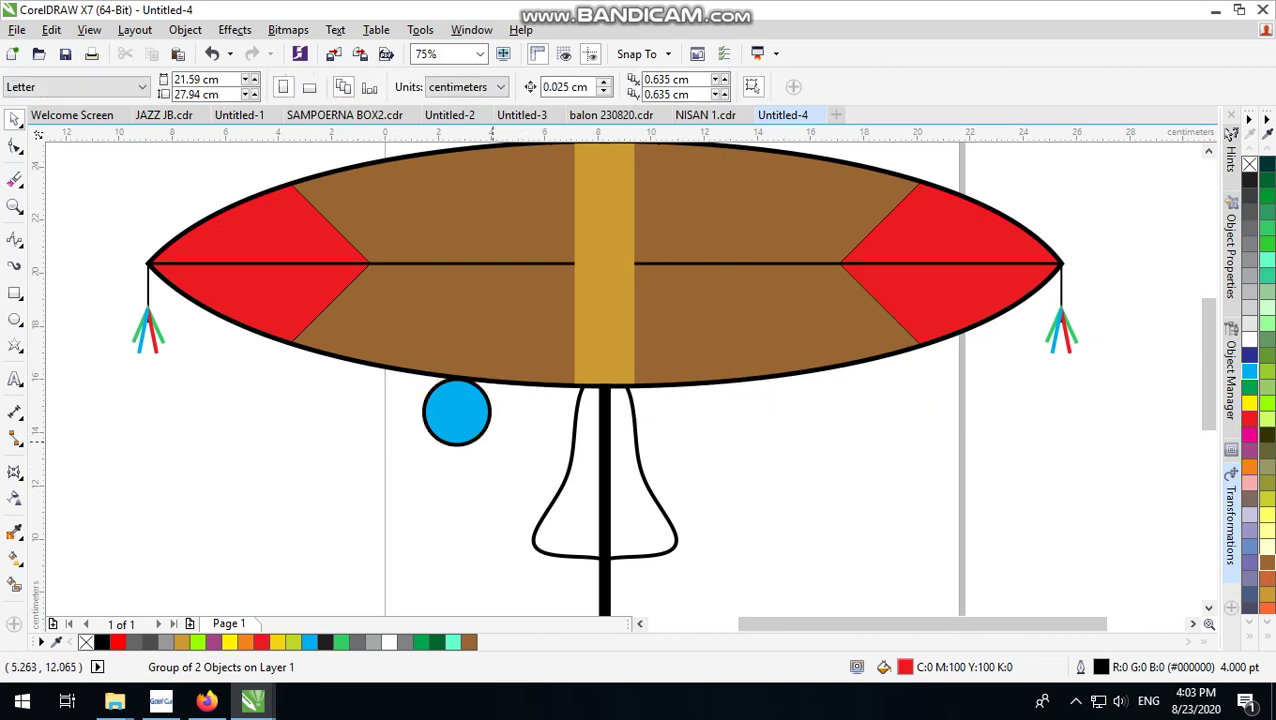
{"action": "key", "text": "ctrl+z"}
{"action": "left_click", "coordinate": [800, 533]}
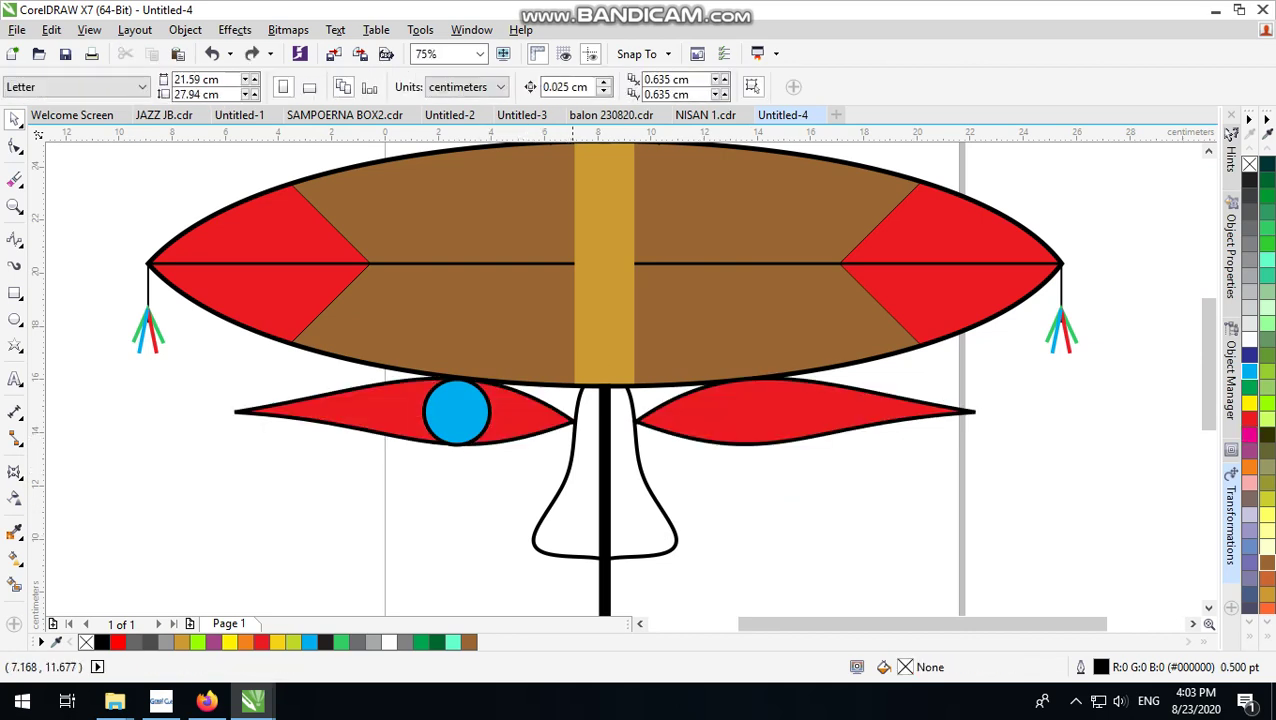
Step: Place a copy of the two stacked cyan circles at the matching spot on the right red leaf
{"action": "left_click_drag", "start_coordinate": [546, 469], "coordinate": [748, 379]}
{"action": "scroll", "coordinate": [748, 379], "scroll_direction": "down", "scroll_amount": 4}
{"action": "left_click", "coordinate": [812, 387]}
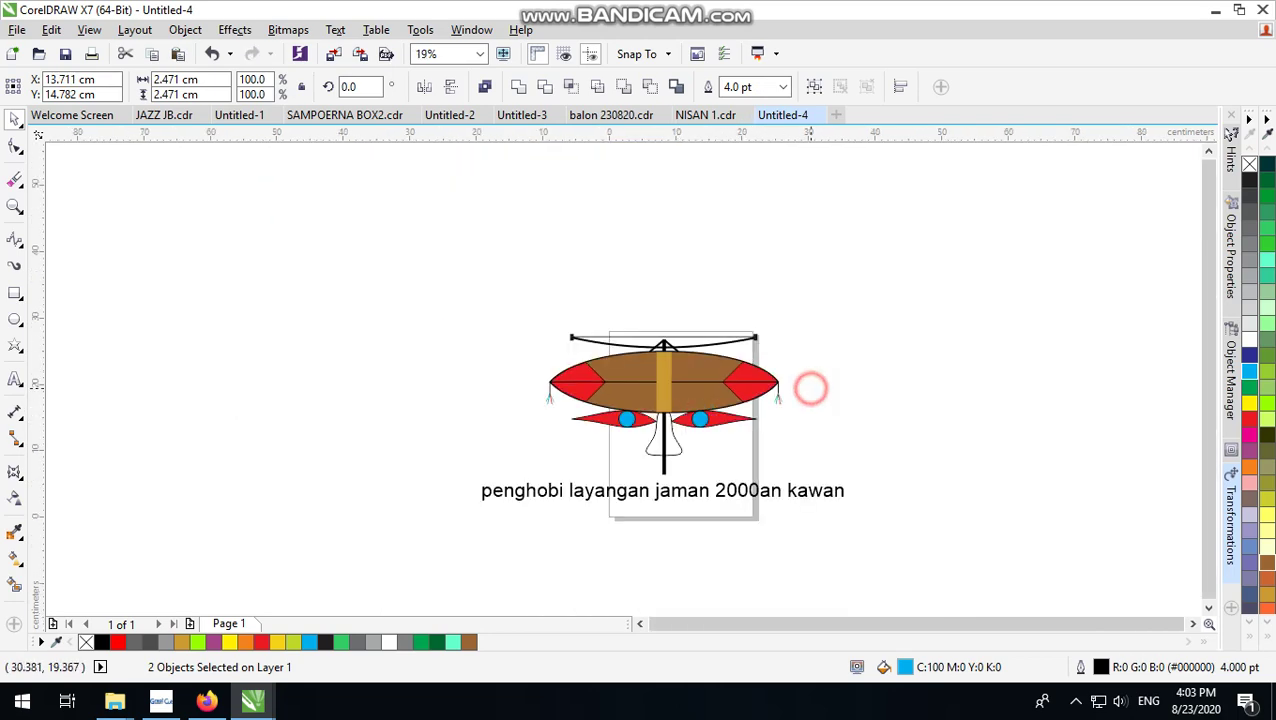
Step: Fill the bell-shaped piece around the lower spar with bright green
{"action": "scroll", "coordinate": [812, 387], "scroll_direction": "up", "scroll_amount": 2}
{"action": "left_click", "coordinate": [648, 425]}
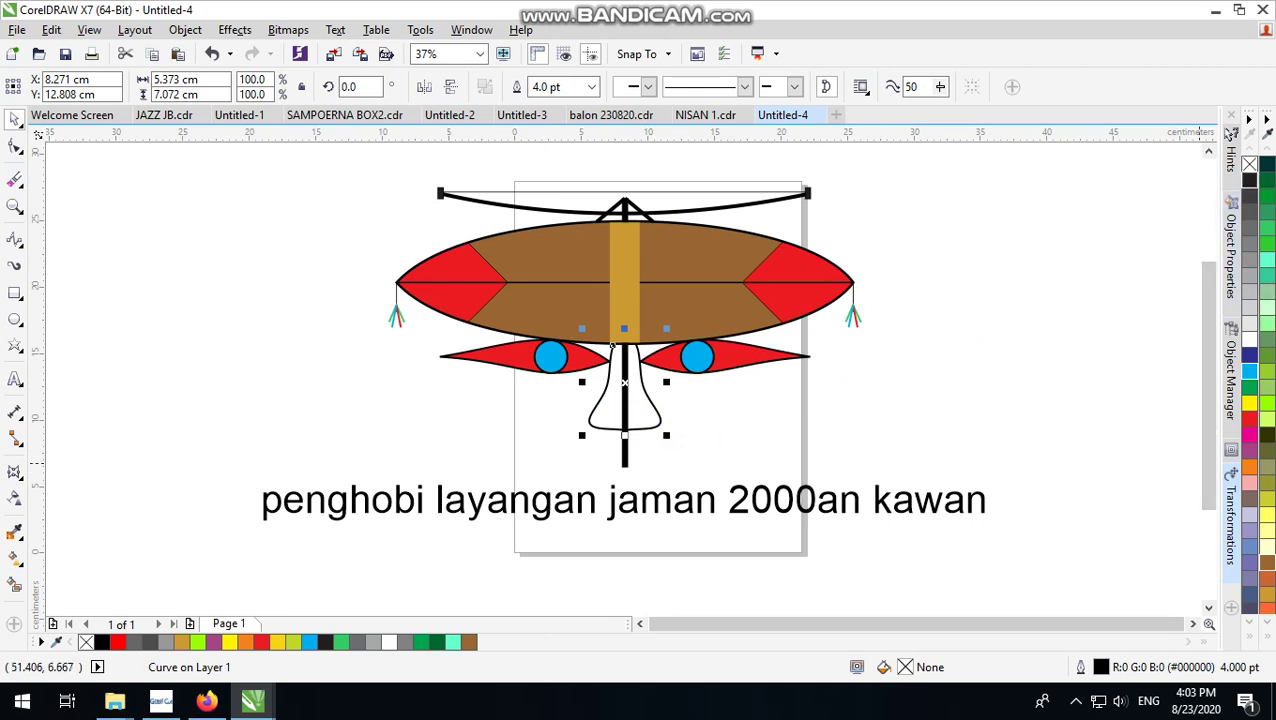
{"action": "left_click", "coordinate": [1250, 313]}
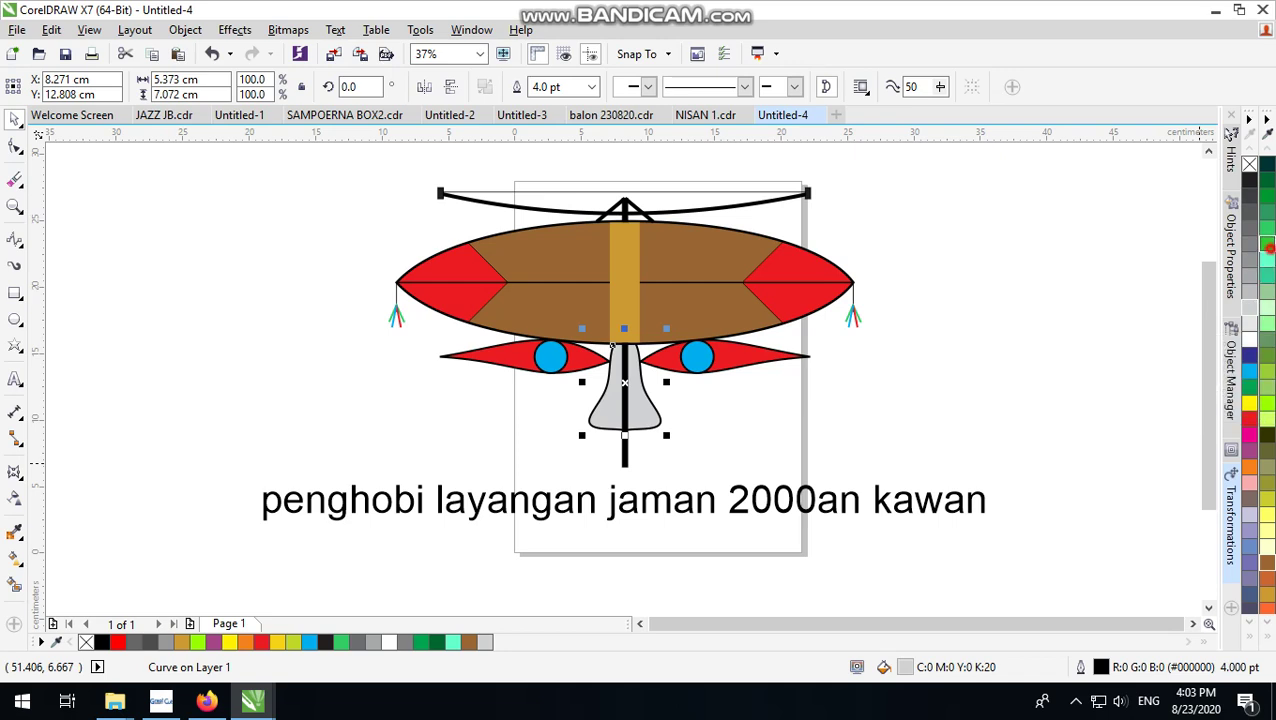
{"action": "left_click", "coordinate": [1267, 241]}
{"action": "left_click", "coordinate": [1038, 313]}
{"action": "scroll", "coordinate": [735, 325], "scroll_direction": "down", "scroll_amount": 2}
{"action": "scroll", "coordinate": [714, 380], "scroll_direction": "up", "scroll_amount": 2}
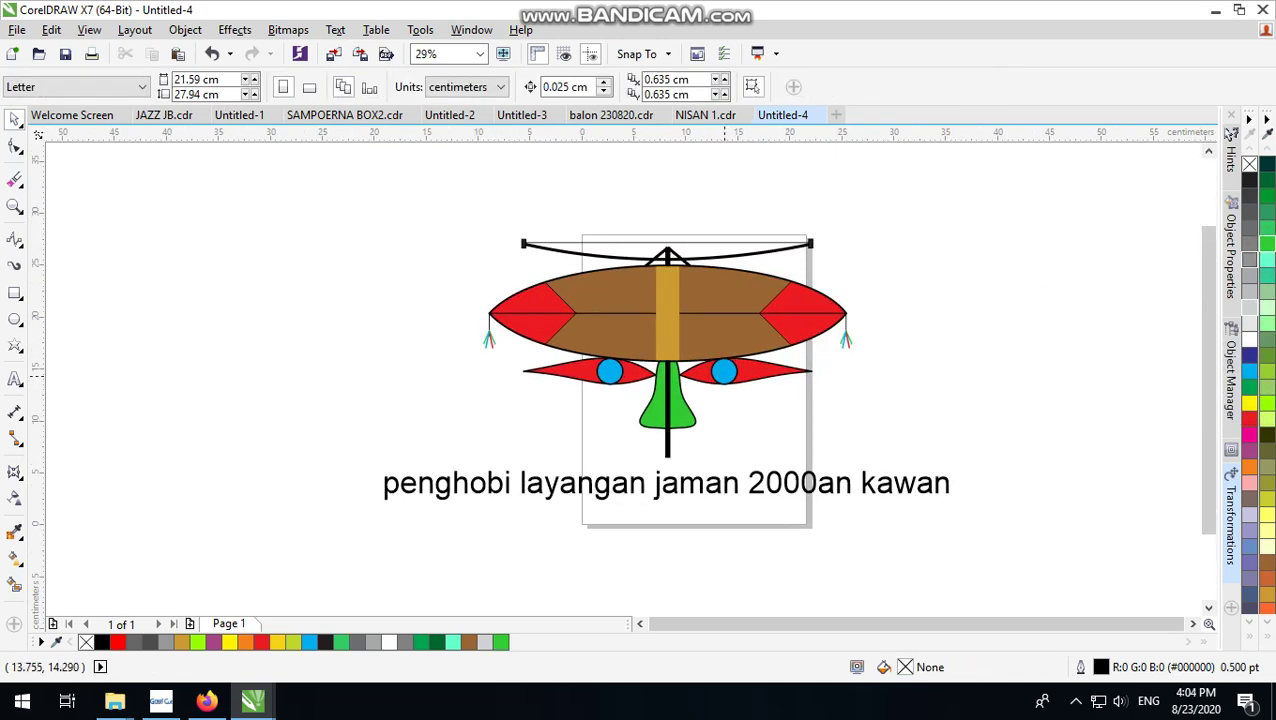
{"action": "scroll", "coordinate": [726, 375], "scroll_direction": "up", "scroll_amount": 1}
{"action": "left_click", "coordinate": [1059, 357]}
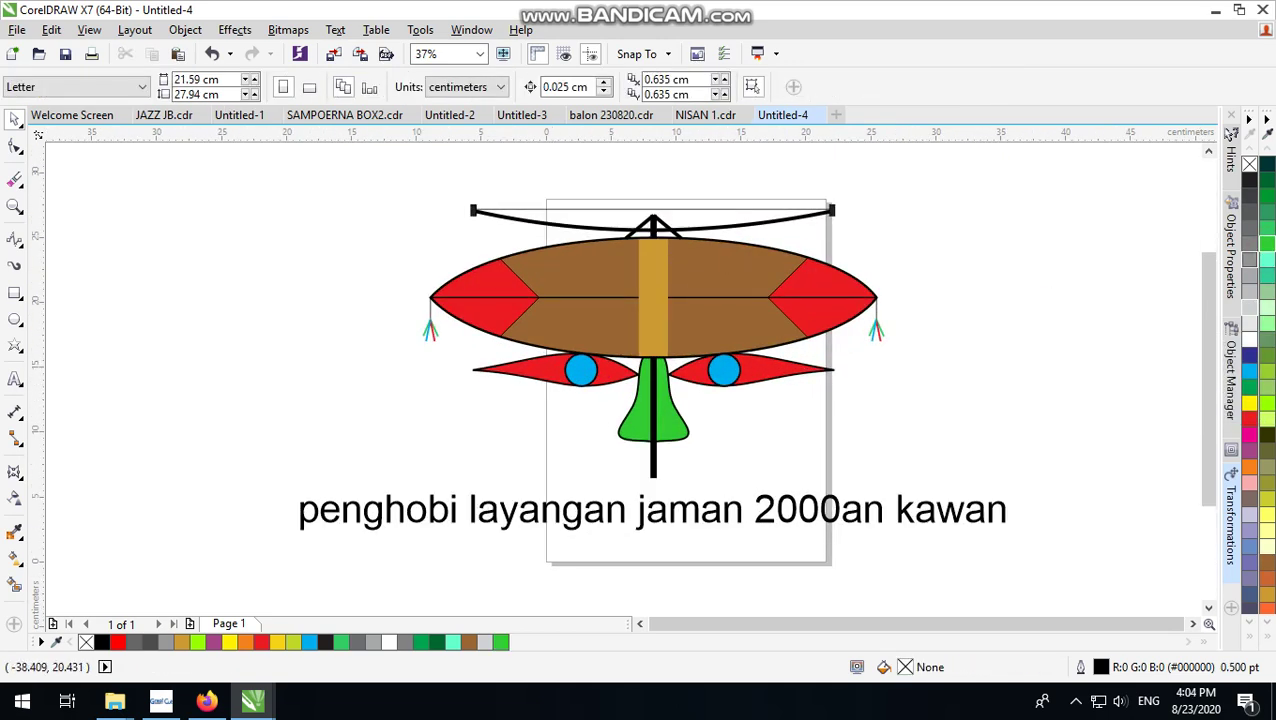
Step: Draw a closed, wavy B-Spline half-shape about 16 cm wide and 7 cm high from the spar's lower end out beneath the left leaf
{"action": "left_click", "coordinate": [14, 241]}
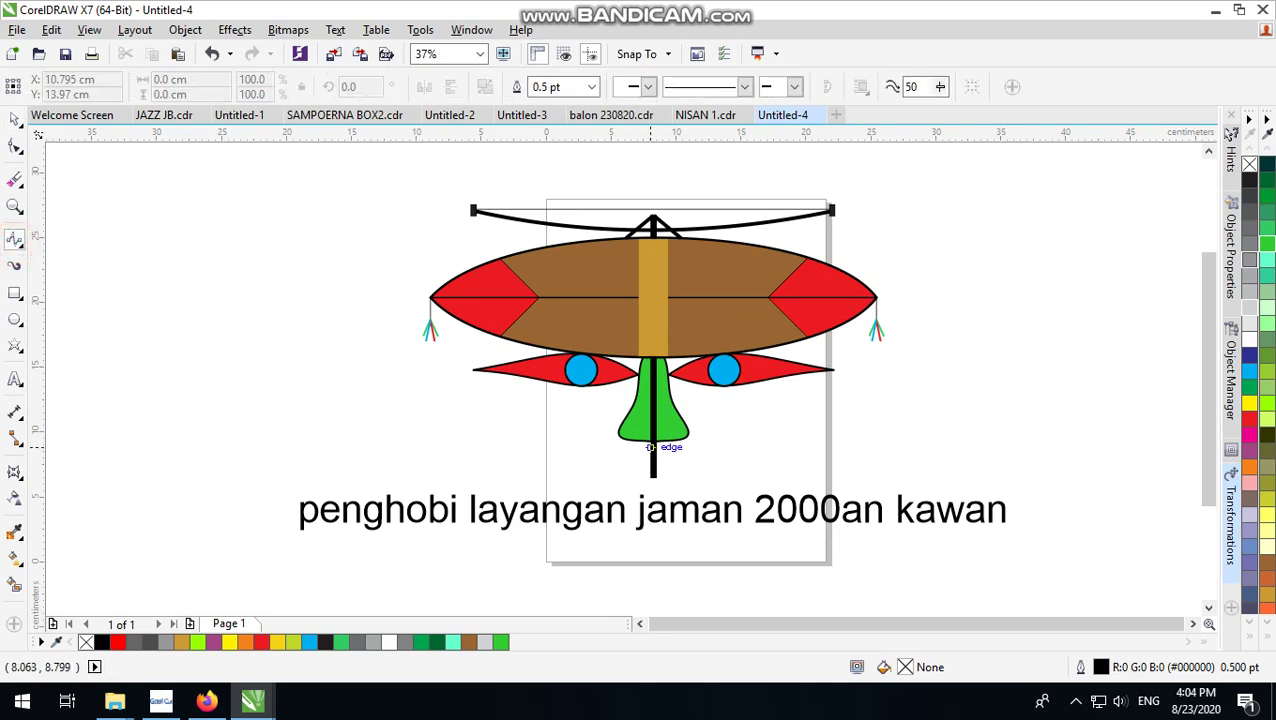
{"action": "mouse_move", "coordinate": [651, 447]}
{"action": "left_mouse_down"}
{"action": "mouse_move", "coordinate": [618, 447]}
{"action": "mouse_move", "coordinate": [567, 410]}
{"action": "left_mouse_up"}
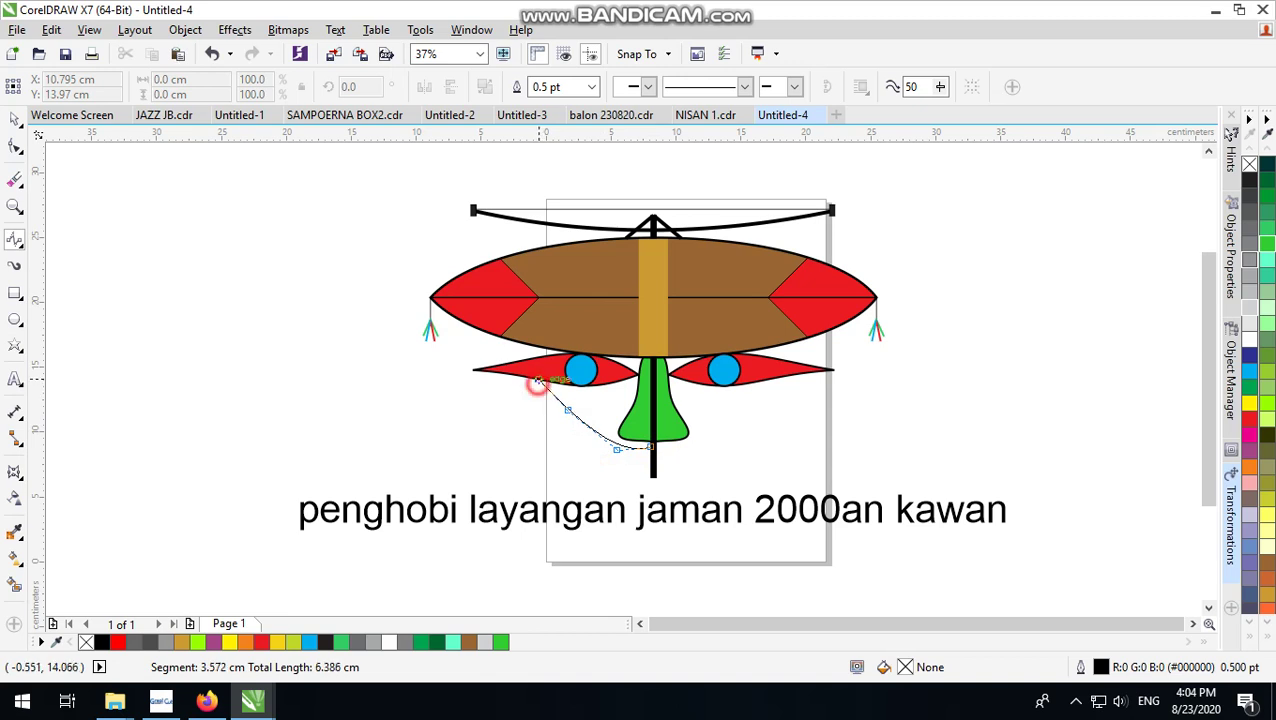
{"action": "left_click", "coordinate": [472, 386]}
{"action": "left_click", "coordinate": [439, 407]}
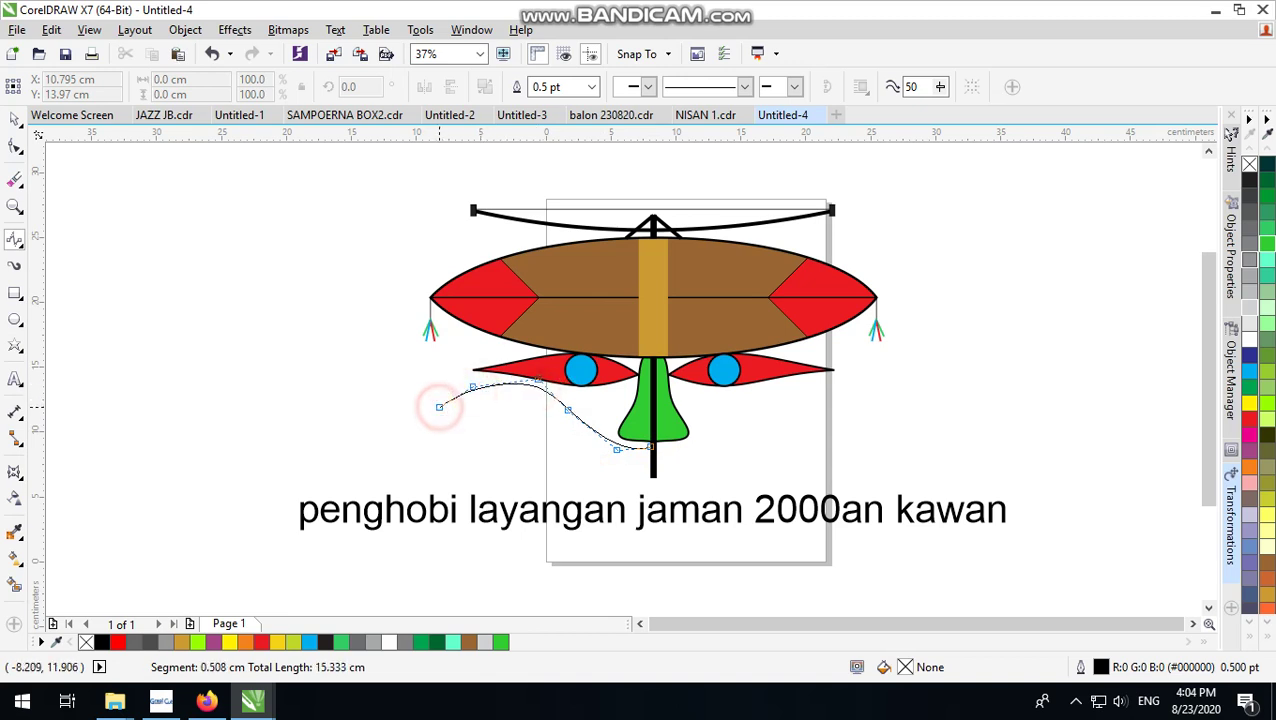
{"action": "left_click_drag", "start_coordinate": [441, 406], "coordinate": [502, 395]}
{"action": "left_click", "coordinate": [542, 403]}
{"action": "left_click", "coordinate": [581, 466]}
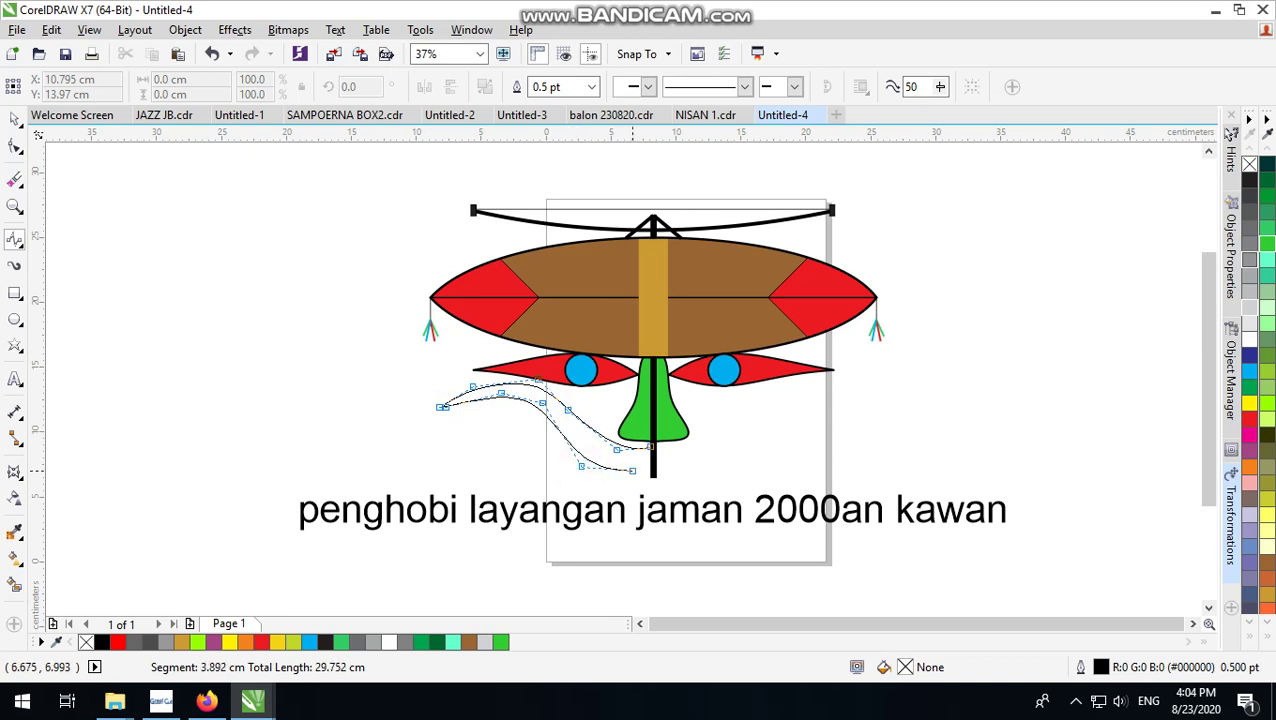
{"action": "left_click", "coordinate": [645, 481]}
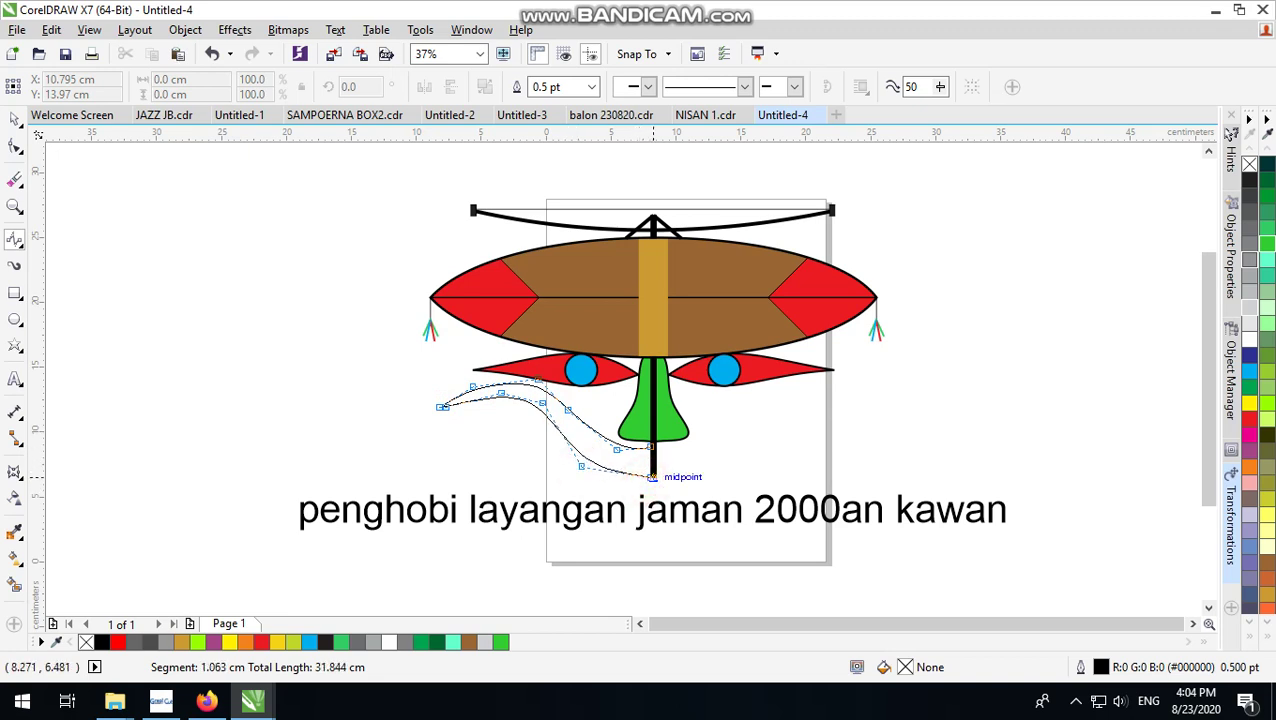
{"action": "left_click", "coordinate": [653, 463]}
{"action": "left_click", "coordinate": [654, 450]}
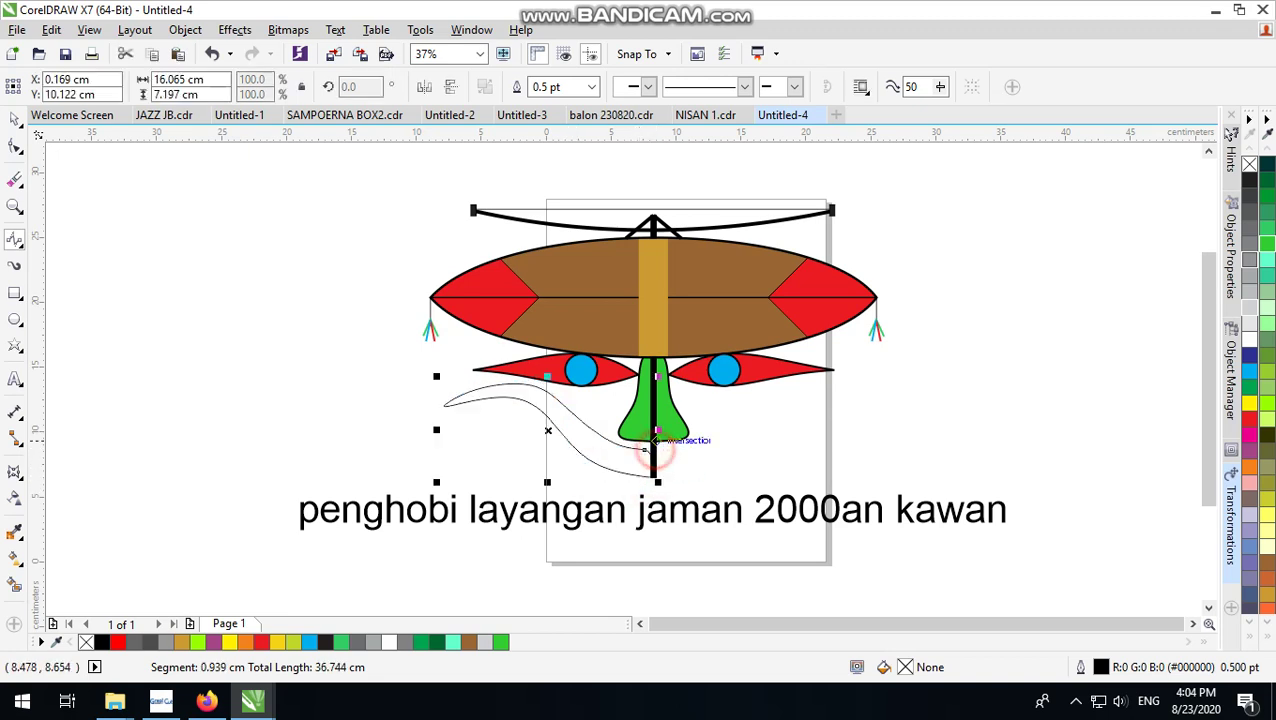
Step: Raise the upper and lower control points at the crest of the wavy shape to arch its outer part higher
{"action": "left_click", "coordinate": [14, 146]}
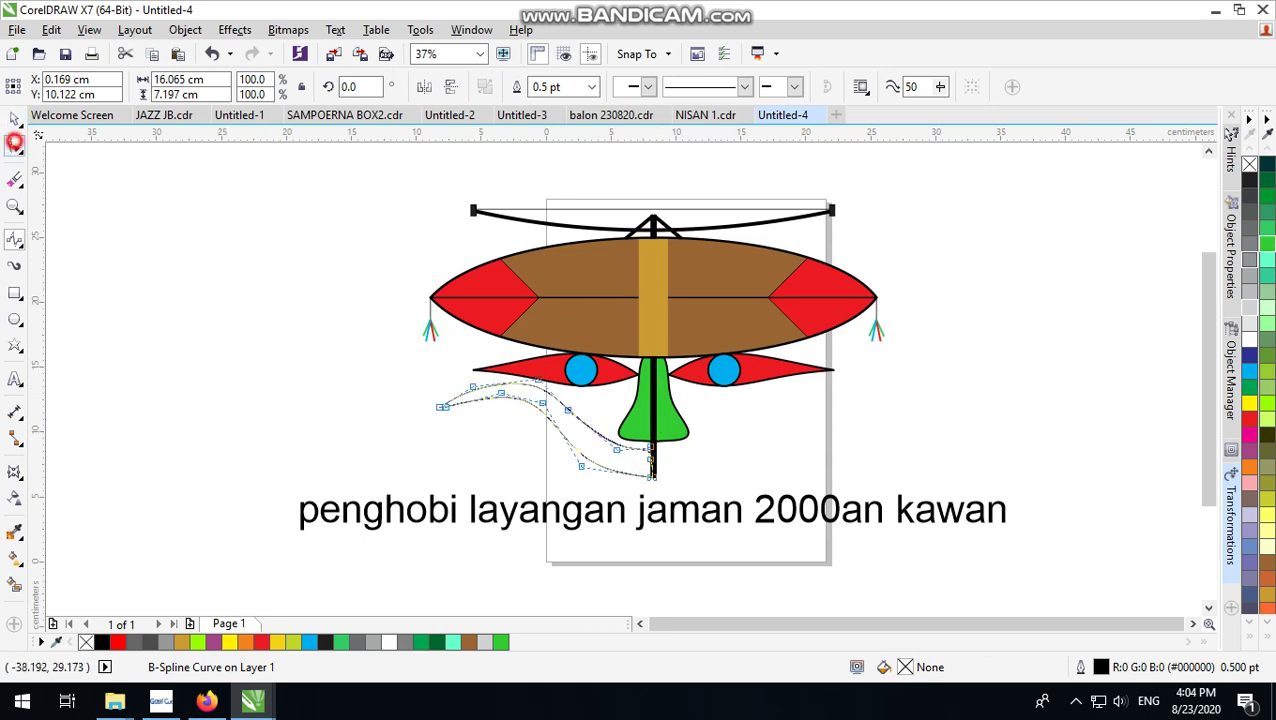
{"action": "scroll", "coordinate": [579, 432], "scroll_direction": "up", "scroll_amount": 2}
{"action": "left_click_drag", "start_coordinate": [413, 215], "coordinate": [416, 170]}
{"action": "scroll", "coordinate": [394, 335], "scroll_direction": "down", "scroll_amount": 1}
{"action": "scroll", "coordinate": [337, 309], "scroll_direction": "up", "scroll_amount": 1}
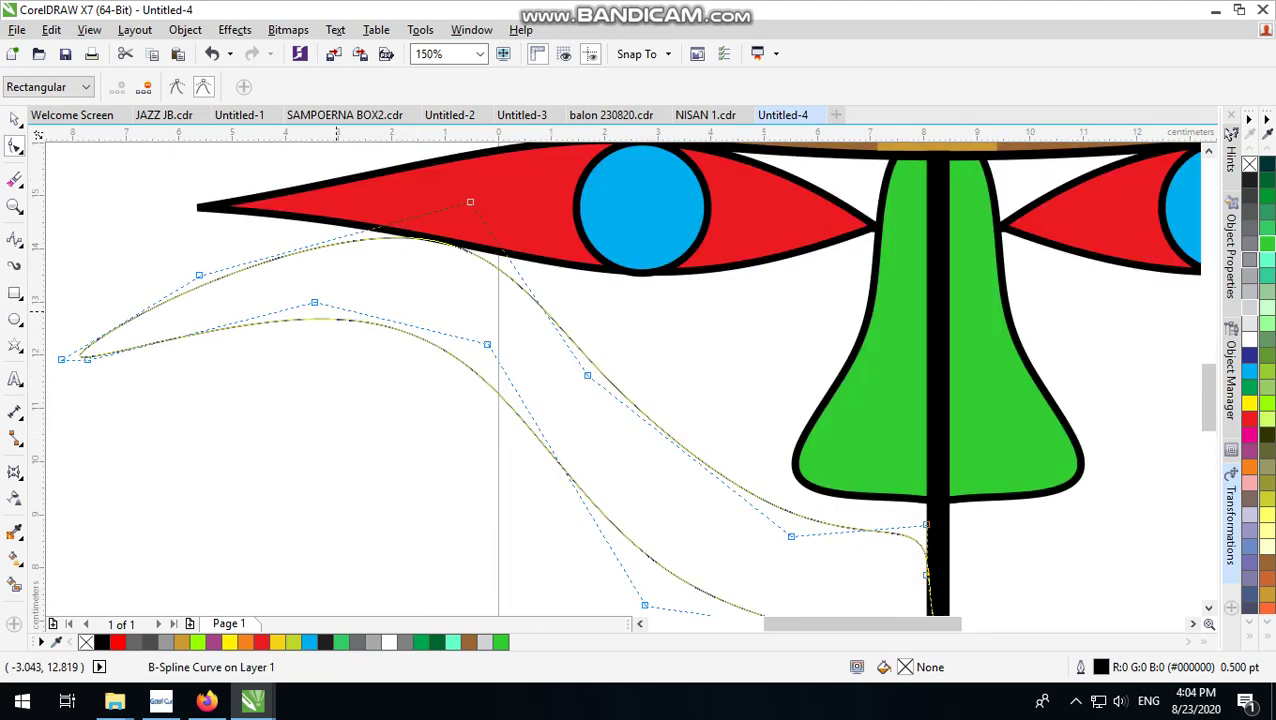
{"action": "left_click_drag", "start_coordinate": [315, 303], "coordinate": [347, 289]}
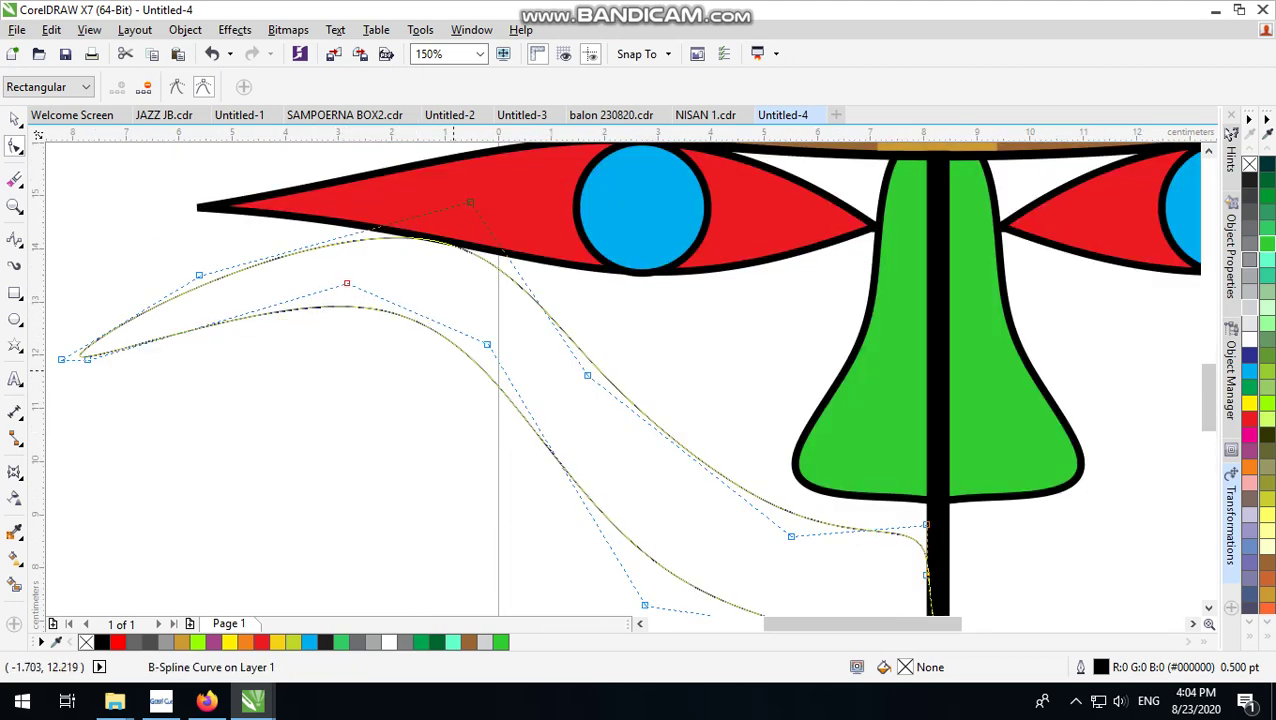
{"action": "scroll", "coordinate": [405, 344], "scroll_direction": "down", "scroll_amount": 2}
{"action": "scroll", "coordinate": [508, 417], "scroll_direction": "up", "scroll_amount": 1}
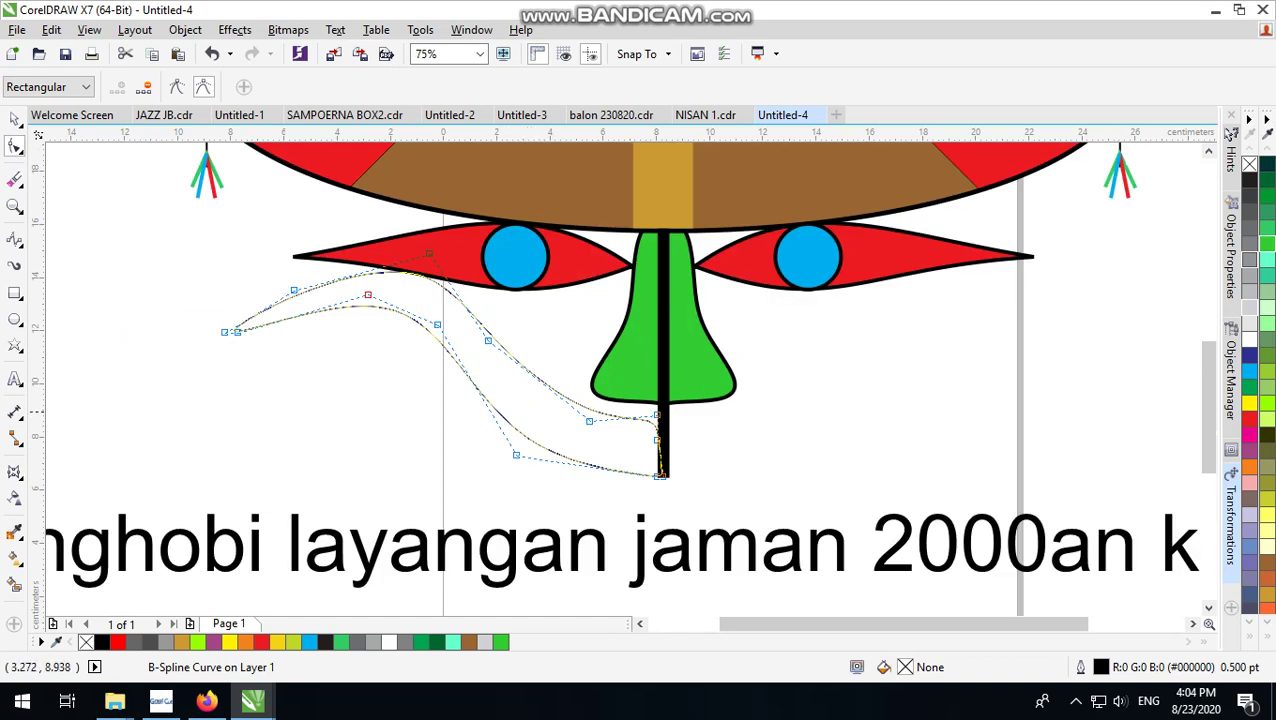
Step: Lower the wavy shape's bottom bend and raise its inner upper edge until it overlaps the base of the green piece
{"action": "mouse_move", "coordinate": [516, 455]}
{"action": "left_mouse_down"}
{"action": "mouse_move", "coordinate": [458, 464]}
{"action": "mouse_move", "coordinate": [512, 472]}
{"action": "left_mouse_up"}
{"action": "left_click_drag", "start_coordinate": [657, 414], "coordinate": [590, 404]}
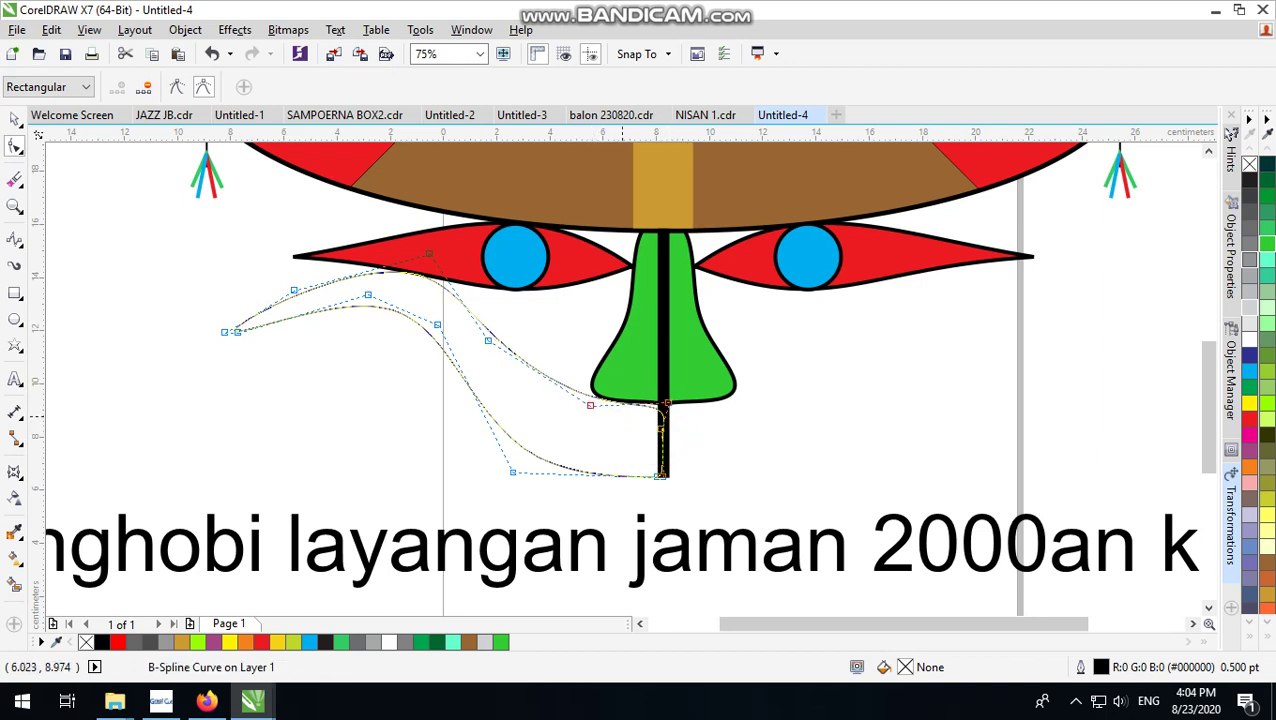
{"action": "left_click_drag", "start_coordinate": [667, 402], "coordinate": [667, 379]}
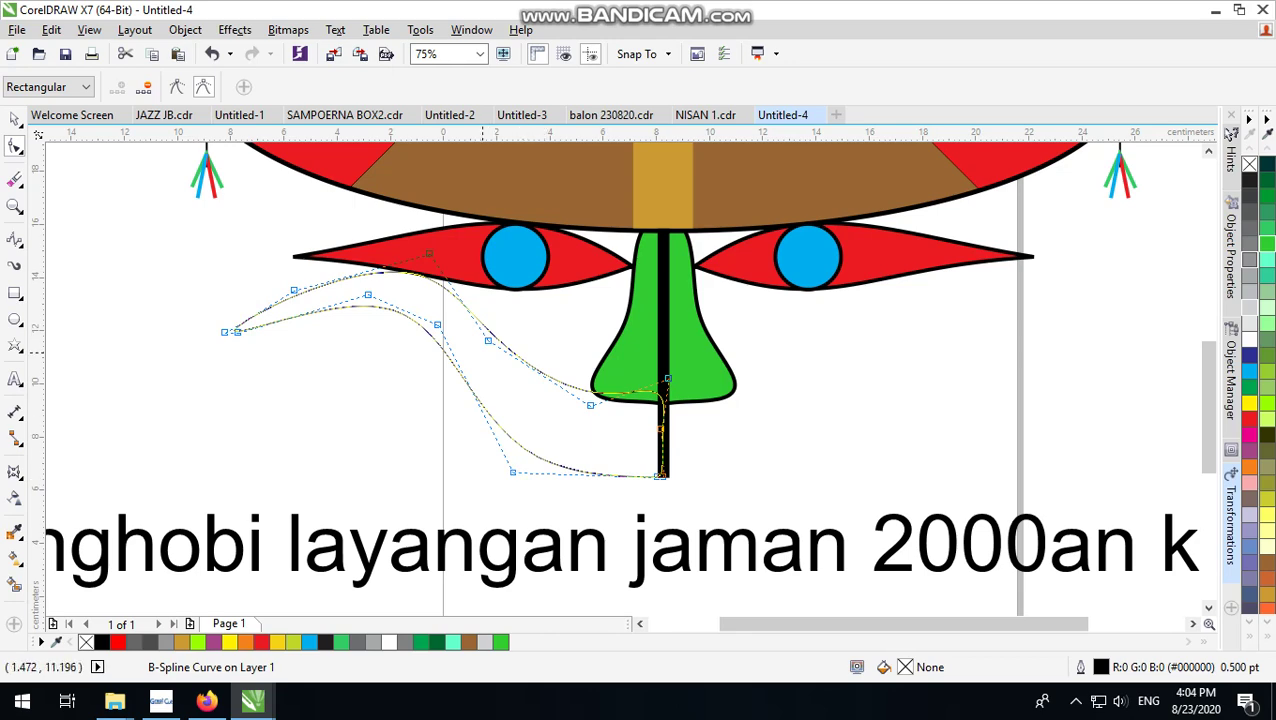
Step: Set the wavy half-shape's outline width to 4.0 pt
{"action": "left_click", "coordinate": [14, 119]}
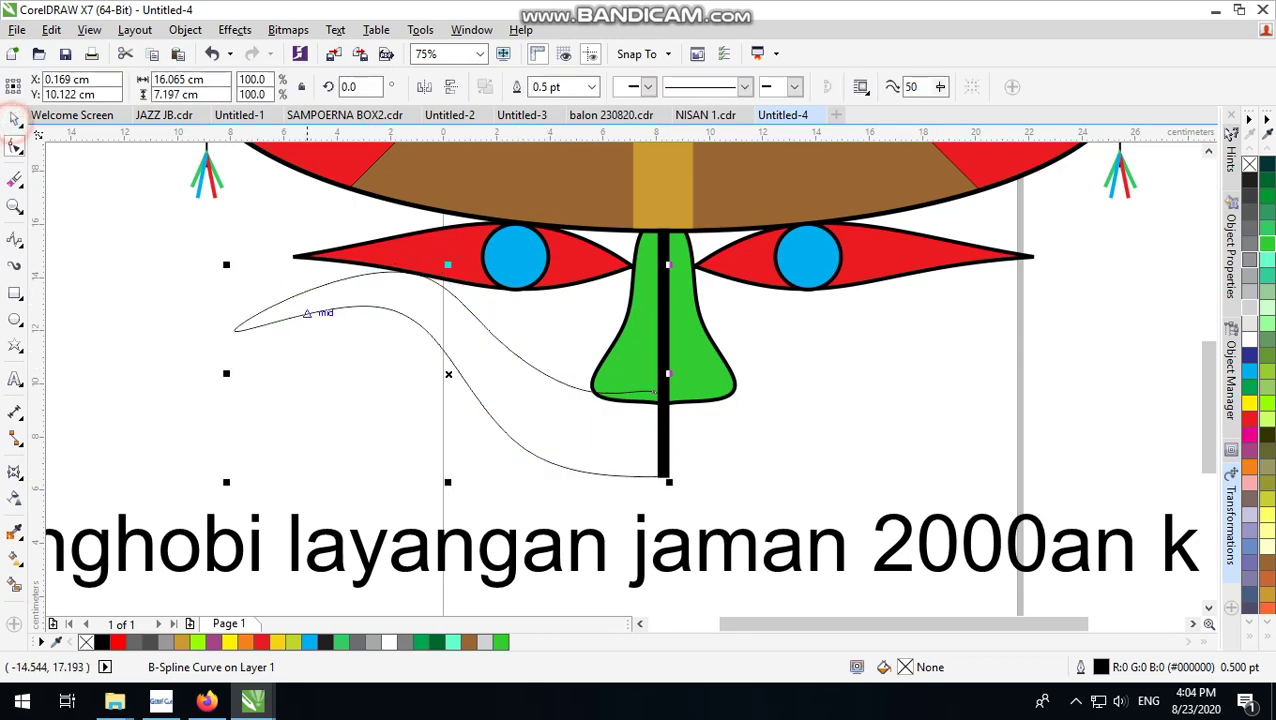
{"action": "scroll", "coordinate": [472, 428], "scroll_direction": "down", "scroll_amount": 1}
{"action": "left_click", "coordinate": [591, 87]}
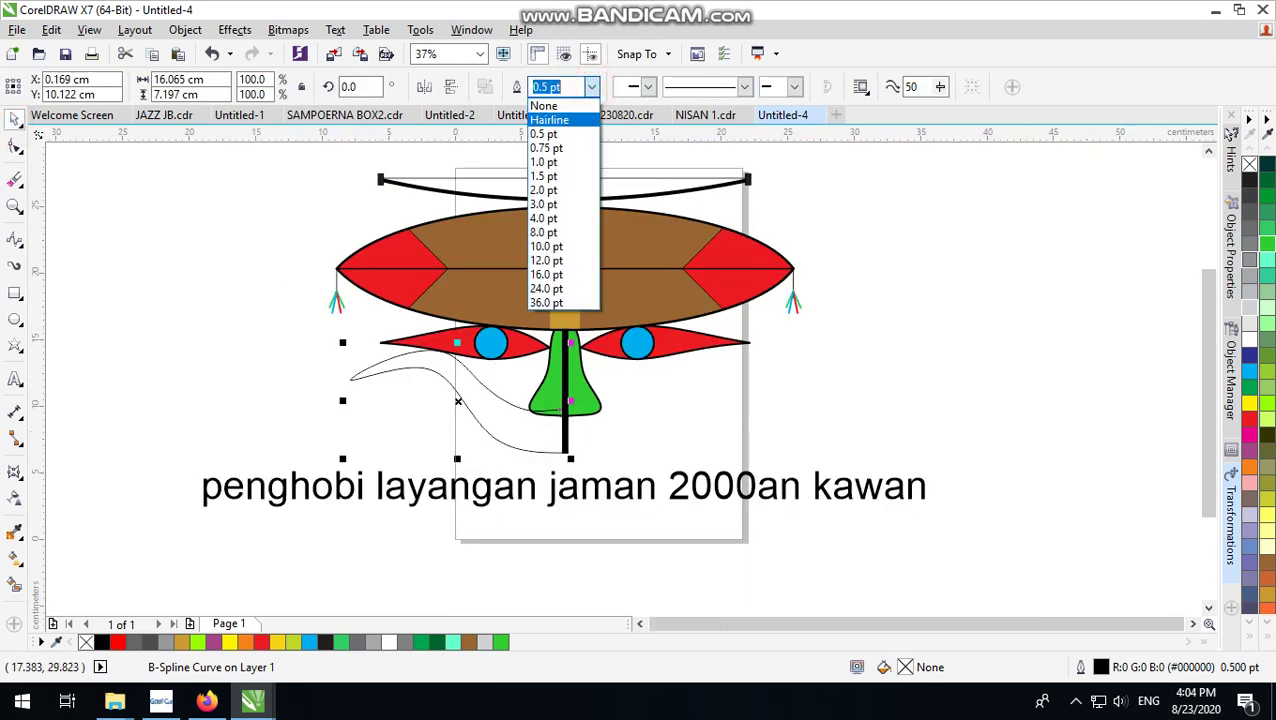
{"action": "left_click", "coordinate": [563, 218]}
{"action": "left_click", "coordinate": [592, 87]}
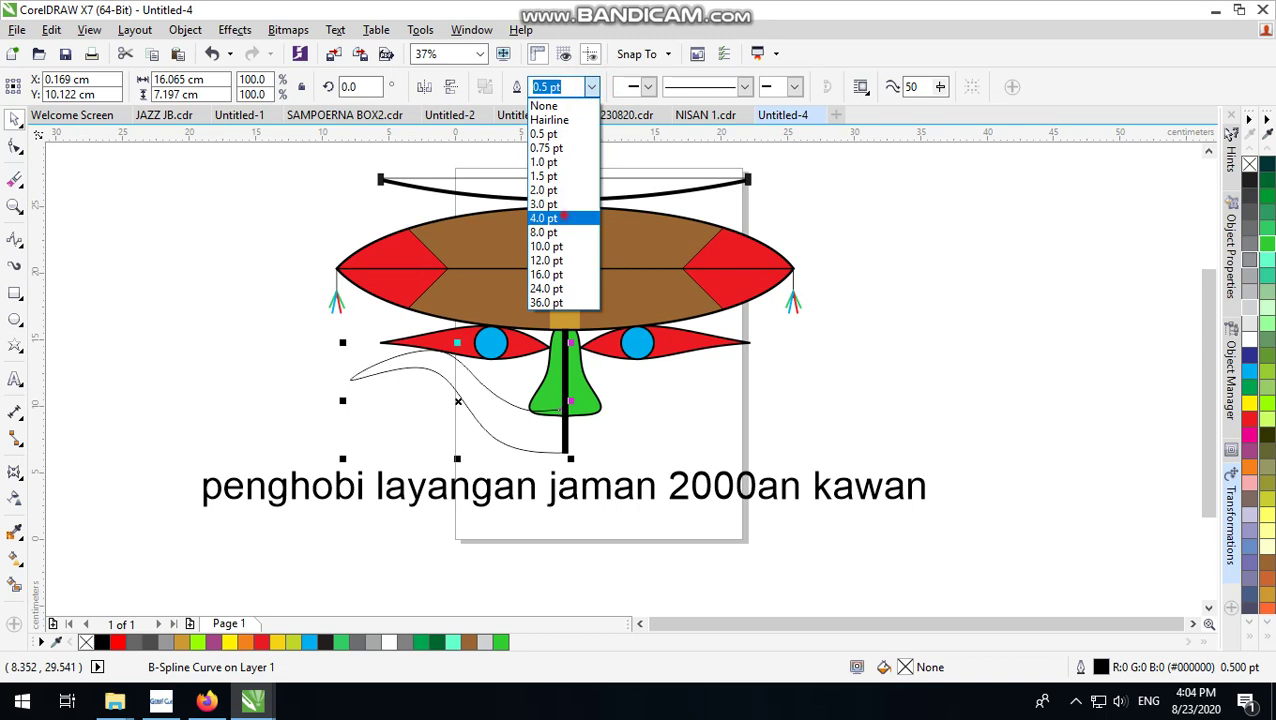
{"action": "left_click", "coordinate": [543, 218]}
{"action": "left_click", "coordinate": [919, 387]}
Step: Mirror a copy of the wavy half-shape to the right side of the spar and group both halves
{"action": "left_click", "coordinate": [456, 388]}
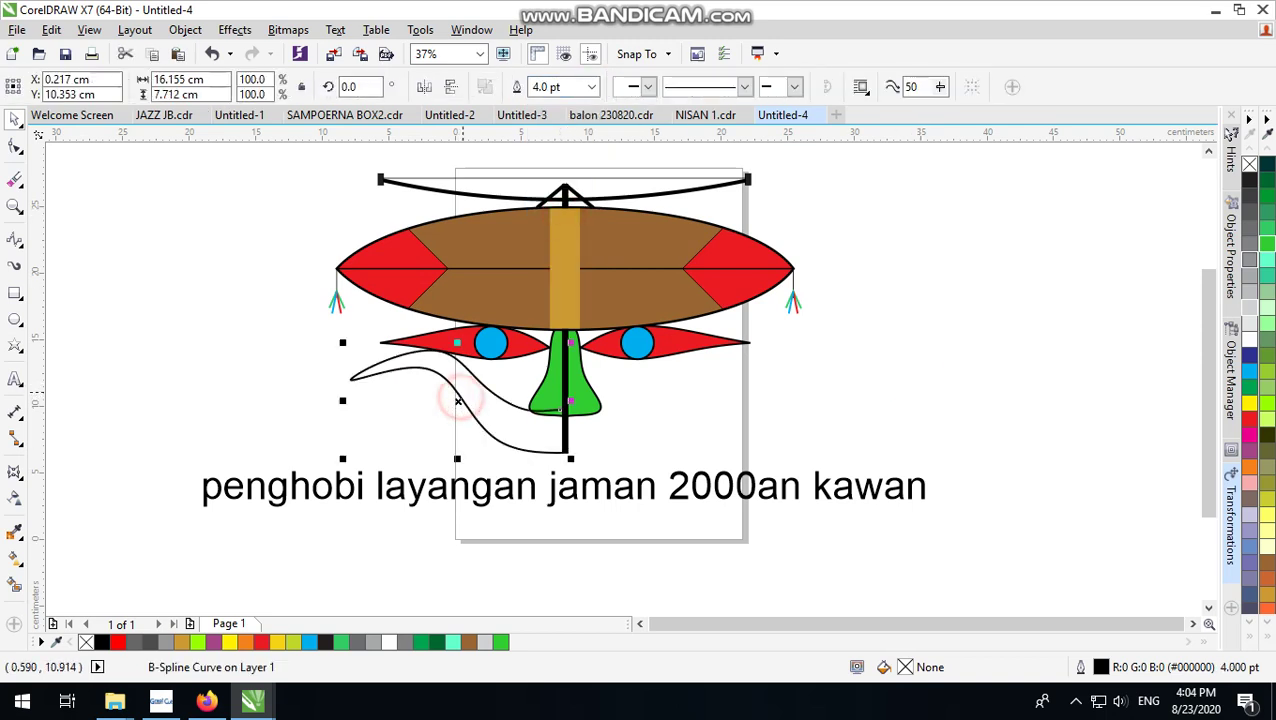
{"action": "left_click", "coordinate": [346, 344]}
{"action": "left_click", "coordinate": [371, 368]}
{"action": "left_click", "coordinate": [401, 368]}
{"action": "left_click_drag", "start_coordinate": [352, 399], "coordinate": [604, 401]}
{"action": "right_click", "coordinate": [604, 401]}
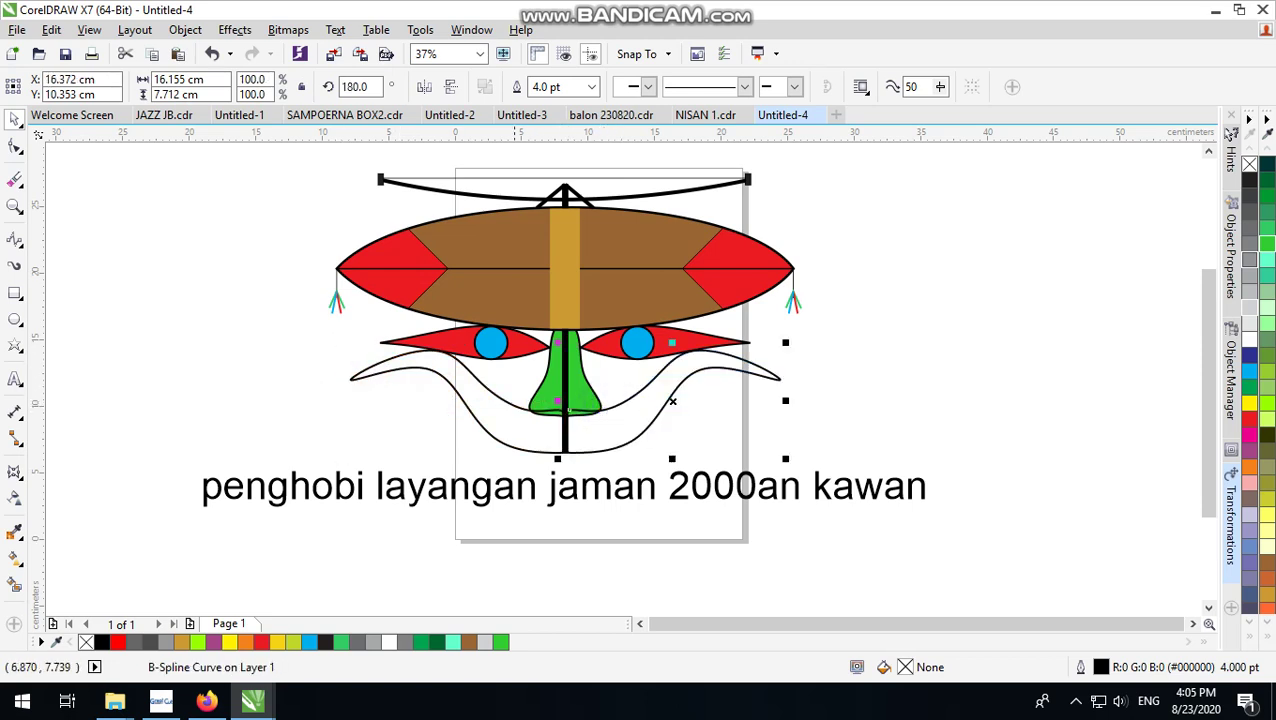
{"action": "left_click", "coordinate": [490, 413], "text": "shift"}
{"action": "left_click", "coordinate": [814, 86]}
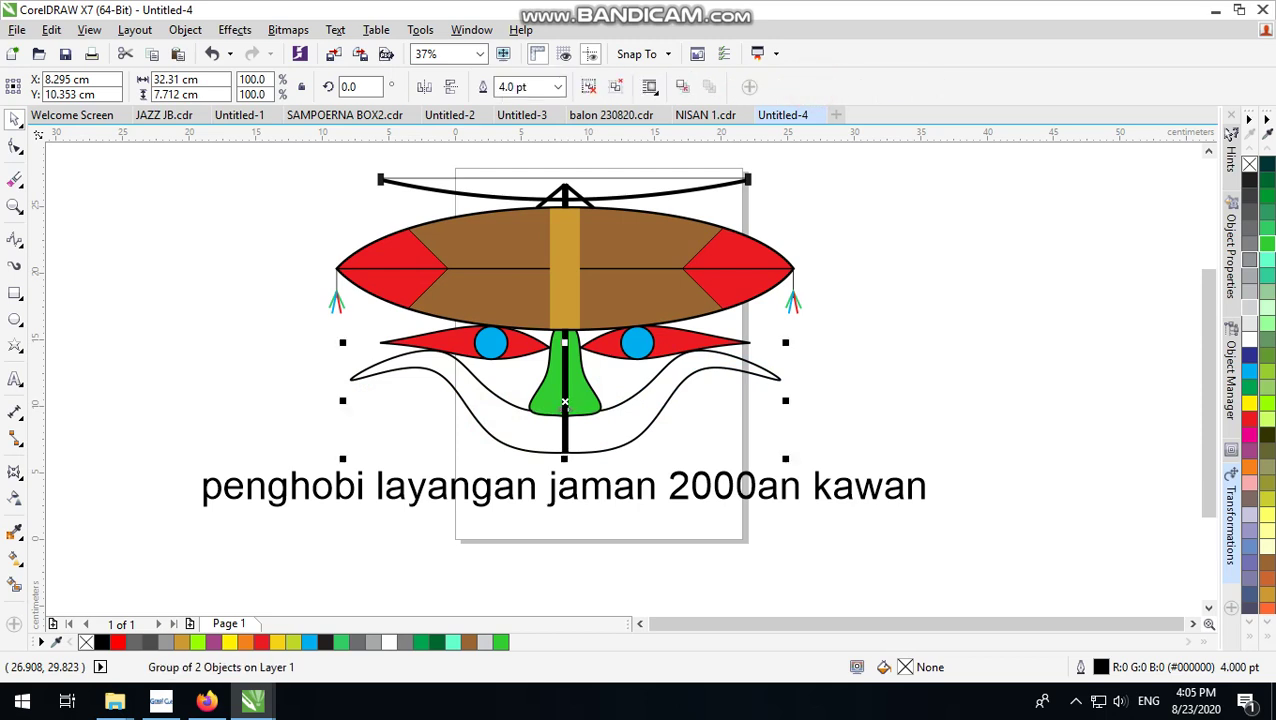
Step: Fill the grouped wavy shape with cyan
{"action": "left_click", "coordinate": [886, 362]}
{"action": "left_click", "coordinate": [651, 424]}
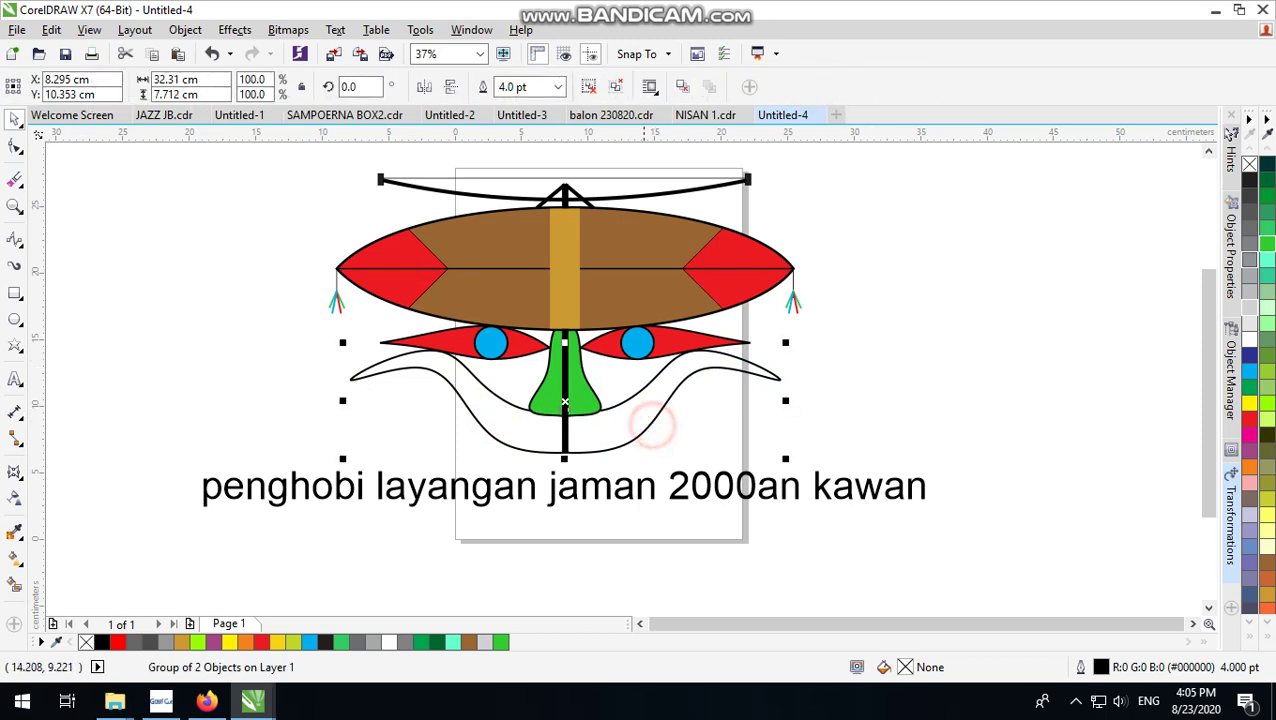
{"action": "left_click", "coordinate": [1249, 180]}
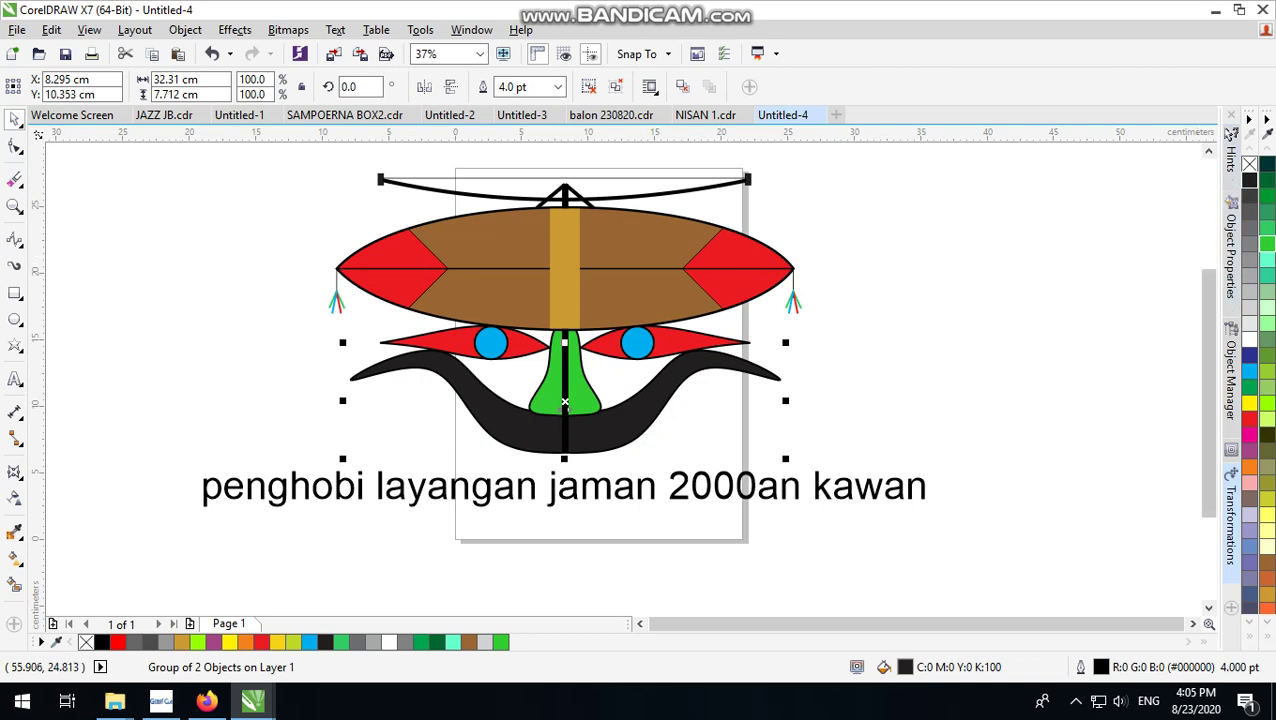
{"action": "left_click", "coordinate": [1250, 372]}
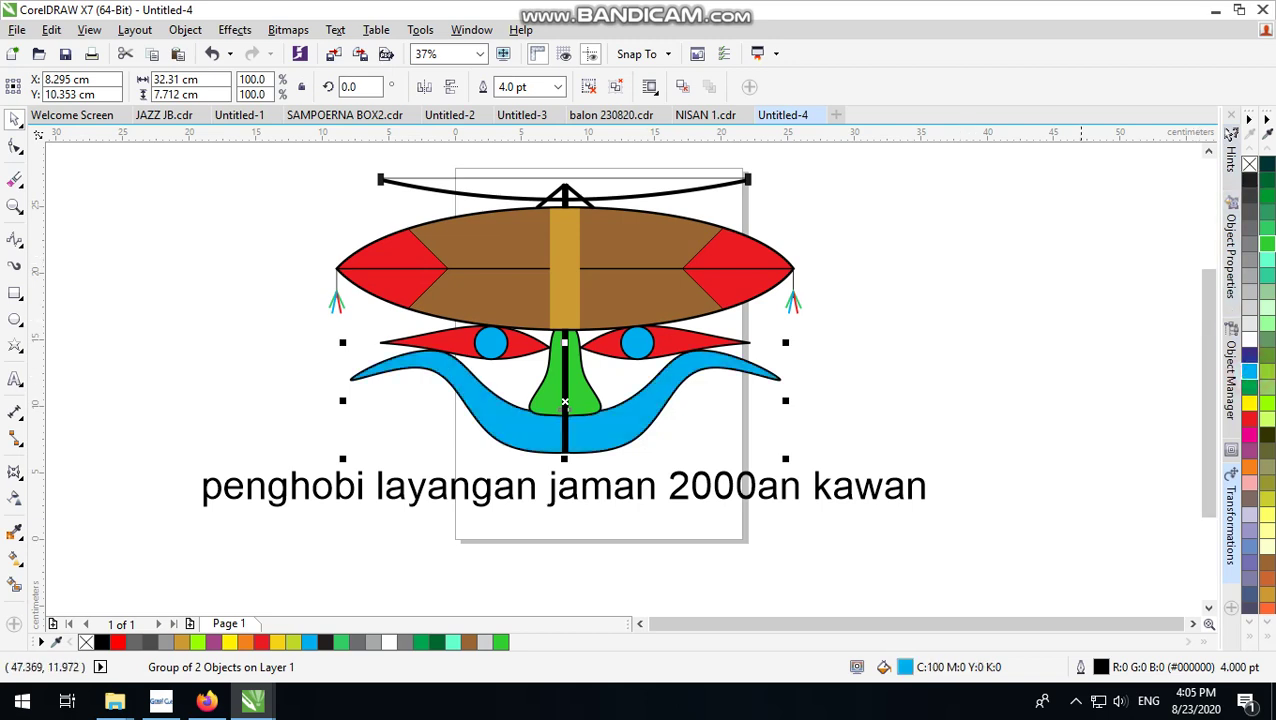
{"action": "left_click", "coordinate": [883, 321]}
{"action": "left_click", "coordinate": [664, 386]}
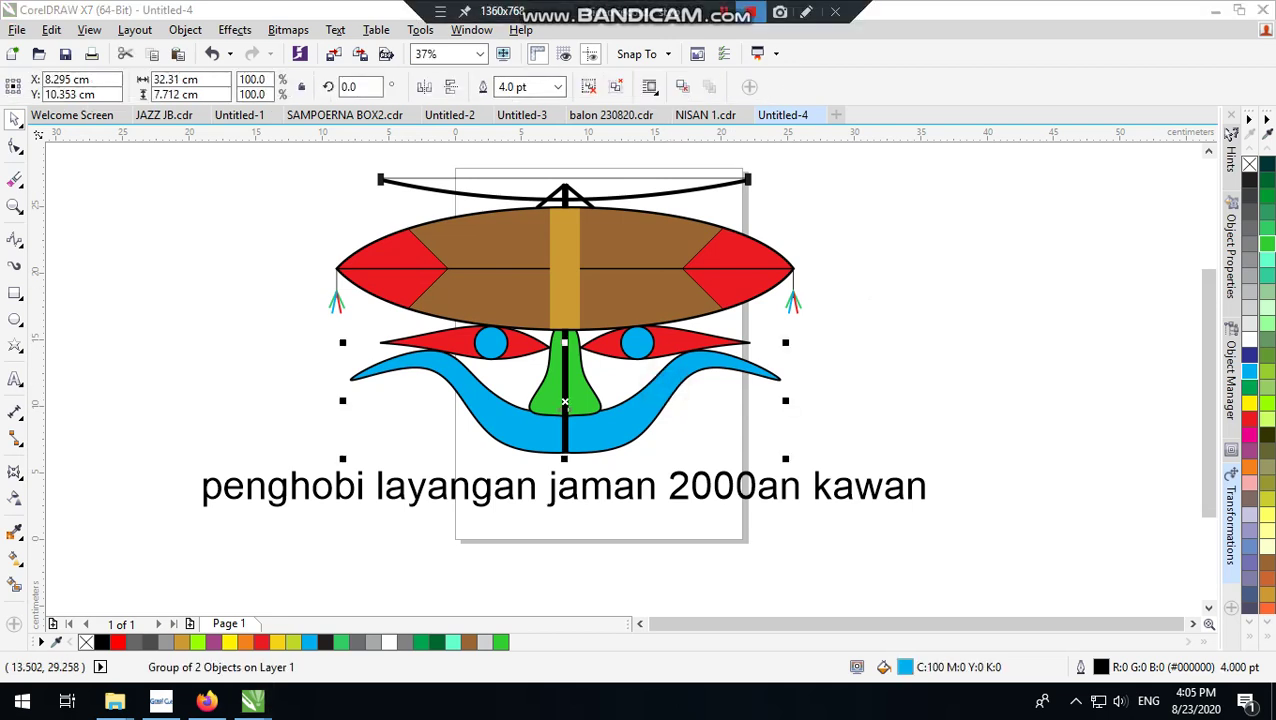
{"action": "left_click", "coordinate": [779, 441]}
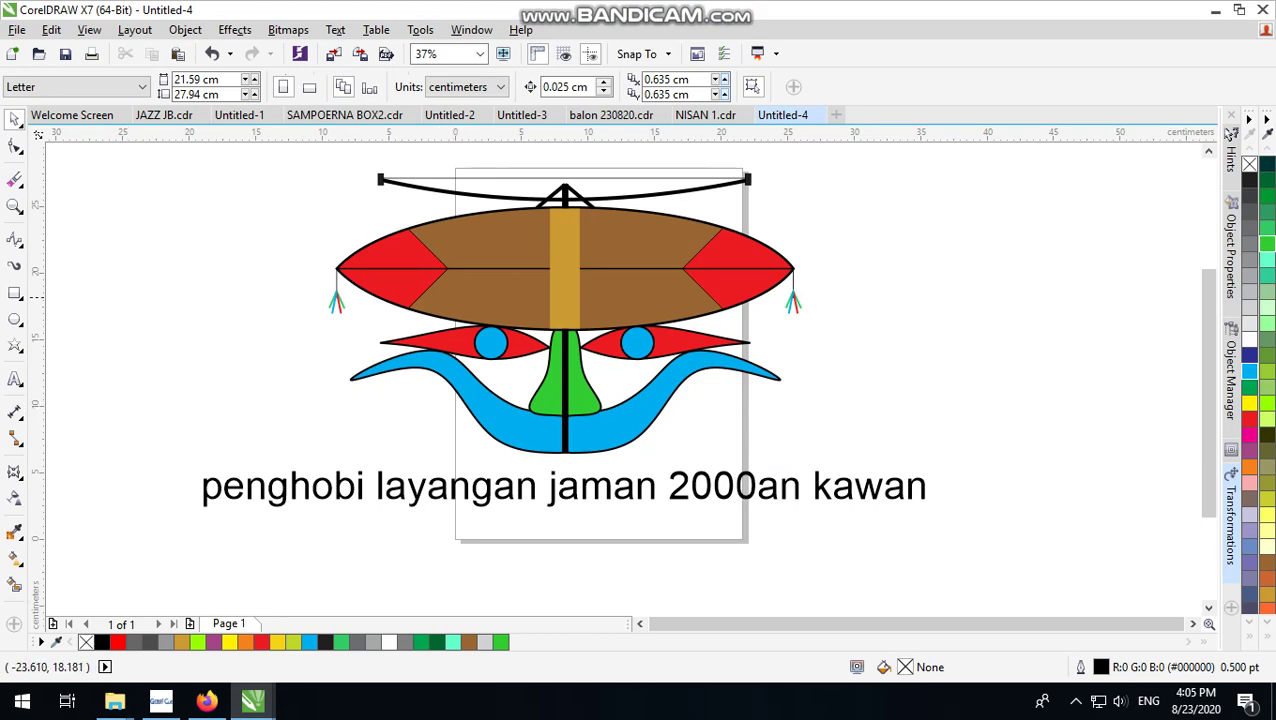
{"action": "left_click", "coordinate": [15, 146]}
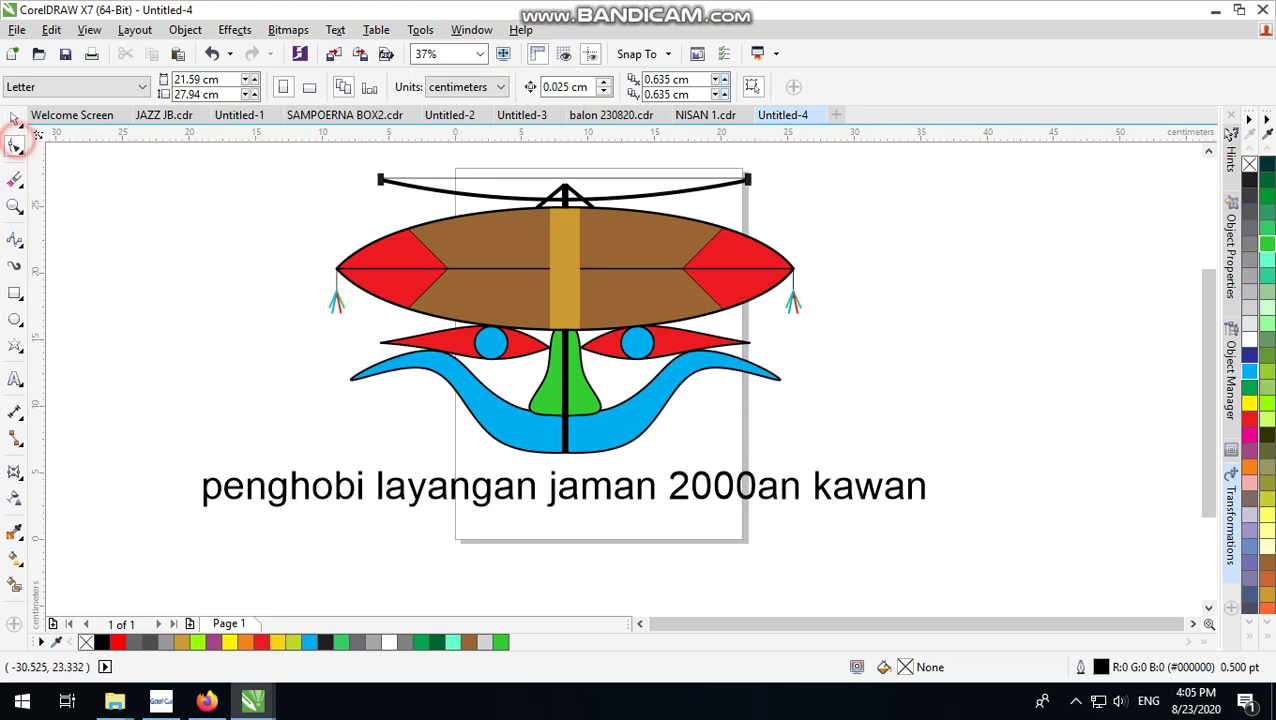
{"action": "scroll", "coordinate": [445, 443], "scroll_direction": "up", "scroll_amount": 2}
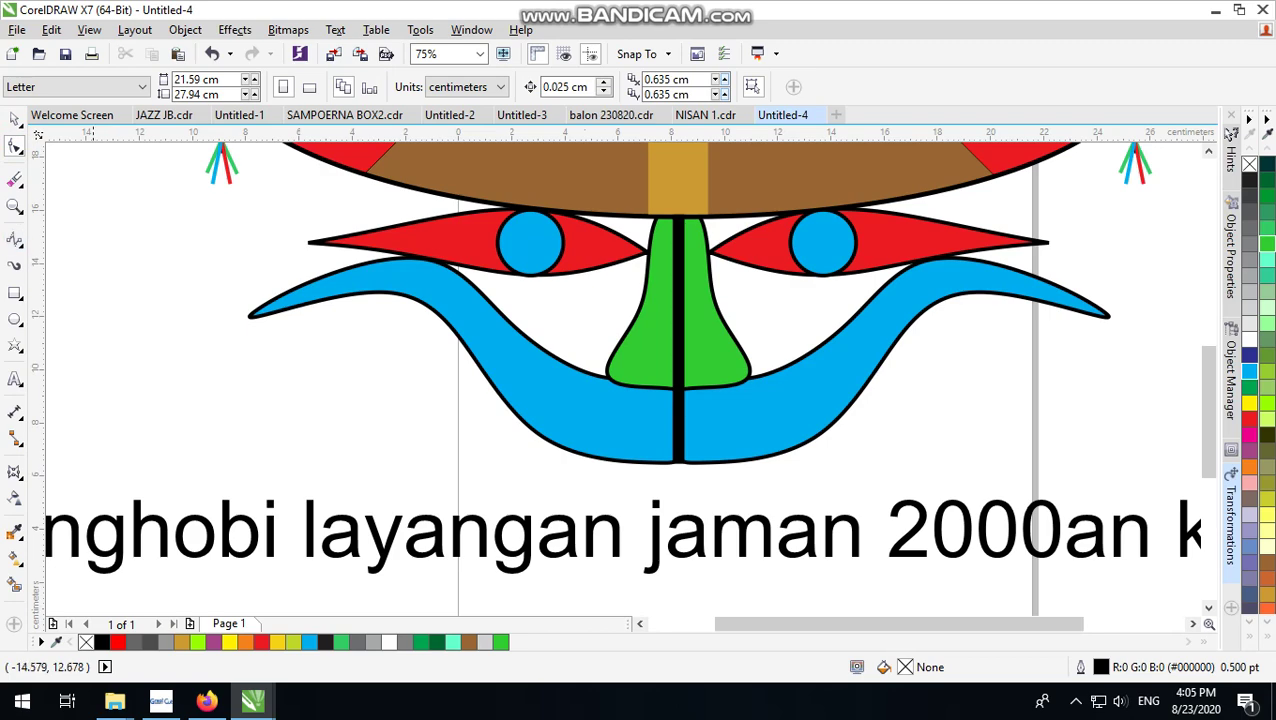
{"action": "scroll", "coordinate": [114, 345], "scroll_direction": "down", "scroll_amount": 2}
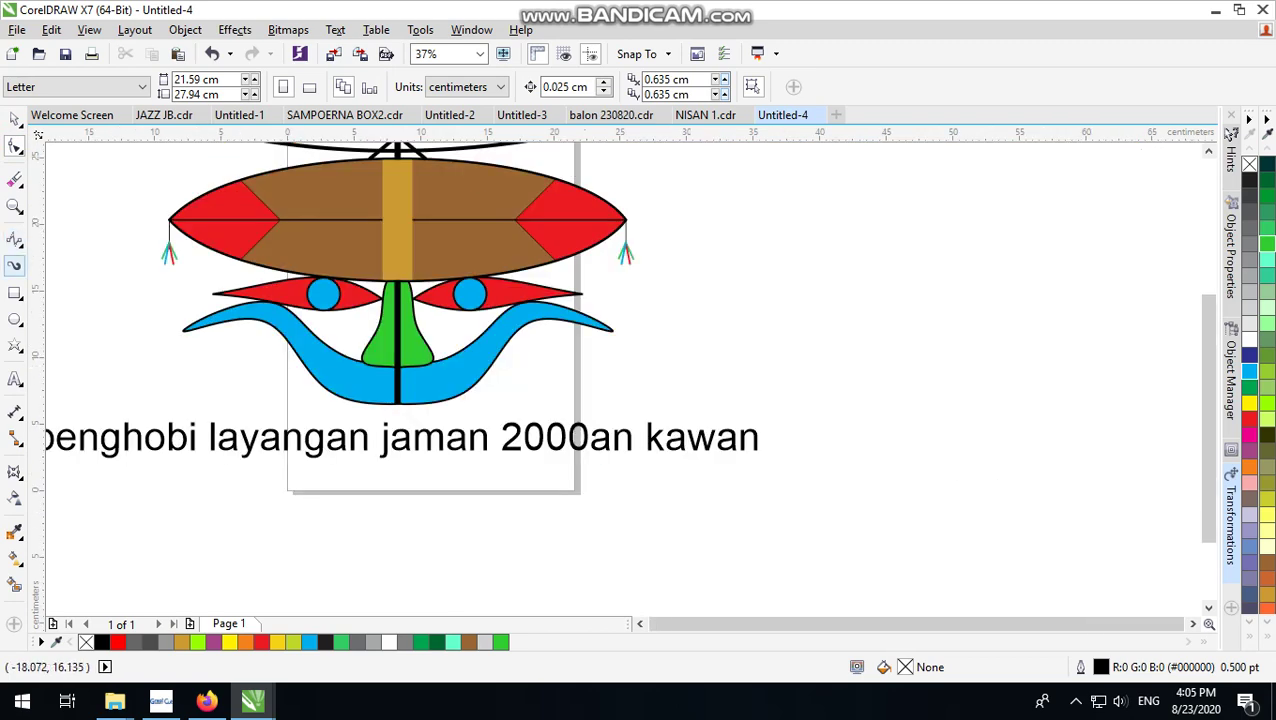
{"action": "left_click", "coordinate": [15, 238]}
{"action": "scroll", "coordinate": [332, 390], "scroll_direction": "up", "scroll_amount": 2}
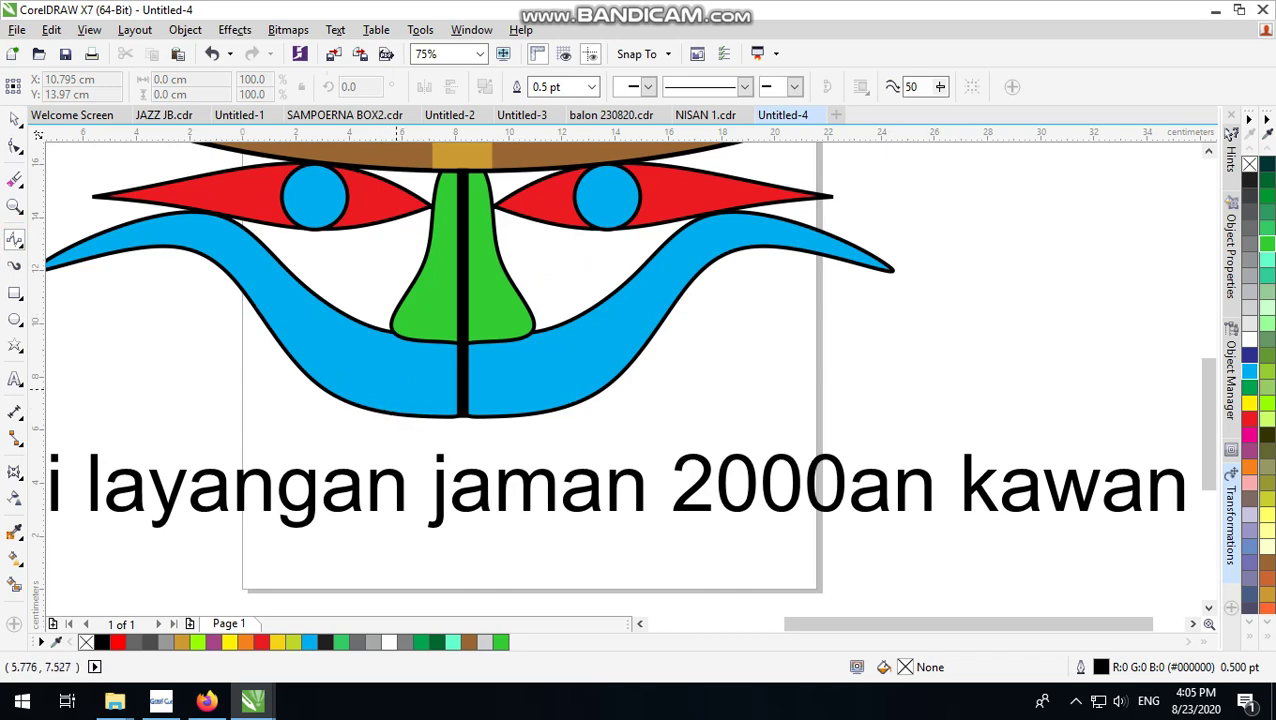
{"action": "scroll", "coordinate": [391, 386], "scroll_direction": "down", "scroll_amount": 2}
{"action": "scroll", "coordinate": [292, 332], "scroll_direction": "up", "scroll_amount": 2}
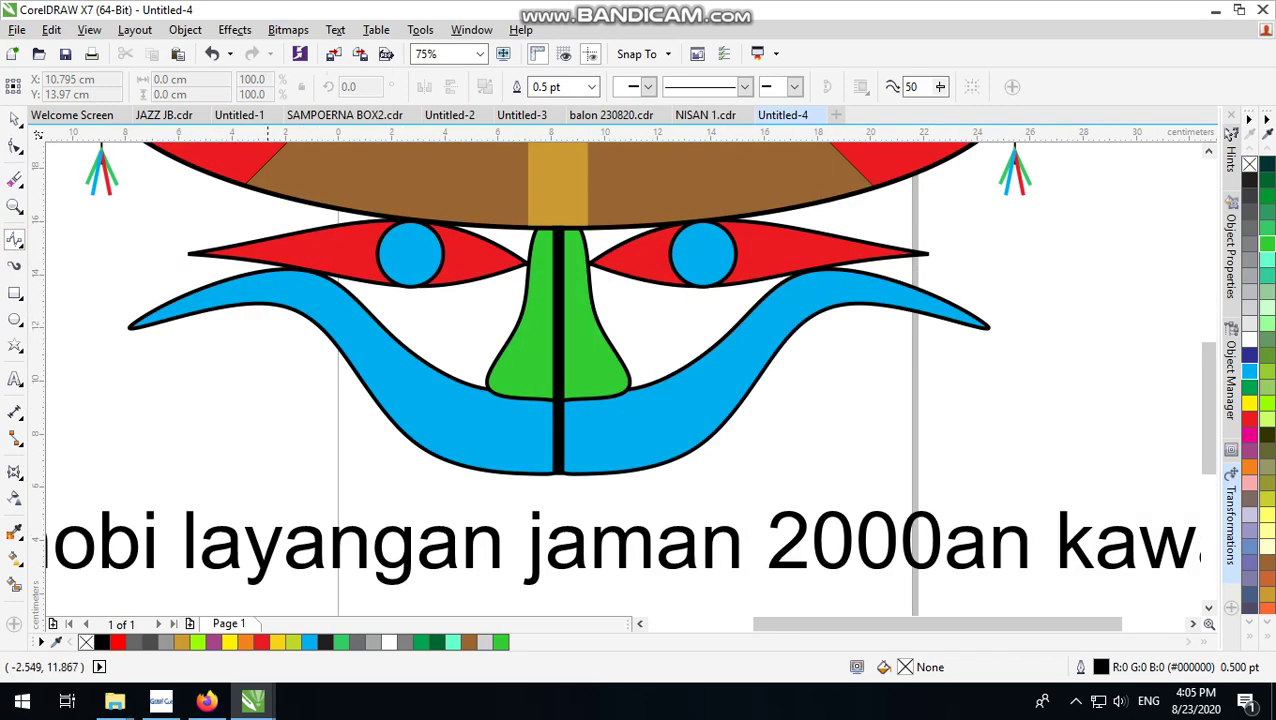
{"action": "scroll", "coordinate": [383, 382], "scroll_direction": "down", "scroll_amount": 2}
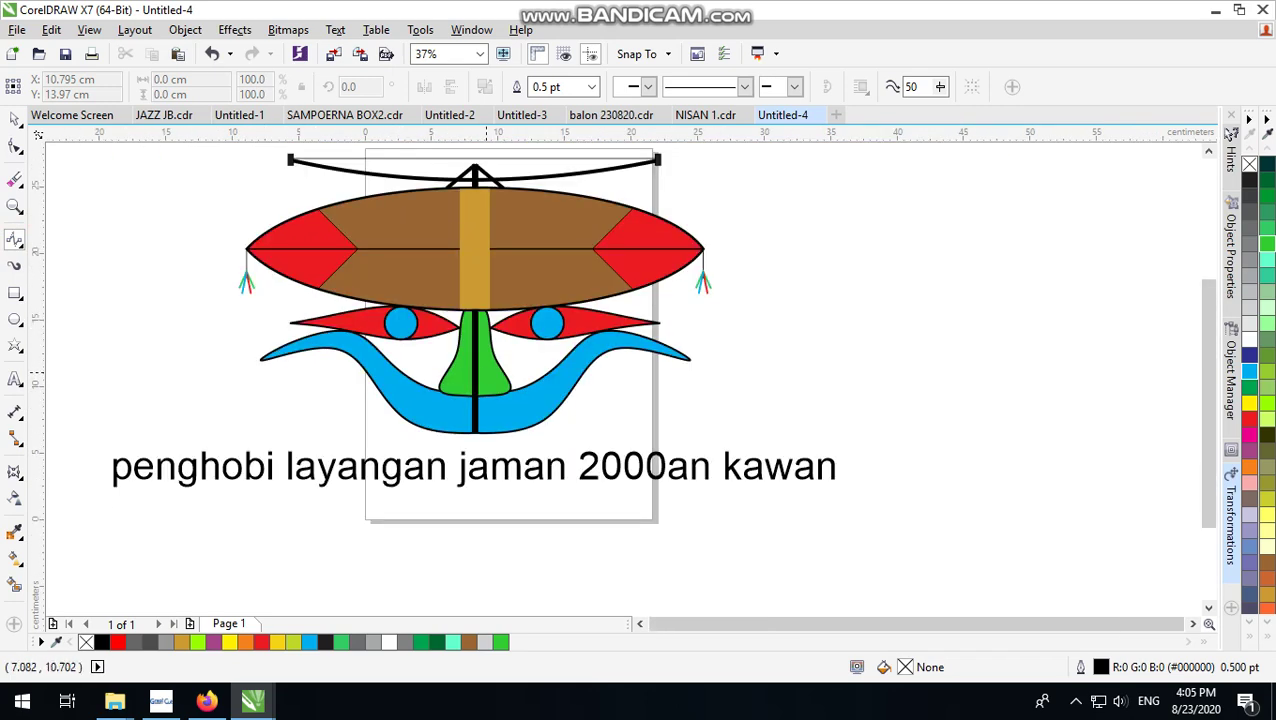
{"action": "scroll", "coordinate": [515, 332], "scroll_direction": "up", "scroll_amount": 2}
{"action": "scroll", "coordinate": [733, 368], "scroll_direction": "down", "scroll_amount": 2}
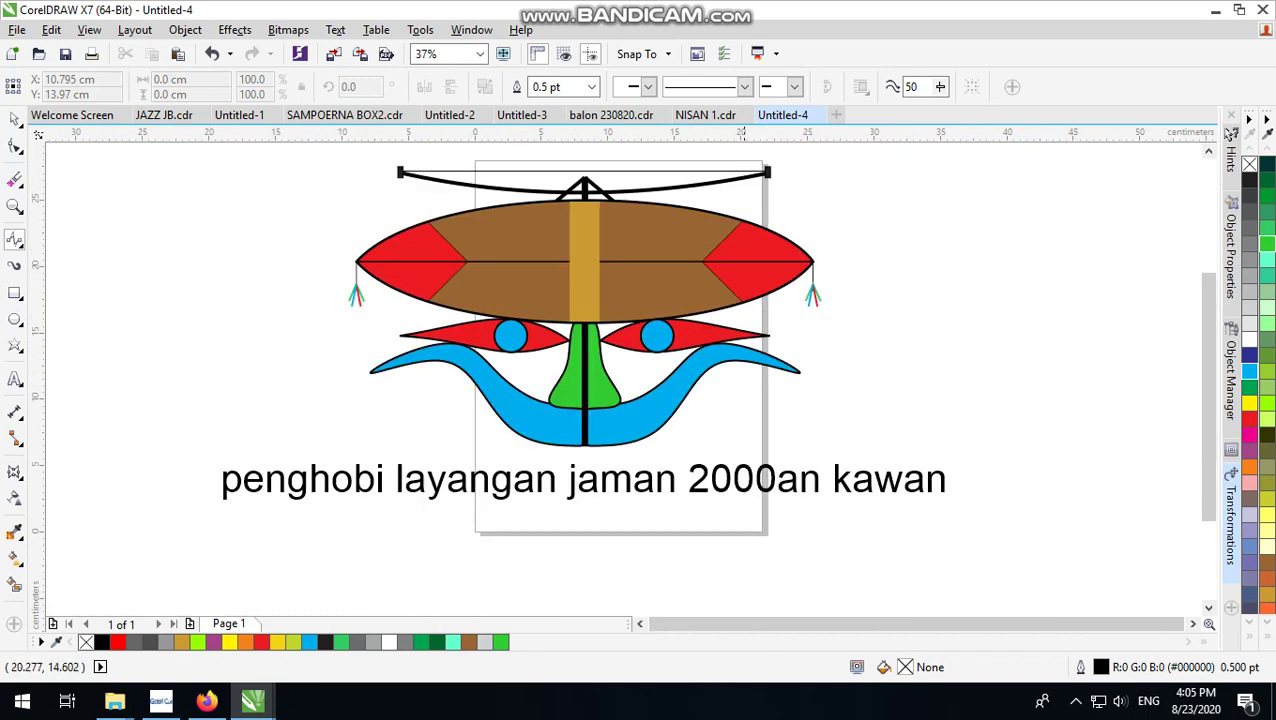
{"action": "scroll", "coordinate": [583, 317], "scroll_direction": "down", "scroll_amount": 1}
{"action": "scroll", "coordinate": [583, 317], "scroll_direction": "up", "scroll_amount": 2}
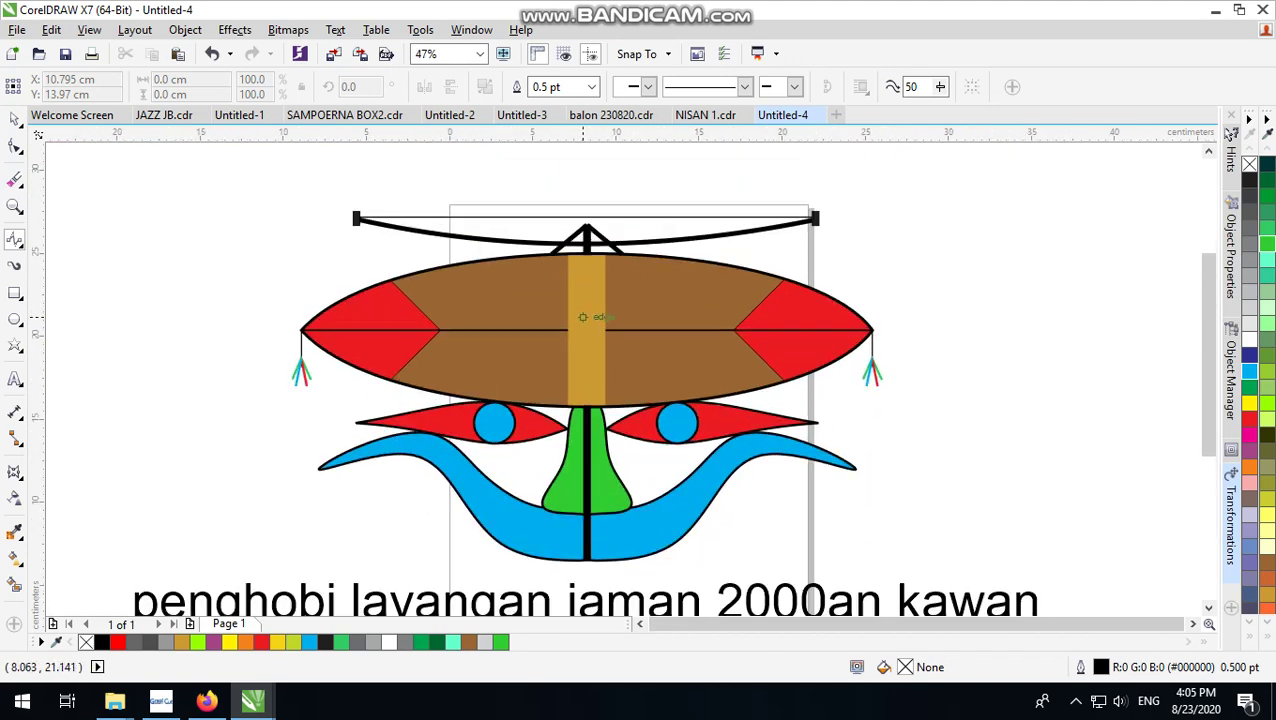
{"action": "scroll", "coordinate": [630, 397], "scroll_direction": "down", "scroll_amount": 1}
{"action": "scroll", "coordinate": [630, 397], "scroll_direction": "up", "scroll_amount": 1}
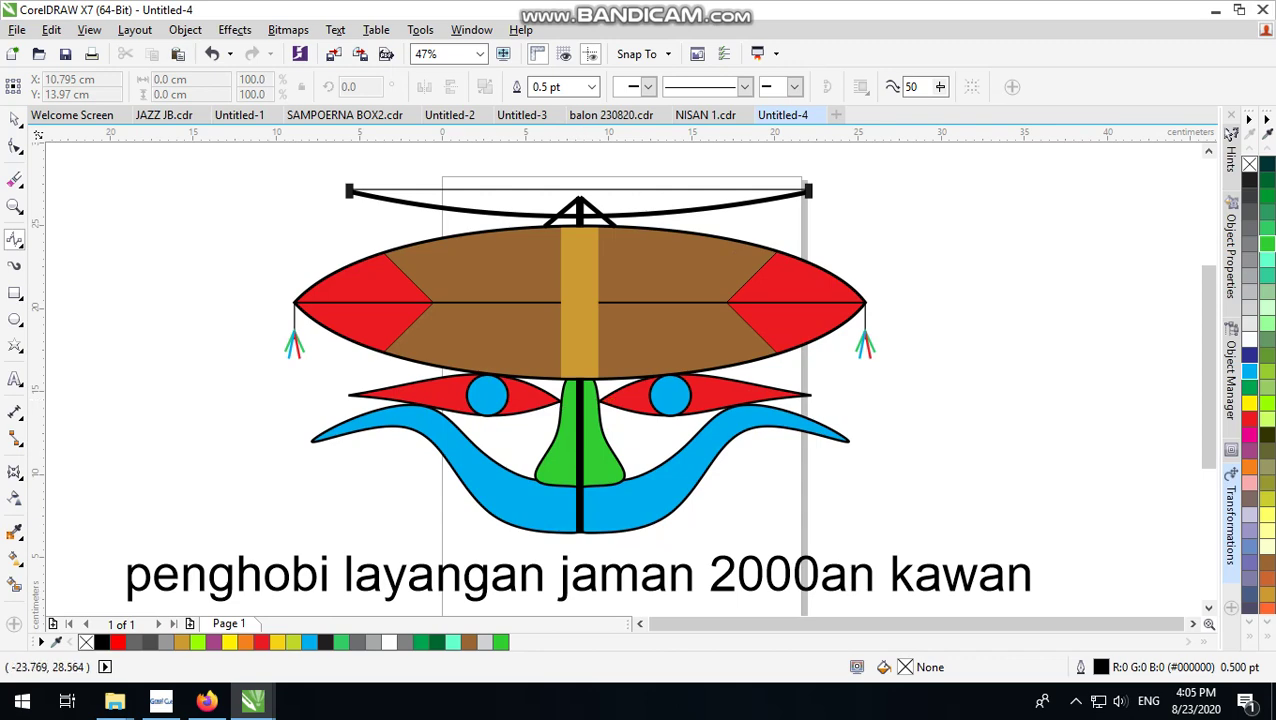
{"action": "left_click", "coordinate": [13, 119]}
{"action": "left_click", "coordinate": [994, 239]}
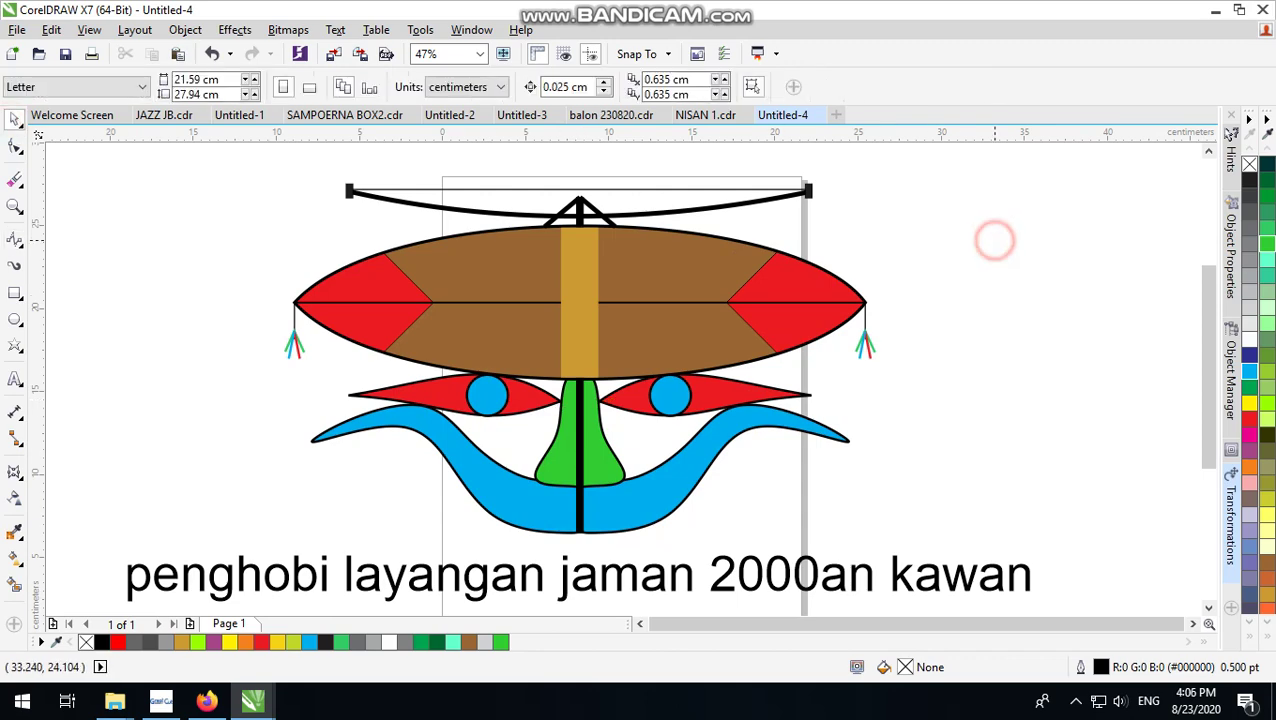
{"action": "scroll", "coordinate": [900, 254], "scroll_direction": "down", "scroll_amount": 1}
{"action": "scroll", "coordinate": [797, 262], "scroll_direction": "up", "scroll_amount": 1}
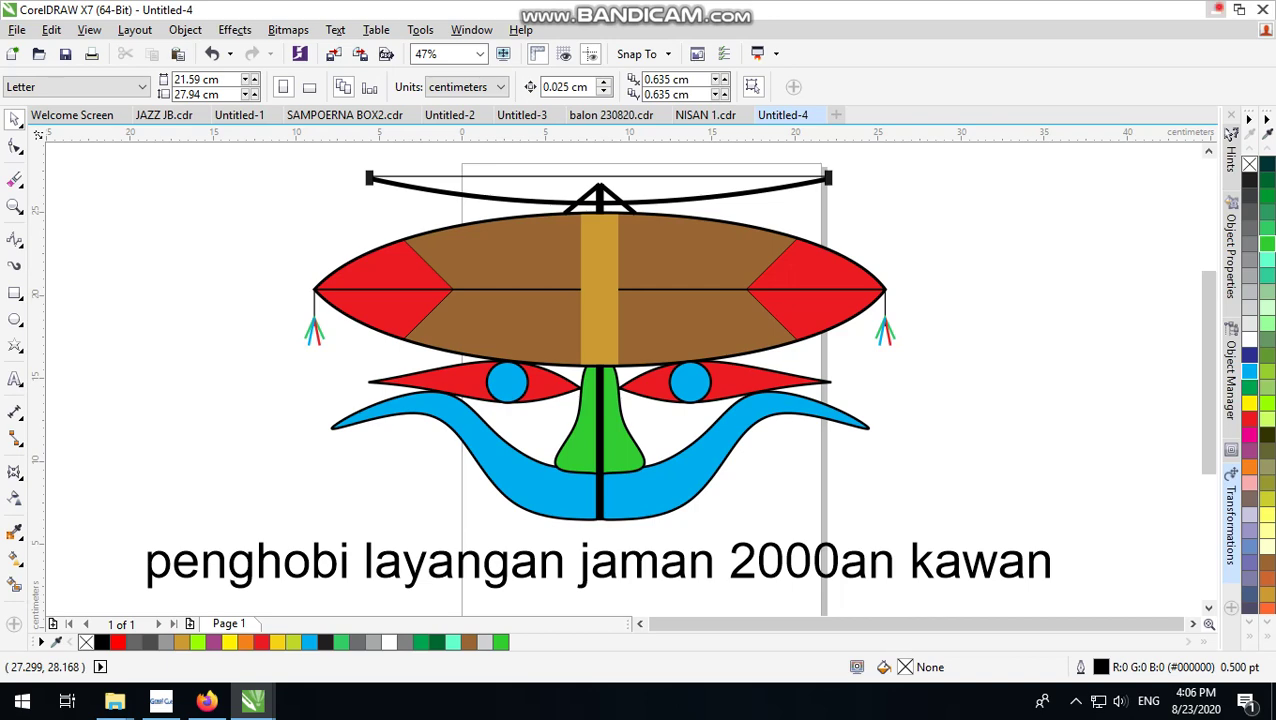
{"action": "left_click", "coordinate": [1216, 10]}
{"action": "left_click", "coordinate": [252, 701]}
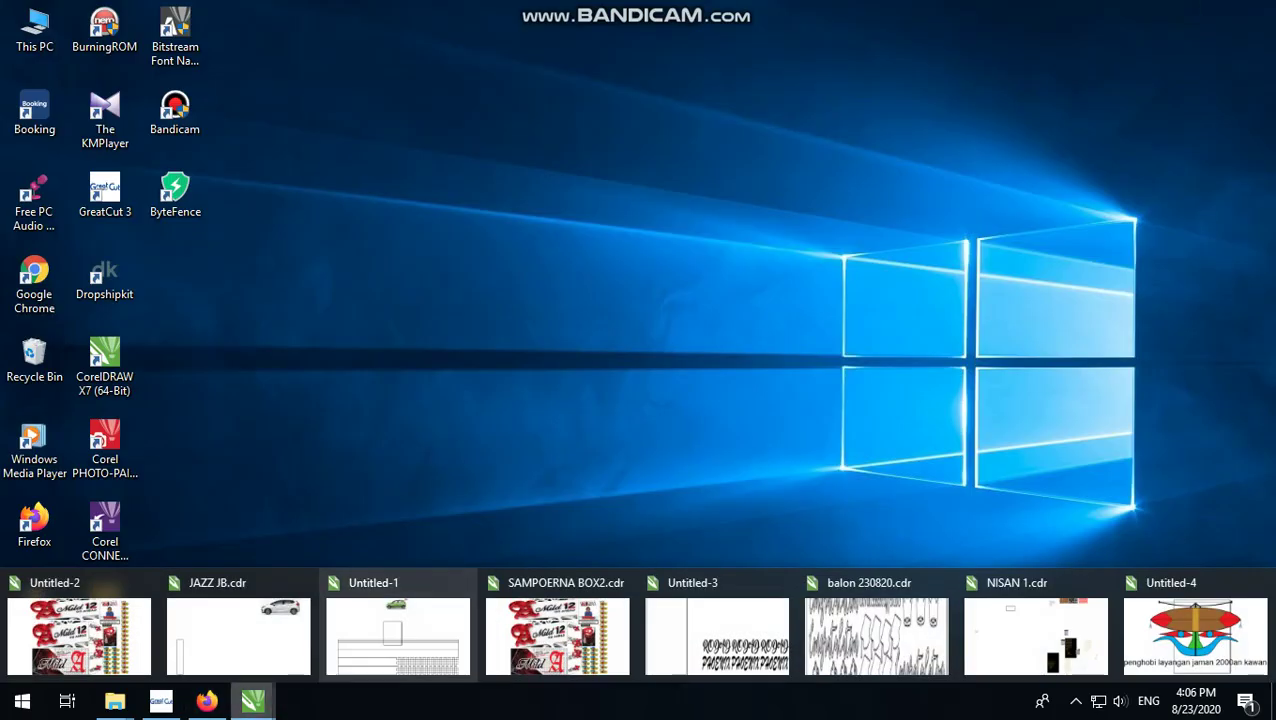
{"action": "left_click", "coordinate": [1195, 630]}
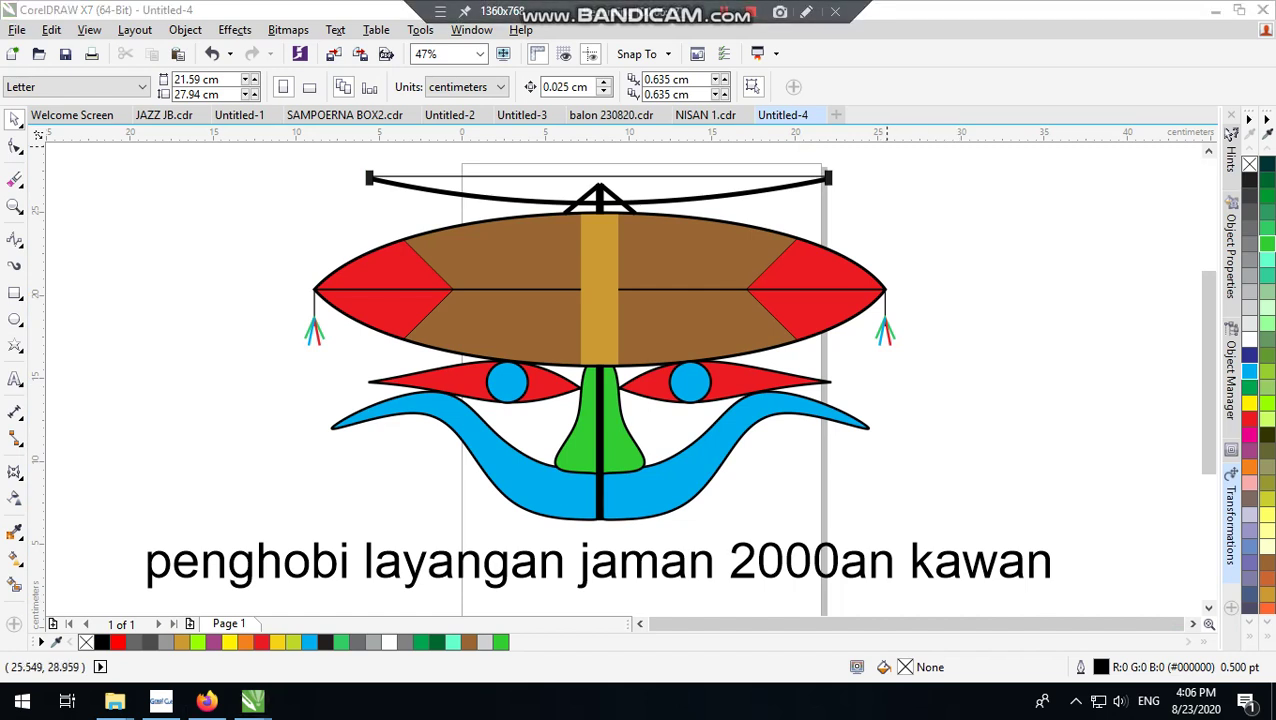
{"action": "left_click", "coordinate": [1092, 433]}
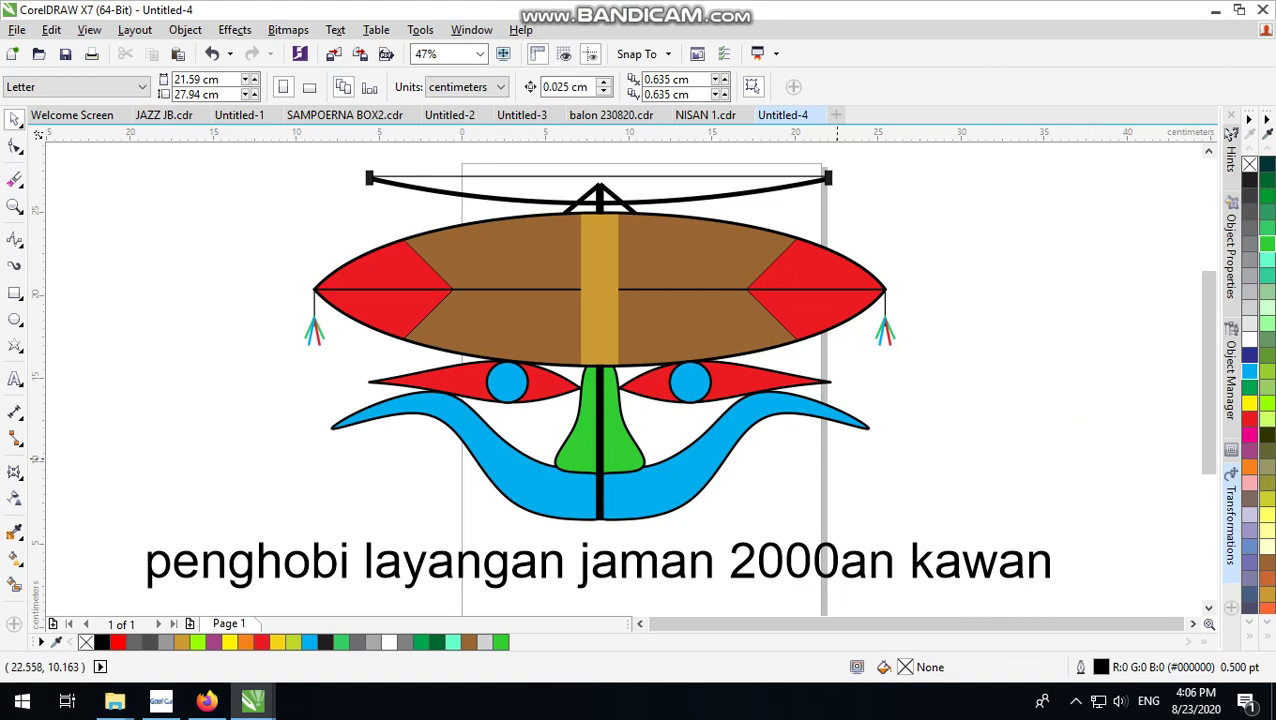
Step: Draw a small closed crescent-like B-spline shape in the gap between the left red wing, the green piece and the cyan tail
{"action": "scroll", "coordinate": [652, 448], "scroll_direction": "up", "scroll_amount": 1}
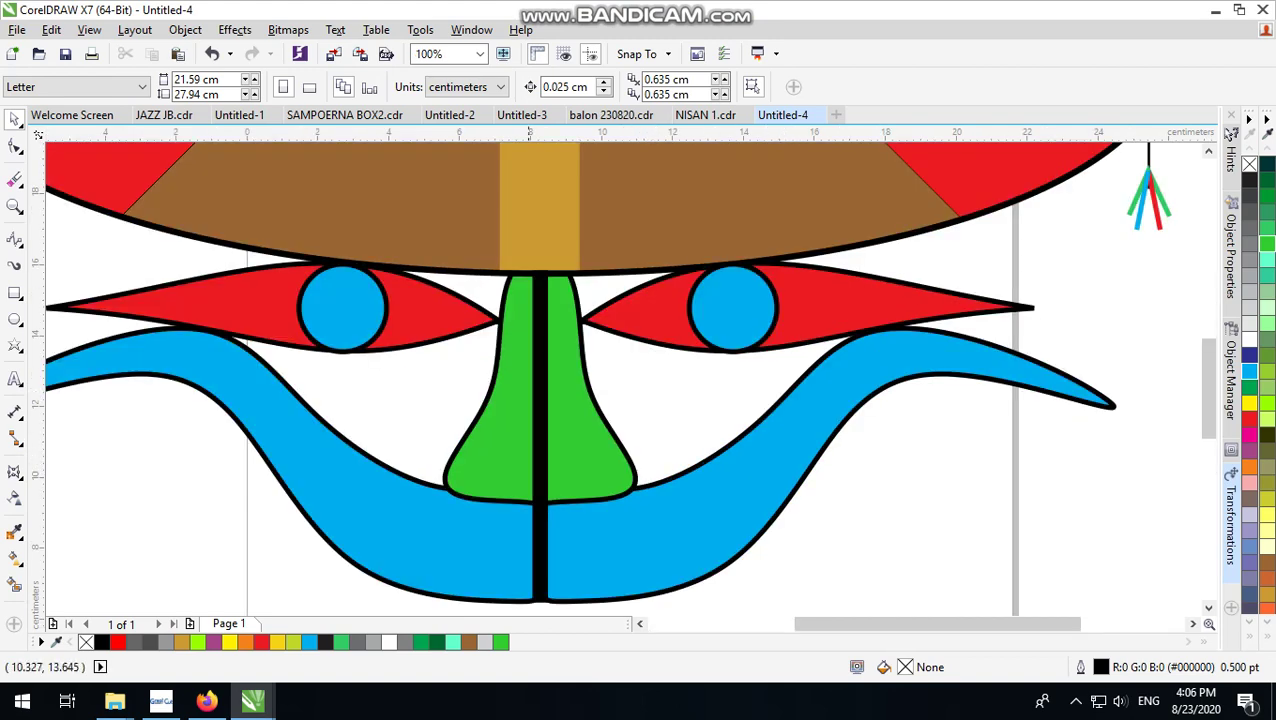
{"action": "left_click", "coordinate": [14, 238]}
{"action": "scroll", "coordinate": [435, 418], "scroll_direction": "up", "scroll_amount": 1}
{"action": "scroll", "coordinate": [435, 418], "scroll_direction": "down", "scroll_amount": 1}
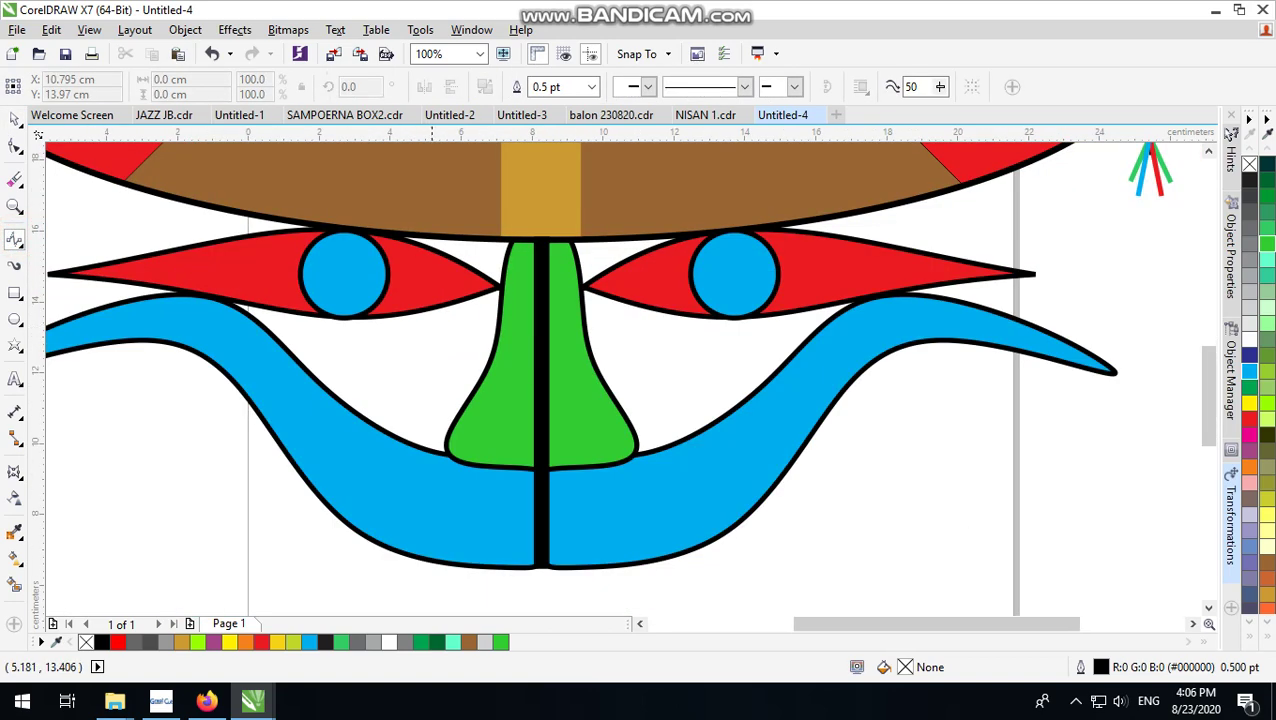
{"action": "left_click", "coordinate": [424, 310]}
{"action": "left_click", "coordinate": [398, 345]}
{"action": "left_click", "coordinate": [401, 376]}
{"action": "left_click", "coordinate": [421, 410]}
{"action": "left_click", "coordinate": [424, 430]}
{"action": "left_click", "coordinate": [424, 387]}
{"action": "left_click", "coordinate": [420, 359]}
{"action": "left_click", "coordinate": [430, 344]}
{"action": "left_click", "coordinate": [446, 334]}
{"action": "left_click", "coordinate": [455, 326]}
{"action": "left_click", "coordinate": [462, 311]}
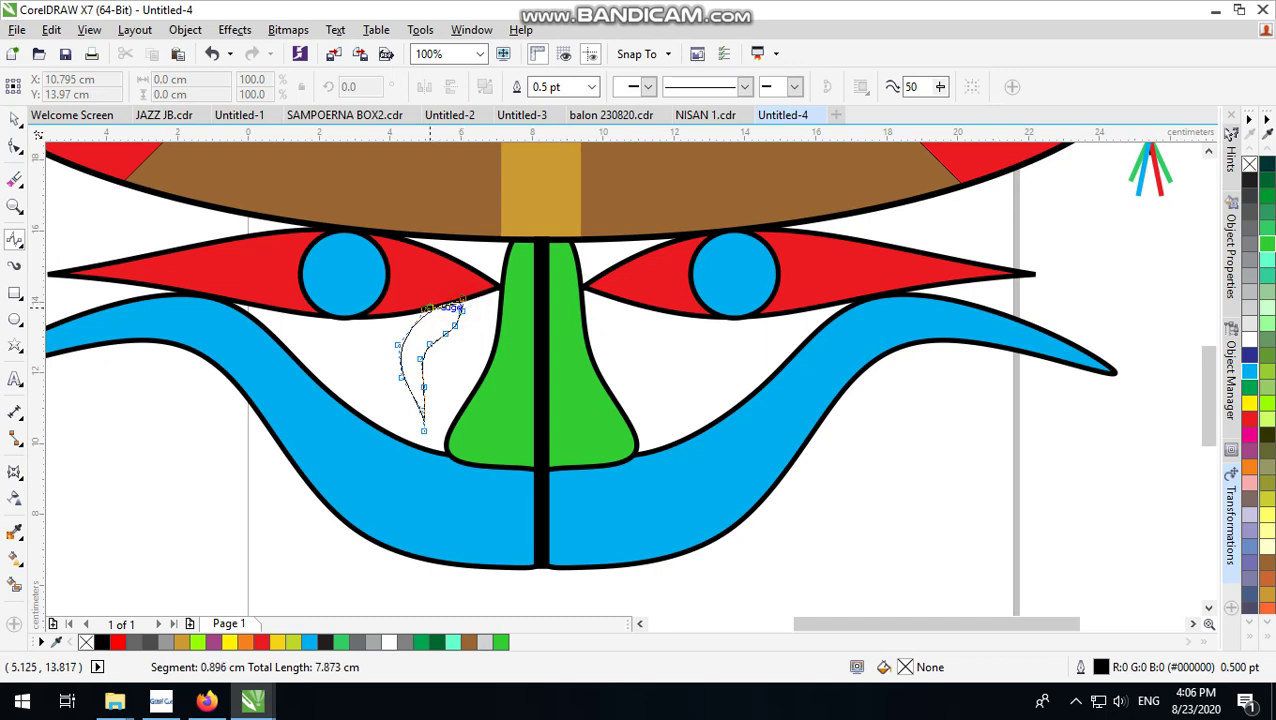
{"action": "double_click", "coordinate": [450, 303]}
Step: Enlarge the crescent shape to about 2.3 by 4.6 cm beside the green piece and mirror a copy to the right side of the spar
{"action": "left_click", "coordinate": [14, 119]}
{"action": "left_click_drag", "start_coordinate": [467, 428], "coordinate": [476, 443]}
{"action": "left_click_drag", "start_coordinate": [441, 329], "coordinate": [495, 284]}
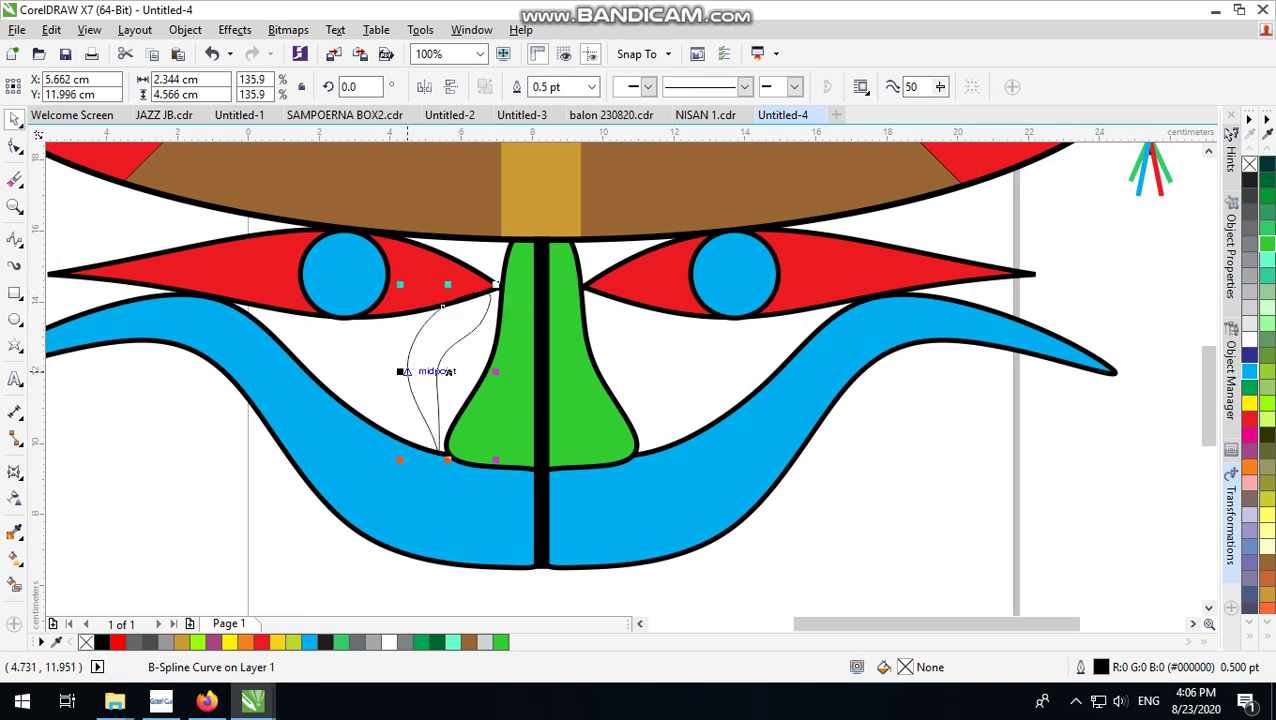
{"action": "left_click_drag", "start_coordinate": [407, 366], "coordinate": [658, 359]}
{"action": "left_click", "coordinate": [424, 86]}
Step: Fill both crescent shapes with green and set their outline width to 4.0 pt
{"action": "left_click", "coordinate": [441, 340], "text": "shift"}
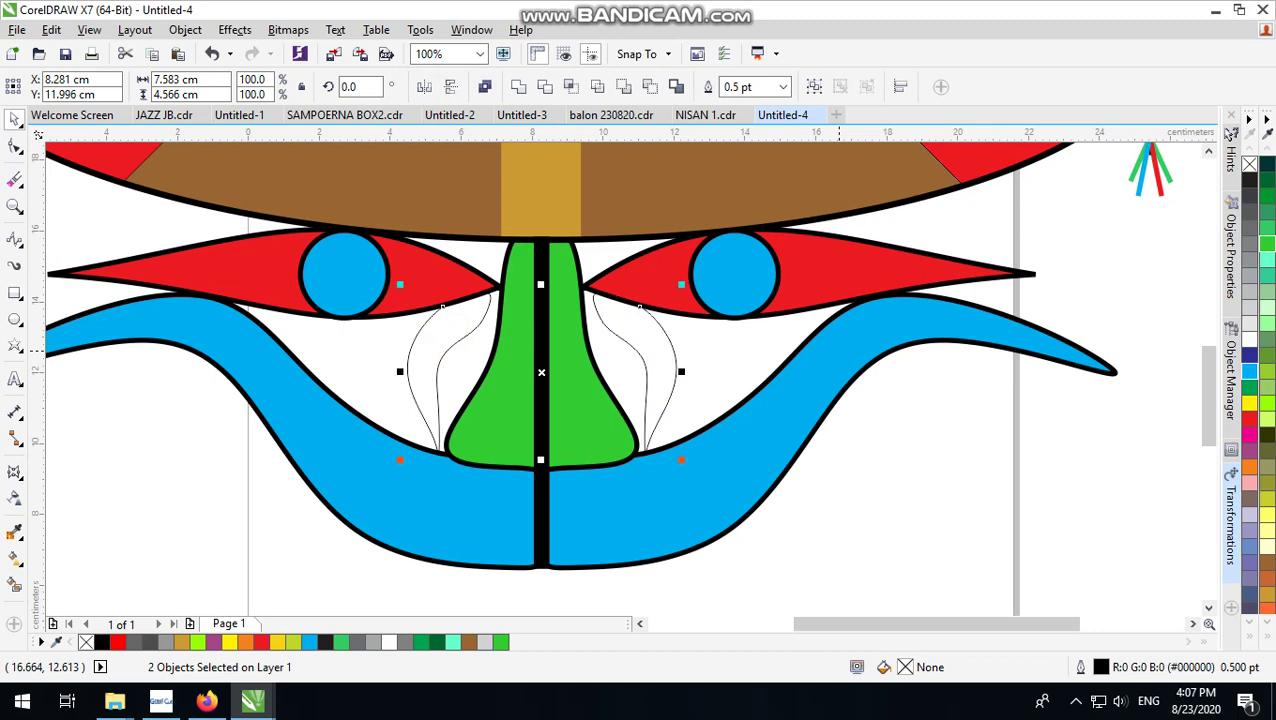
{"action": "scroll", "coordinate": [750, 487], "scroll_direction": "down", "scroll_amount": 1}
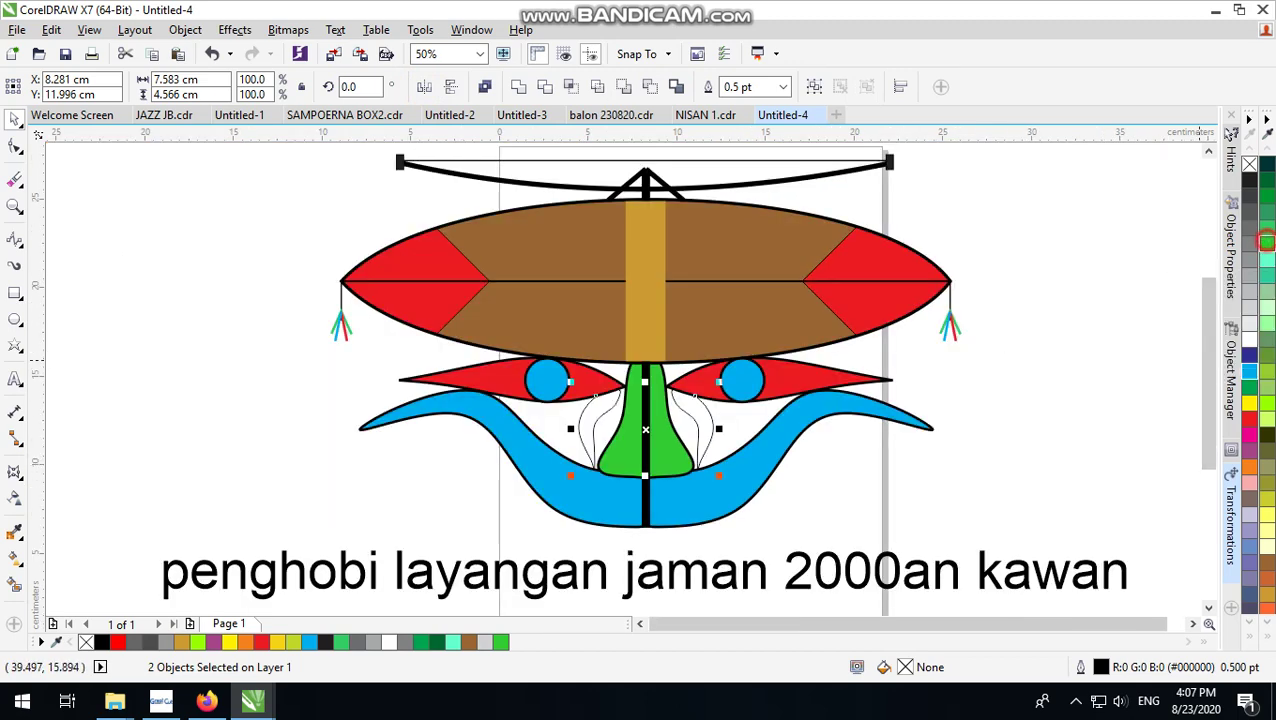
{"action": "left_click", "coordinate": [1266, 242]}
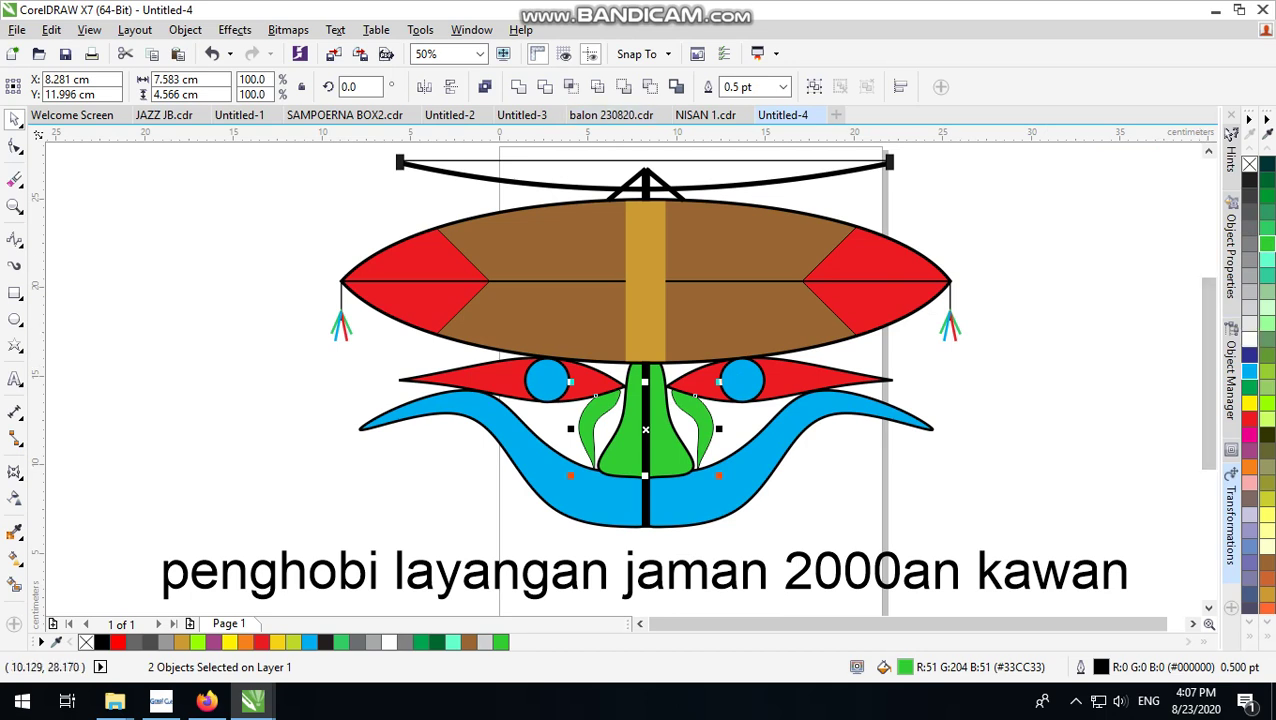
{"action": "left_click", "coordinate": [783, 87]}
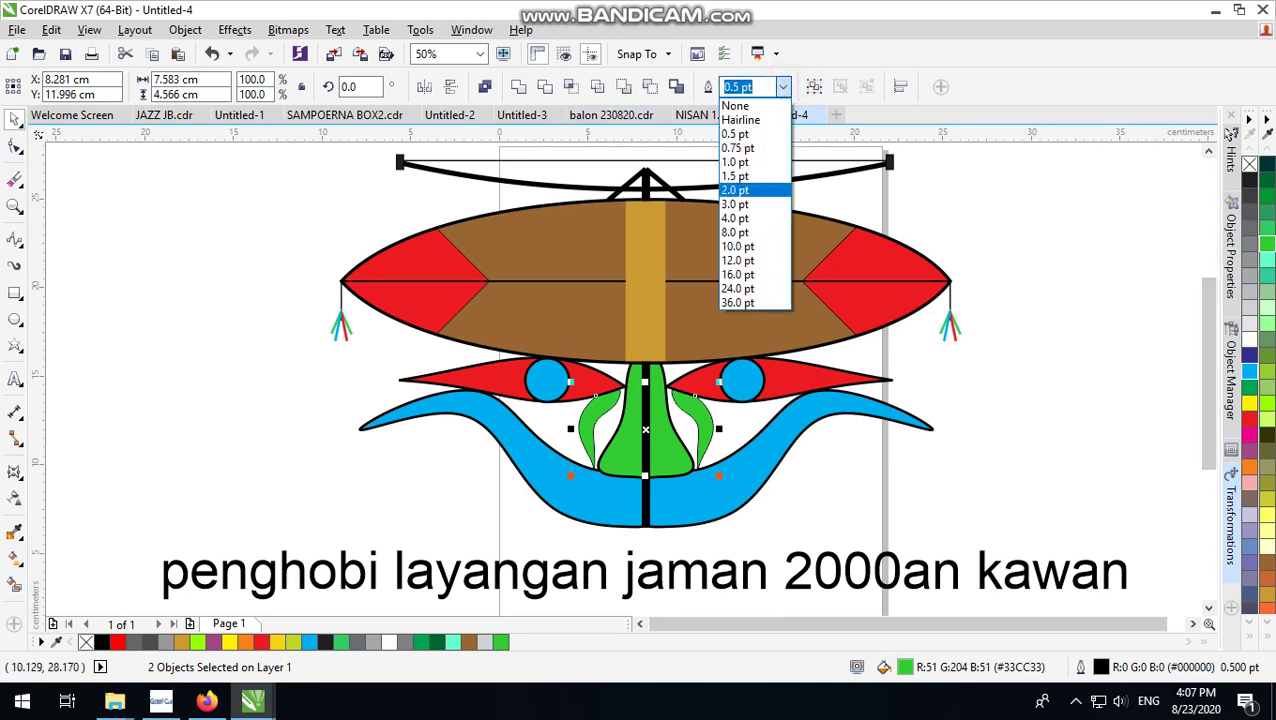
{"action": "left_click", "coordinate": [769, 217]}
{"action": "left_click", "coordinate": [1048, 313]}
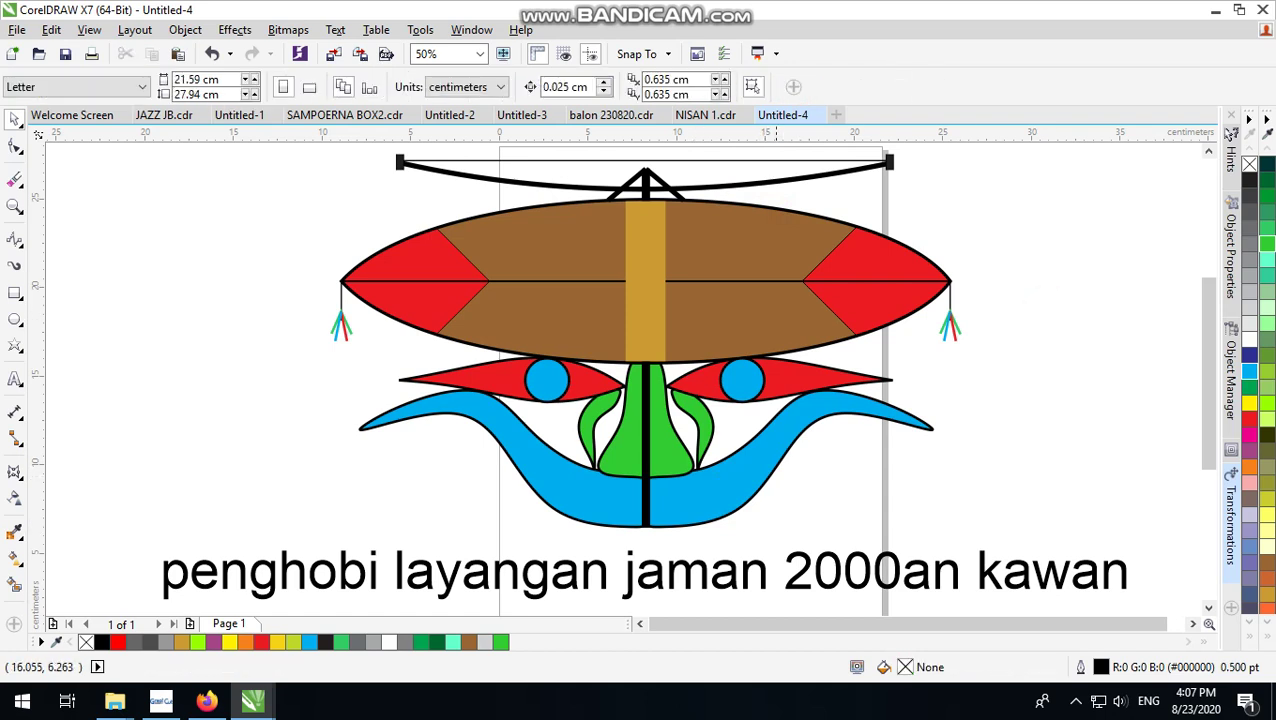
Step: Reduce the height of both crescent shapes to about 4.46 cm so their upper ends clear the red wings
{"action": "left_click_drag", "start_coordinate": [797, 516], "coordinate": [549, 402]}
{"action": "scroll", "coordinate": [650, 383], "scroll_direction": "up", "scroll_amount": 1}
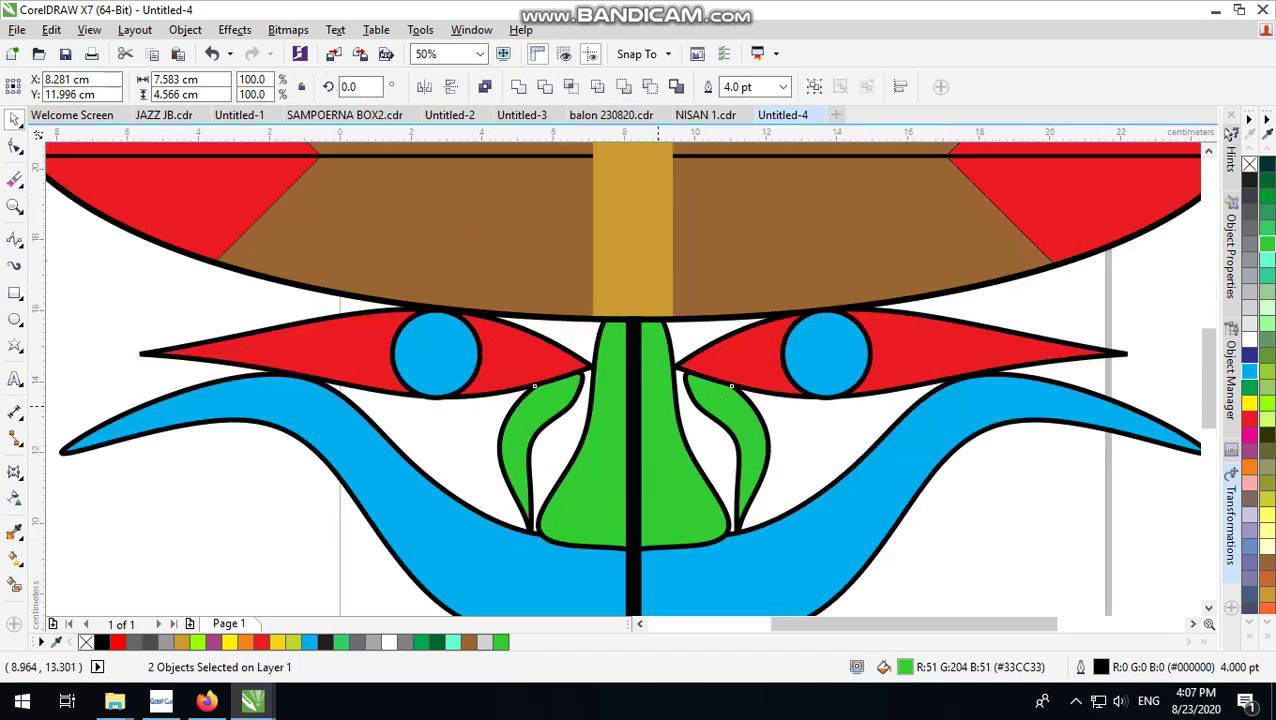
{"action": "left_click_drag", "start_coordinate": [635, 365], "coordinate": [637, 368]}
{"action": "left_click", "coordinate": [1016, 530]}
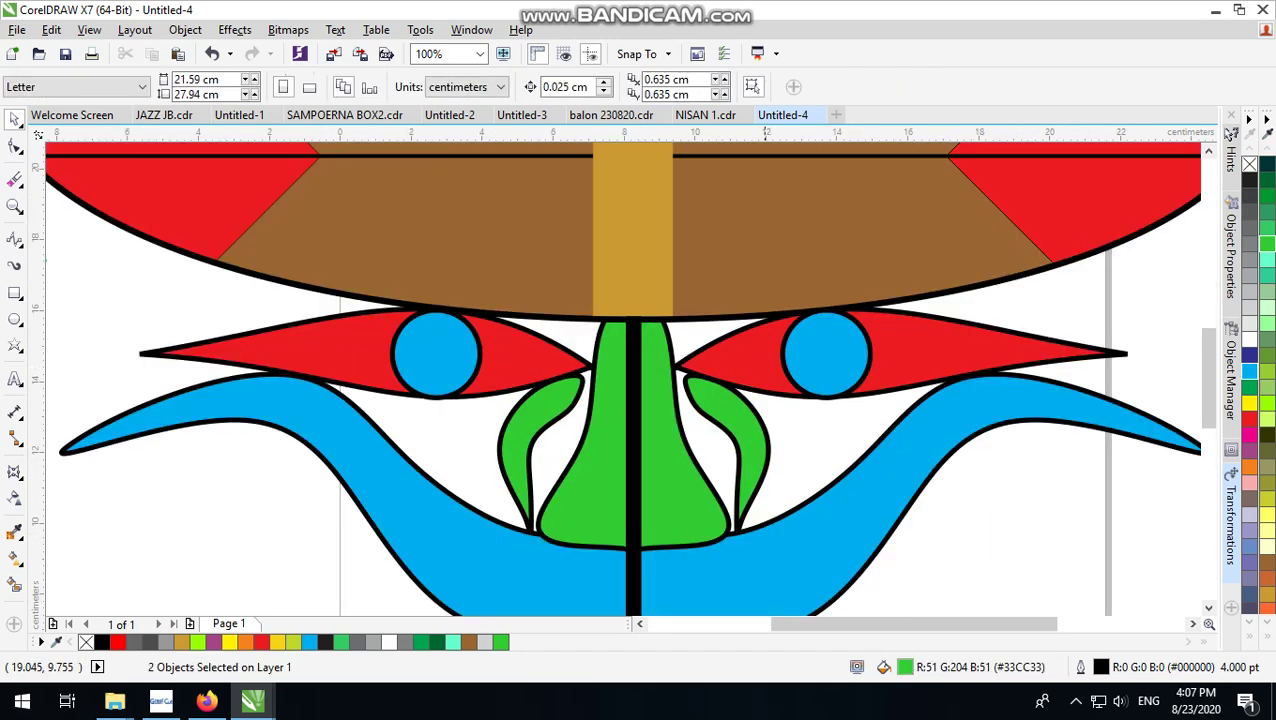
Step: Recolour both crescent shapes beside the green piece with dark blue
{"action": "scroll", "coordinate": [756, 462], "scroll_direction": "down", "scroll_amount": 1}
{"action": "scroll", "coordinate": [619, 410], "scroll_direction": "down", "scroll_amount": 1}
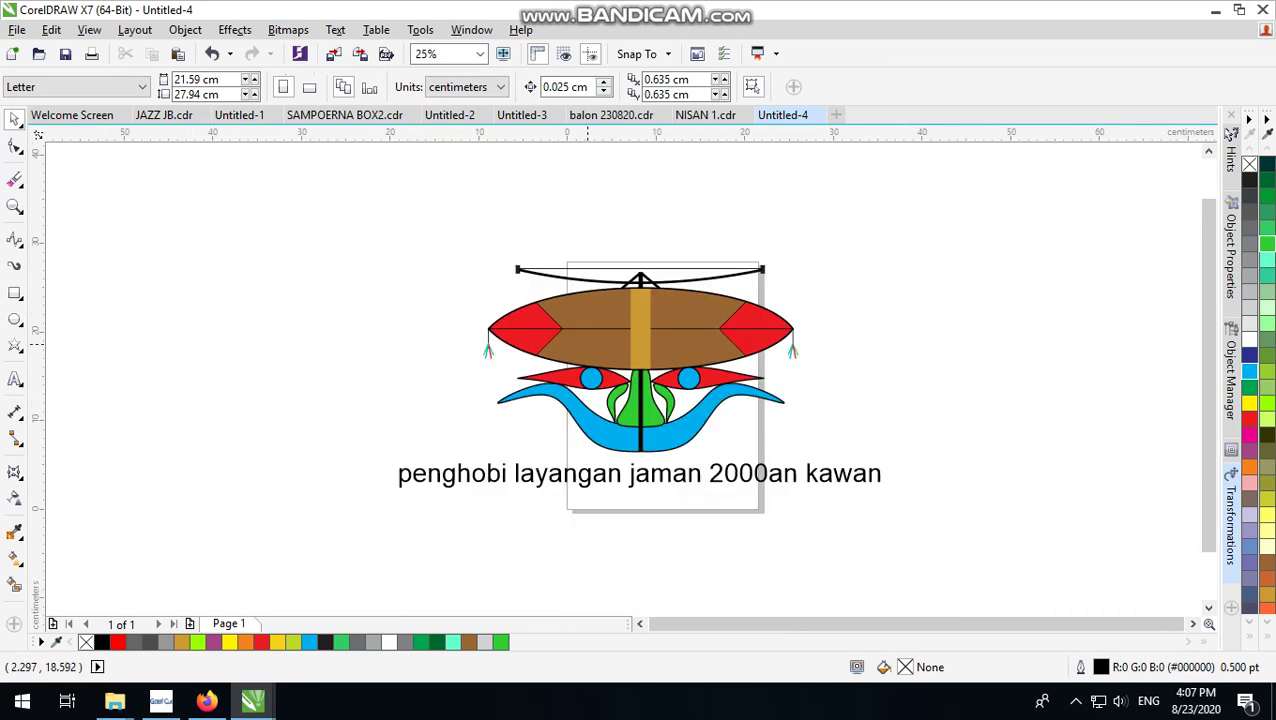
{"action": "scroll", "coordinate": [640, 440], "scroll_direction": "up", "scroll_amount": 2}
{"action": "scroll", "coordinate": [682, 478], "scroll_direction": "down", "scroll_amount": 2}
{"action": "scroll", "coordinate": [683, 475], "scroll_direction": "up", "scroll_amount": 1}
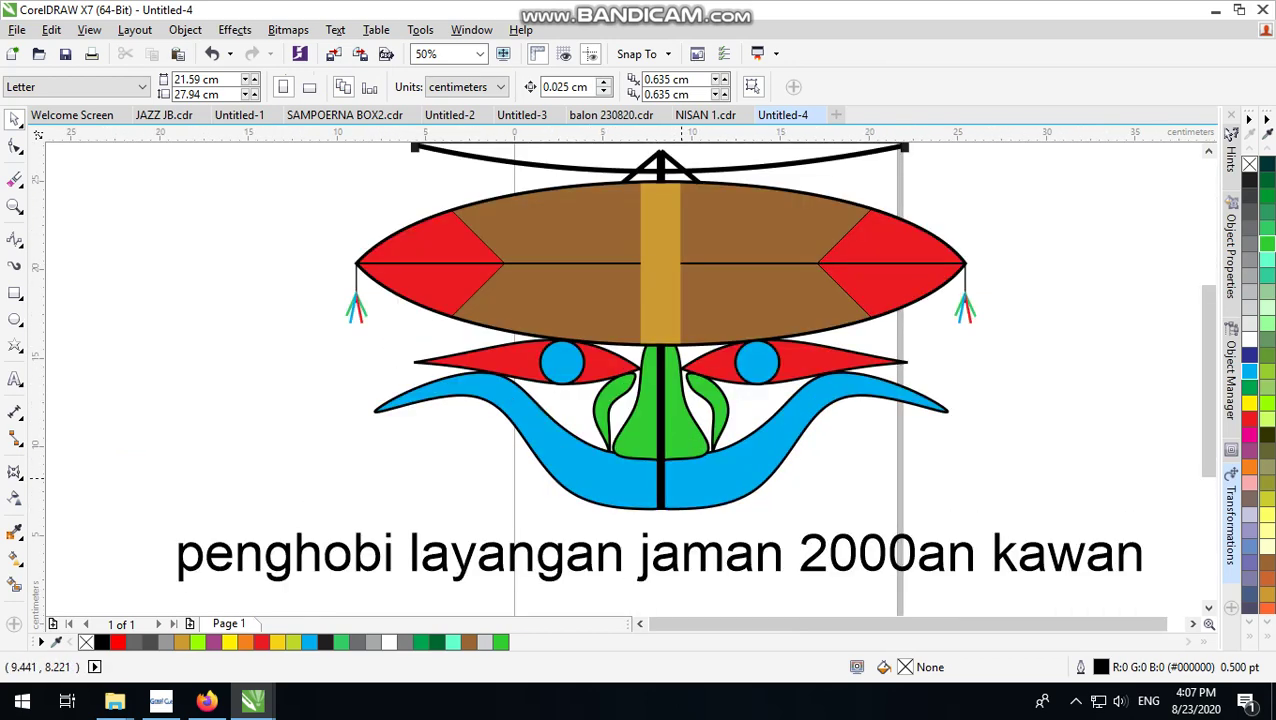
{"action": "left_click", "coordinate": [722, 410]}
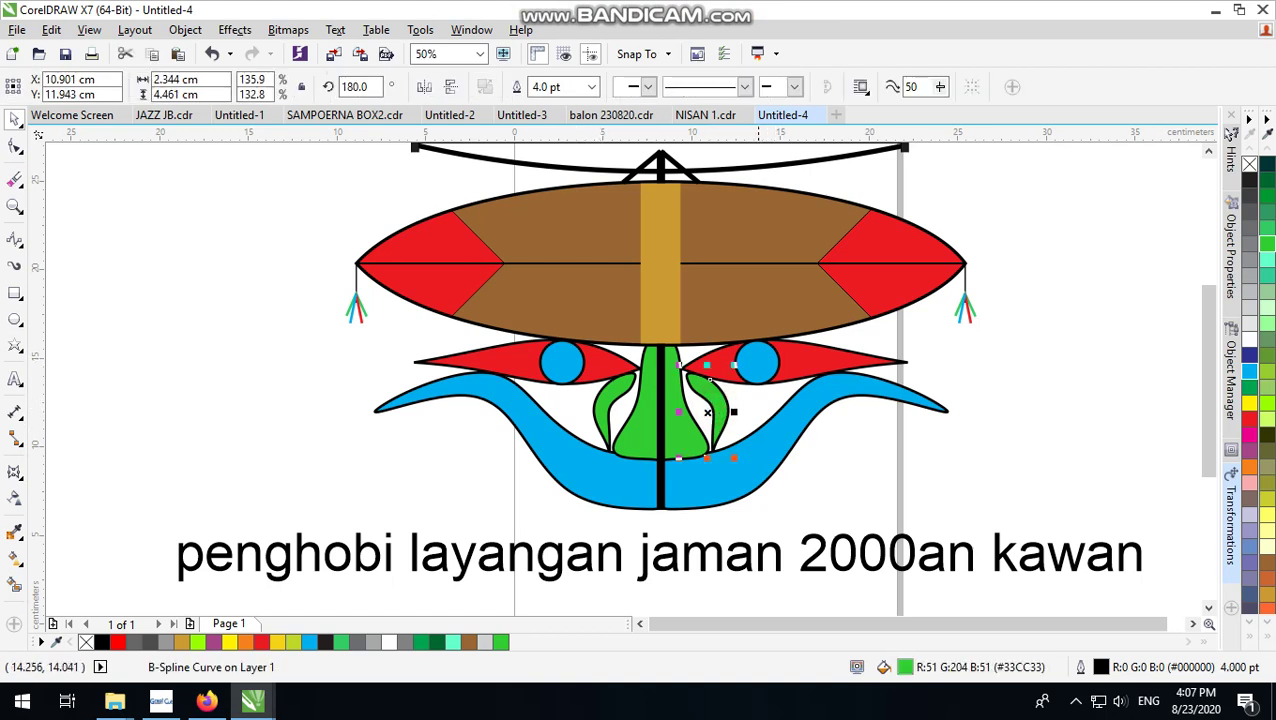
{"action": "left_click", "coordinate": [612, 405], "text": "shift"}
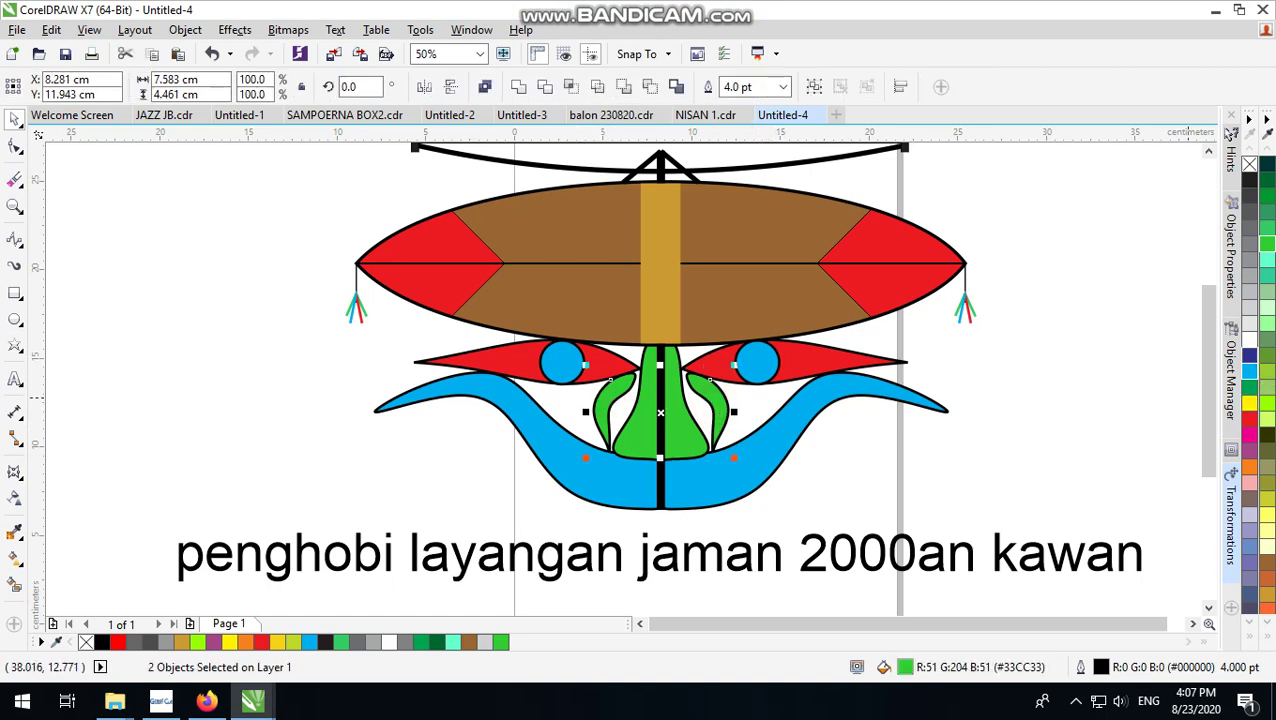
{"action": "left_click", "coordinate": [1250, 354]}
{"action": "left_click", "coordinate": [1091, 370]}
Step: Fill both circles on the red wings with dark blue
{"action": "left_click", "coordinate": [757, 362]}
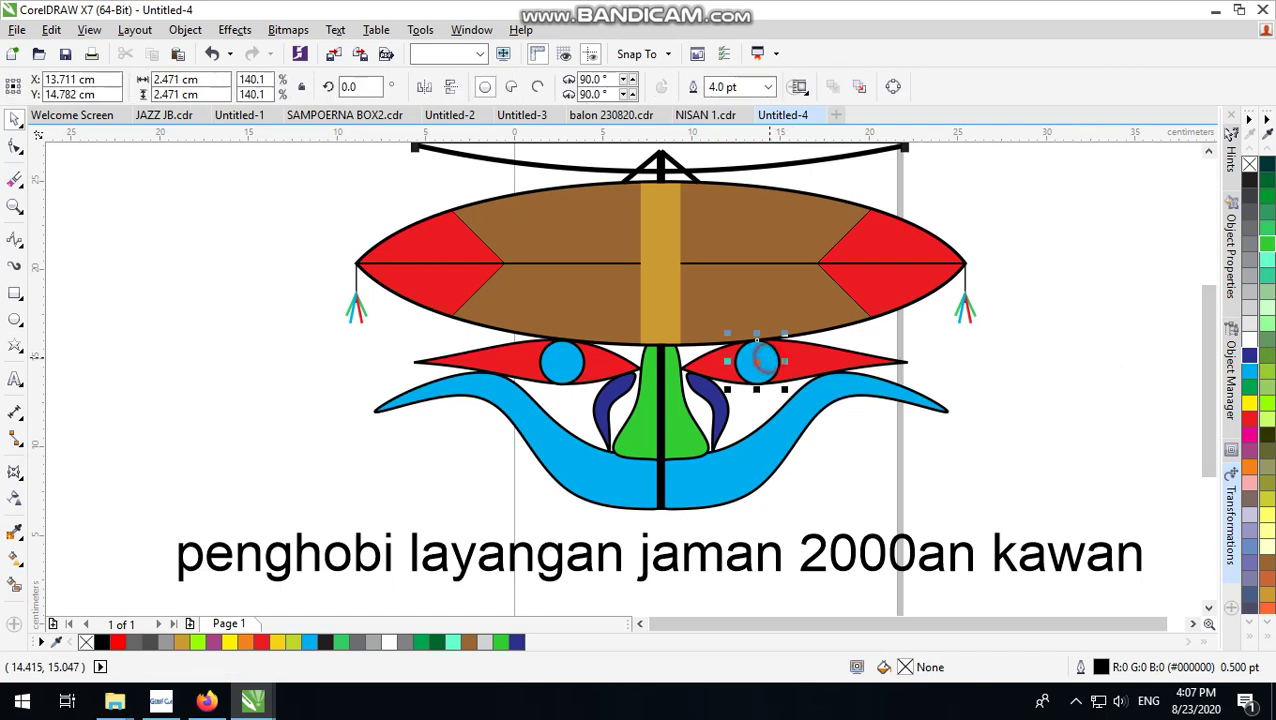
{"action": "left_click", "coordinate": [561, 362], "text": "shift"}
{"action": "left_click", "coordinate": [1250, 354]}
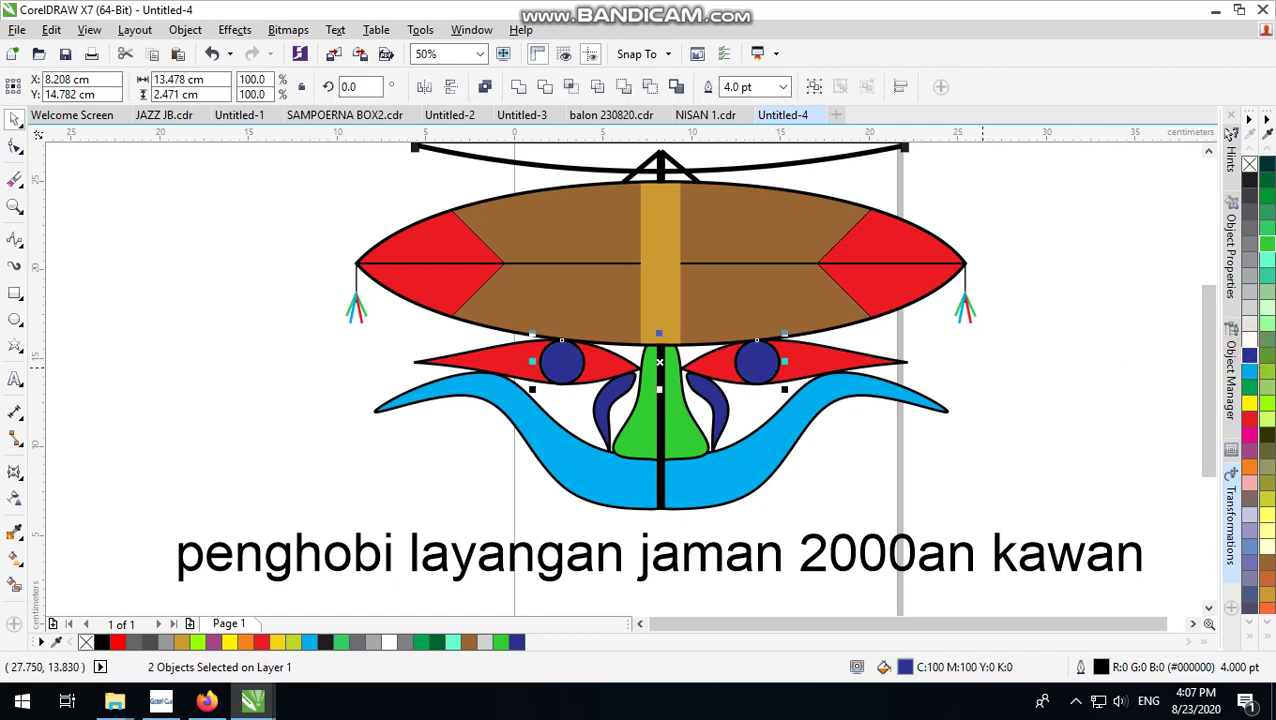
{"action": "left_click", "coordinate": [976, 358]}
Step: Fill both circles on the red wings with black
{"action": "left_click", "coordinate": [757, 362]}
{"action": "left_click", "coordinate": [583, 362], "text": "shift"}
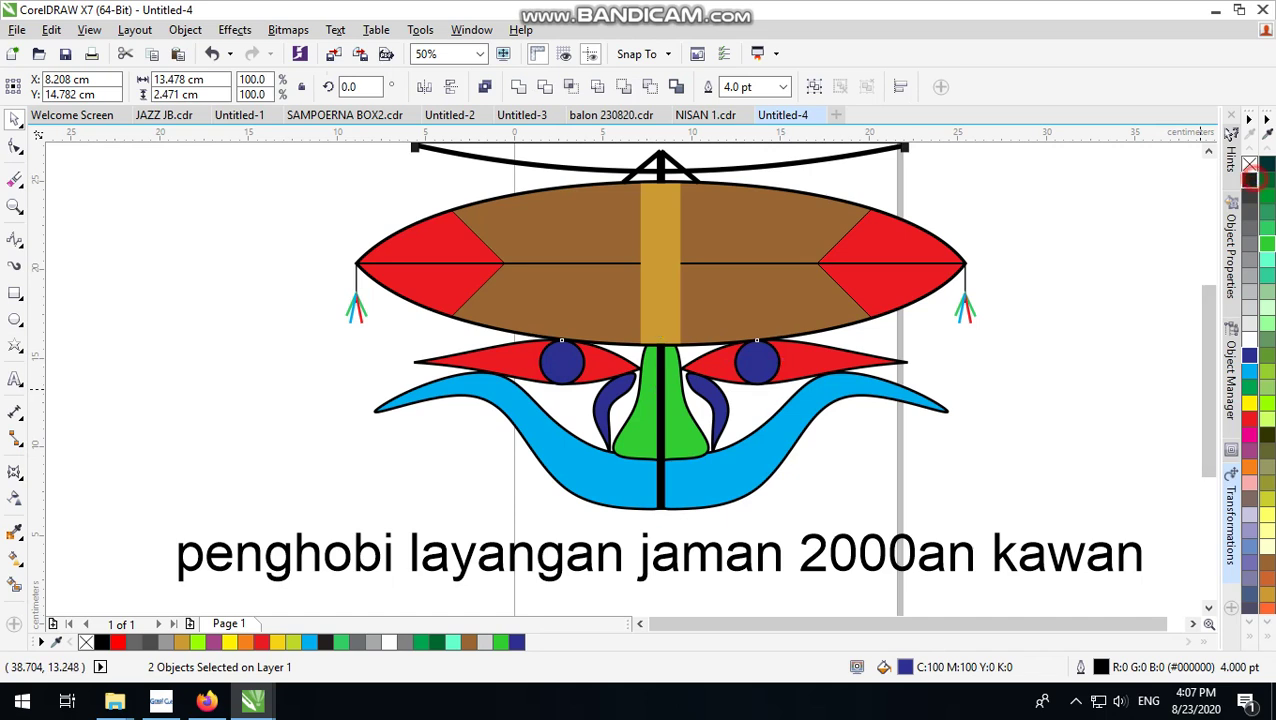
{"action": "left_click", "coordinate": [1250, 179]}
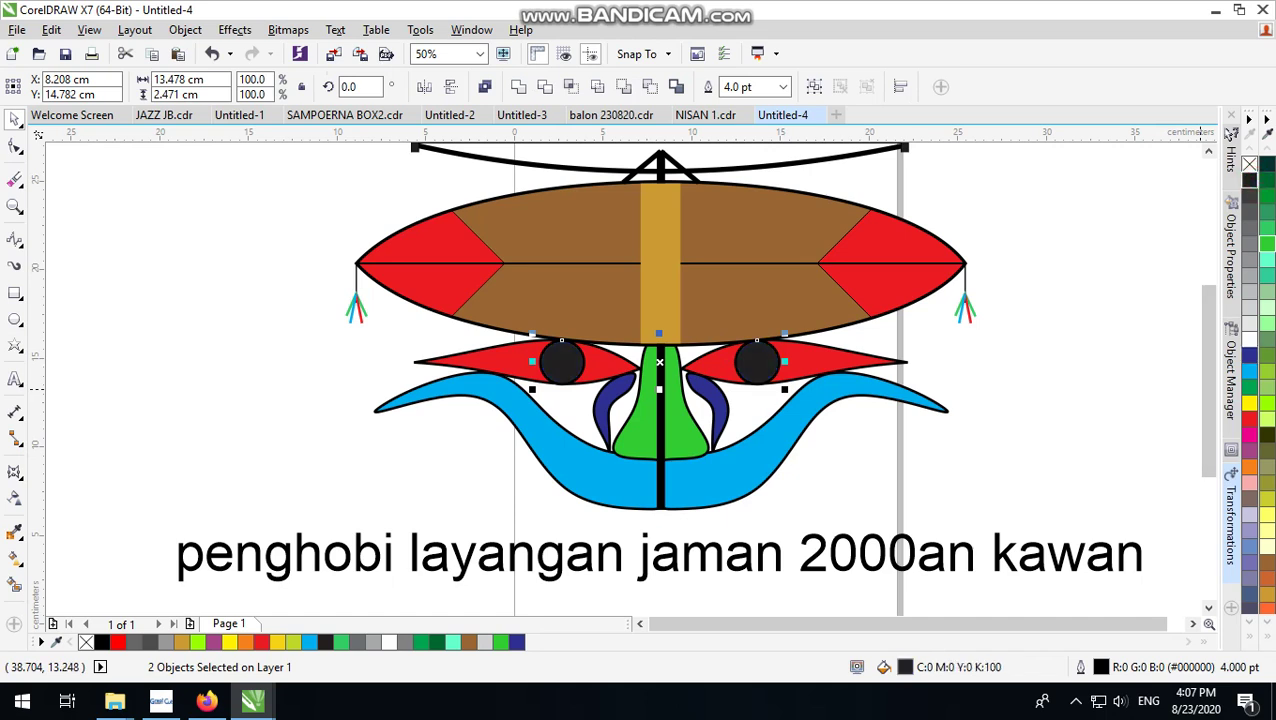
{"action": "left_click", "coordinate": [1028, 370]}
Step: Thicken the left arm of the cyan wavy shape by moving two control points on its underside downward and outward
{"action": "scroll", "coordinate": [863, 484], "scroll_direction": "down", "scroll_amount": 1}
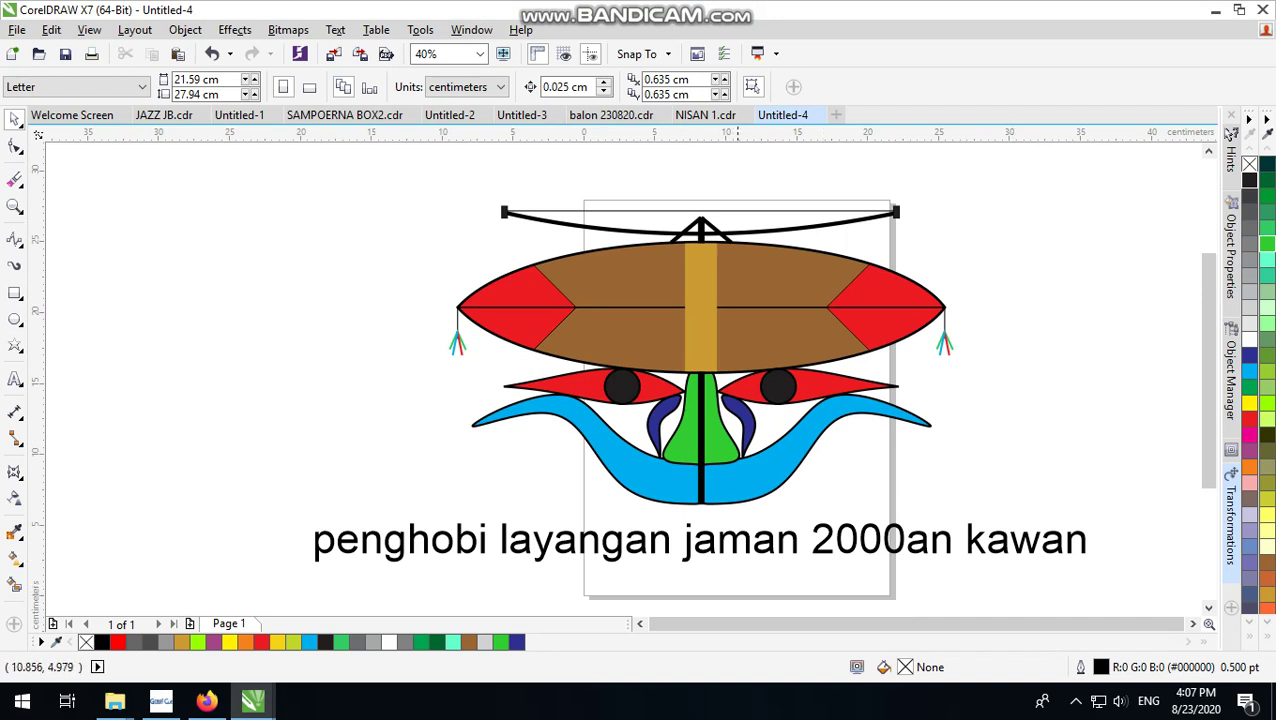
{"action": "left_click", "coordinate": [14, 146]}
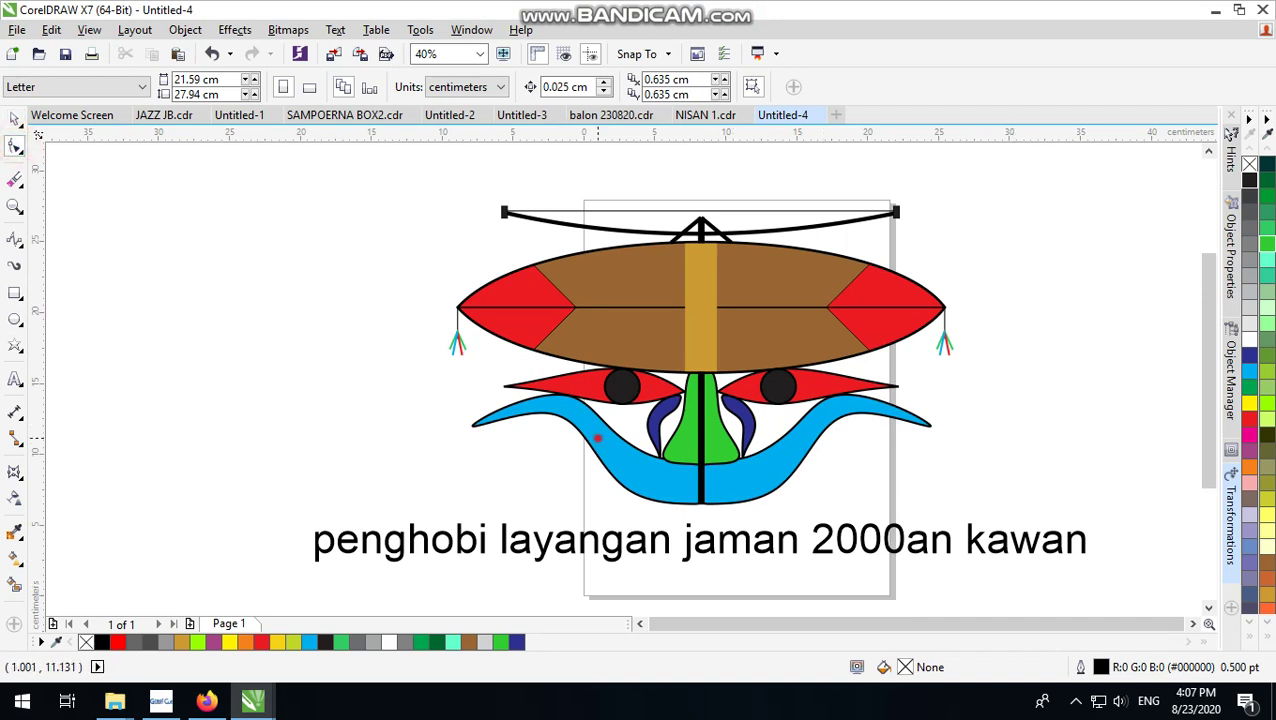
{"action": "left_click", "coordinate": [587, 439]}
{"action": "scroll", "coordinate": [575, 430], "scroll_direction": "up", "scroll_amount": 2}
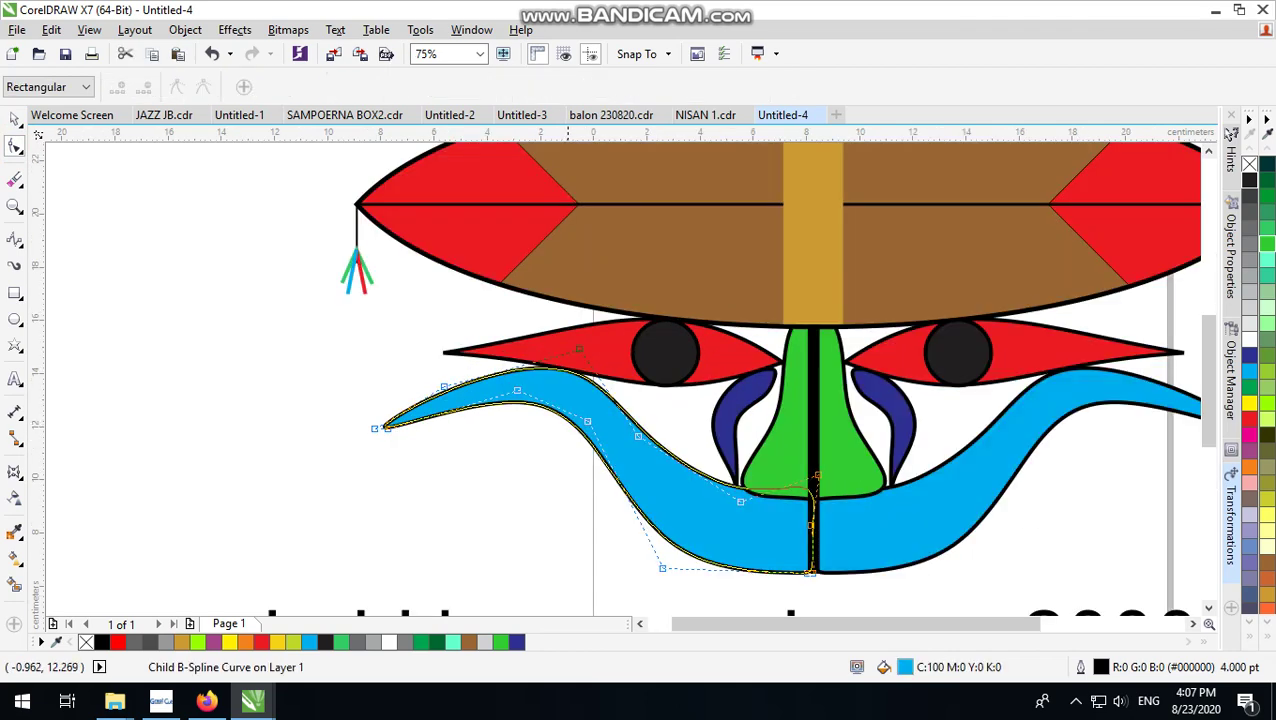
{"action": "left_click_drag", "start_coordinate": [518, 390], "coordinate": [516, 402]}
{"action": "left_click", "coordinate": [589, 417]}
{"action": "left_click_drag", "start_coordinate": [588, 421], "coordinate": [572, 437]}
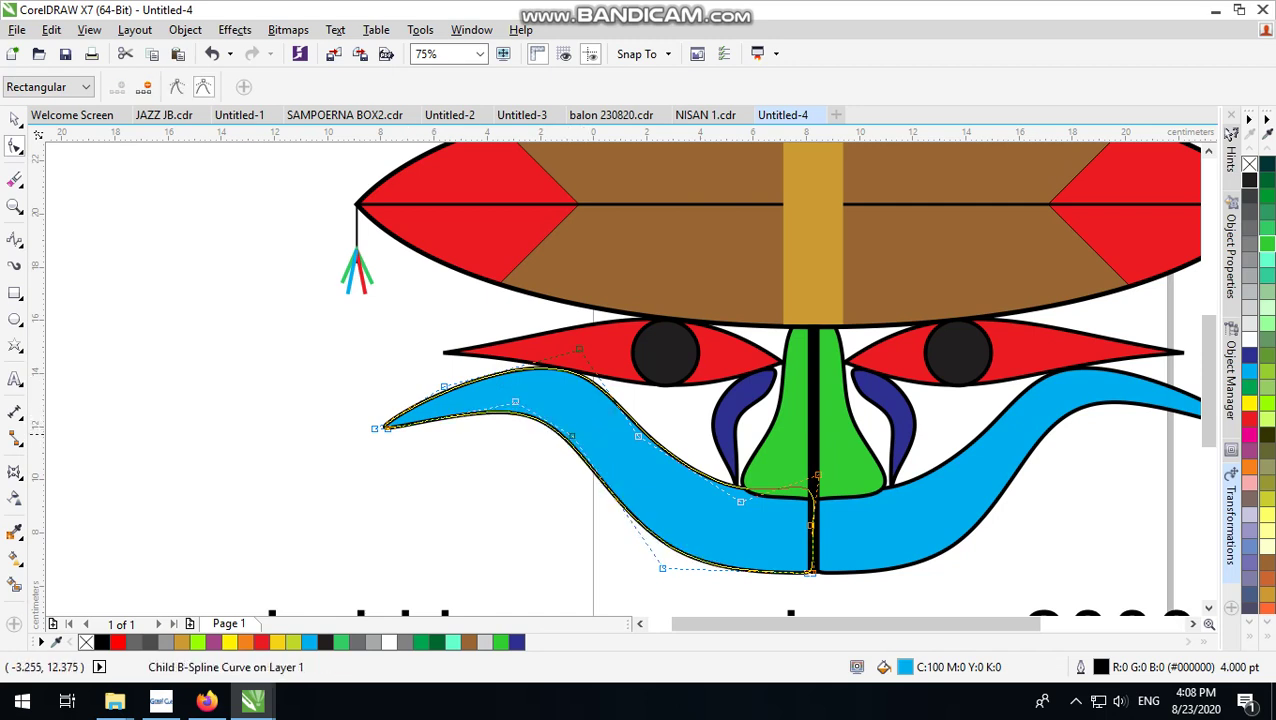
{"action": "left_click", "coordinate": [15, 119]}
{"action": "left_click", "coordinate": [142, 262]}
Step: Ungroup the cyan wavy shape and delete its right half
{"action": "left_click", "coordinate": [957, 533]}
{"action": "scroll", "coordinate": [911, 532], "scroll_direction": "down", "scroll_amount": 1}
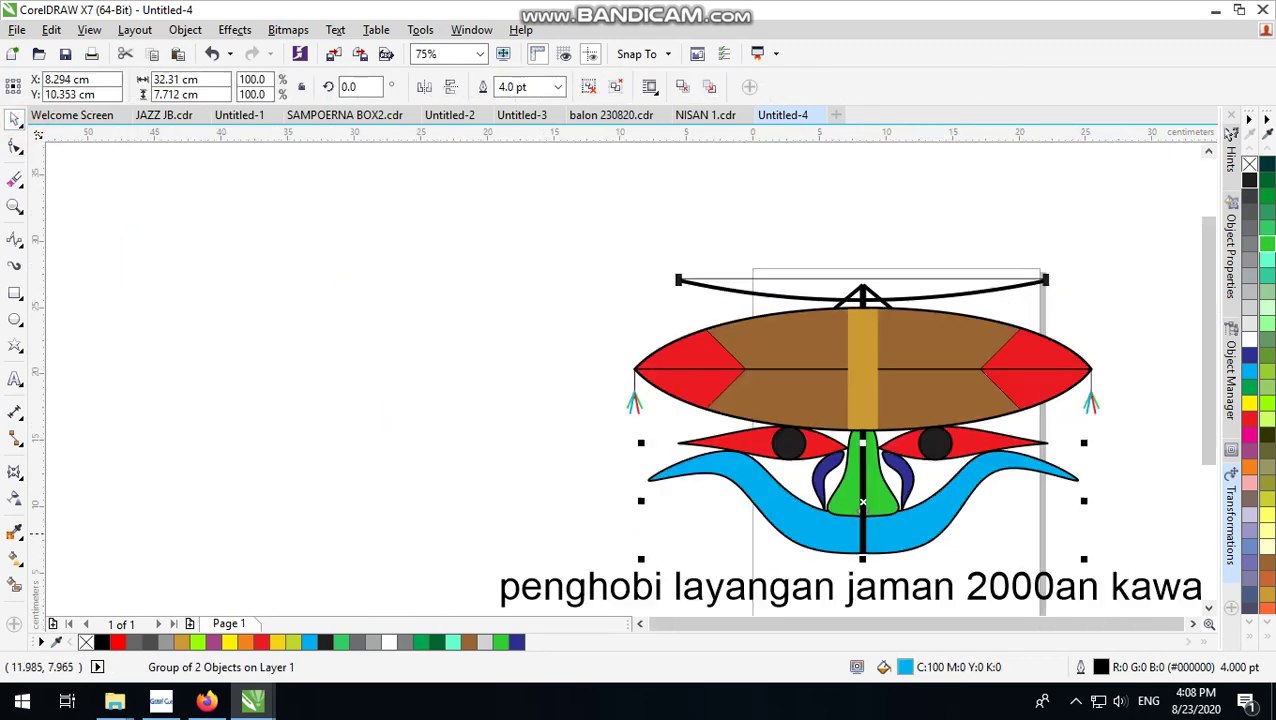
{"action": "left_click", "coordinate": [587, 88]}
{"action": "left_click", "coordinate": [530, 256]}
{"action": "left_click", "coordinate": [926, 529]}
{"action": "key", "text": "Delete"}
Step: Mirror a copy of the reshaped cyan left half to the right side of the spar and send it to the back
{"action": "left_click", "coordinate": [809, 509]}
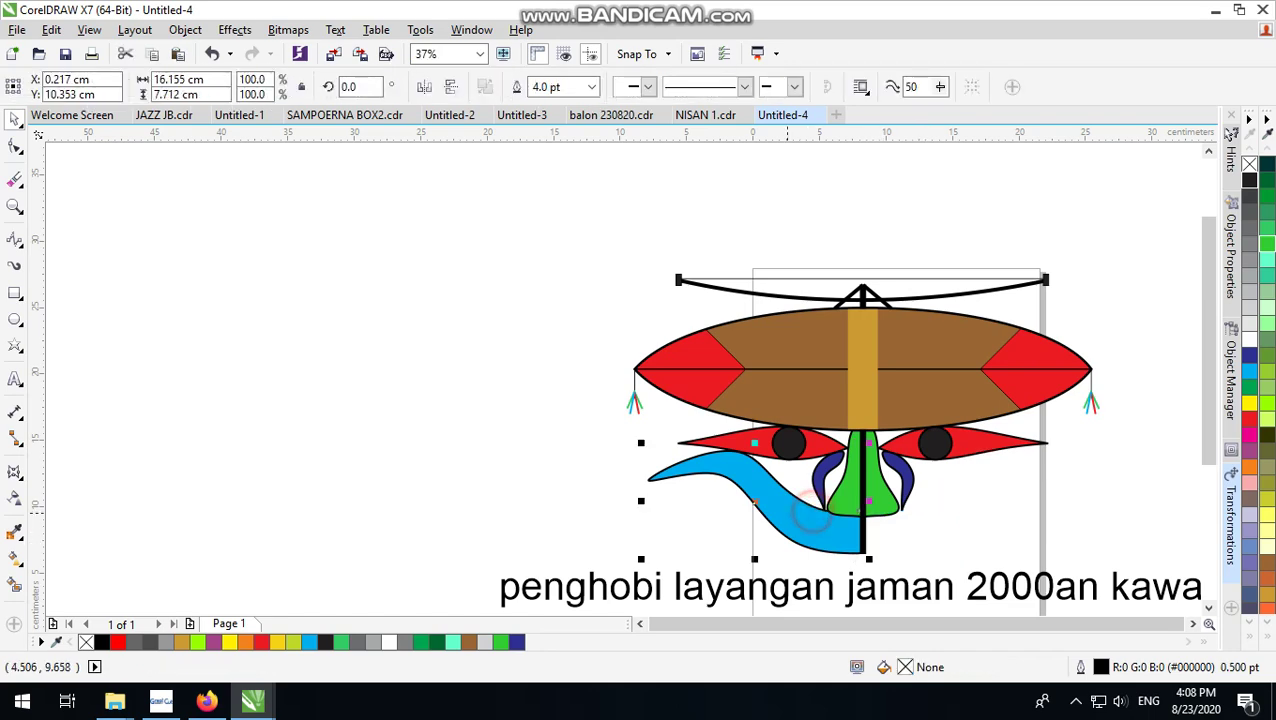
{"action": "left_click_drag", "start_coordinate": [645, 500], "coordinate": [925, 510]}
{"action": "scroll", "coordinate": [911, 517], "scroll_direction": "up", "scroll_amount": 1}
{"action": "key", "text": "shift+Page_Down"}
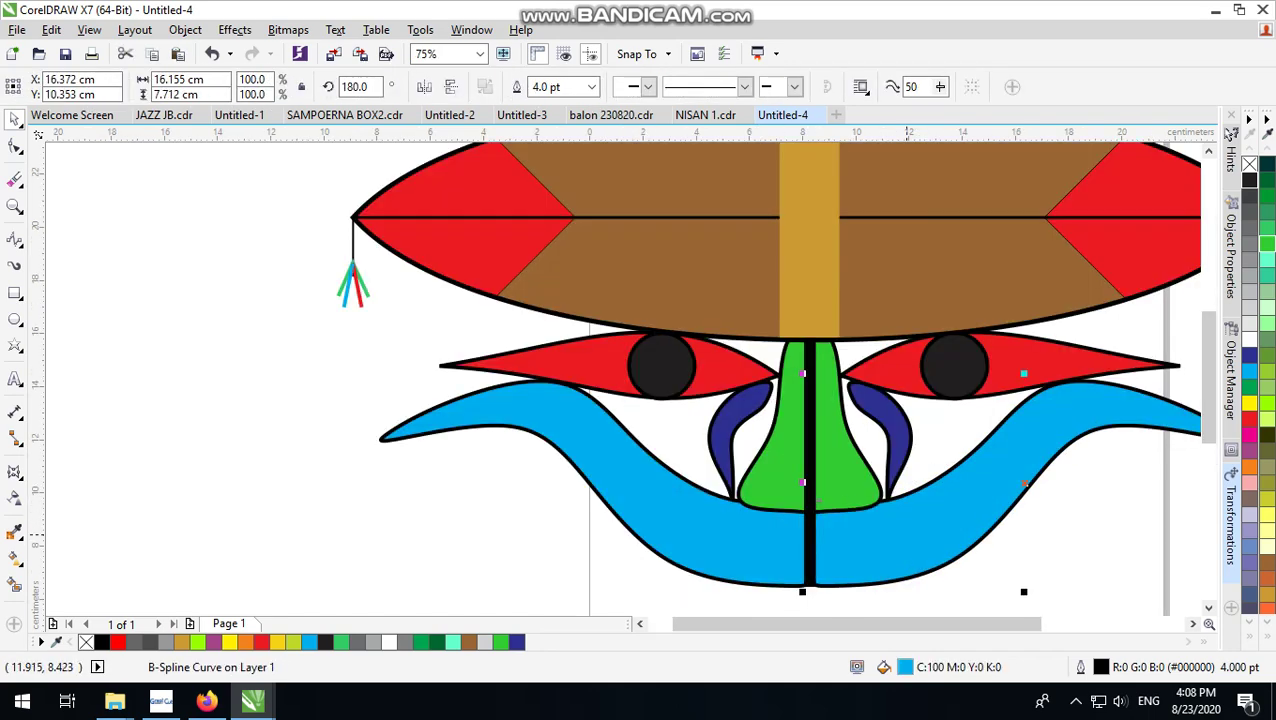
Step: Group the left and right halves of the cyan wavy shape
{"action": "scroll", "coordinate": [770, 516], "scroll_direction": "down", "scroll_amount": 1}
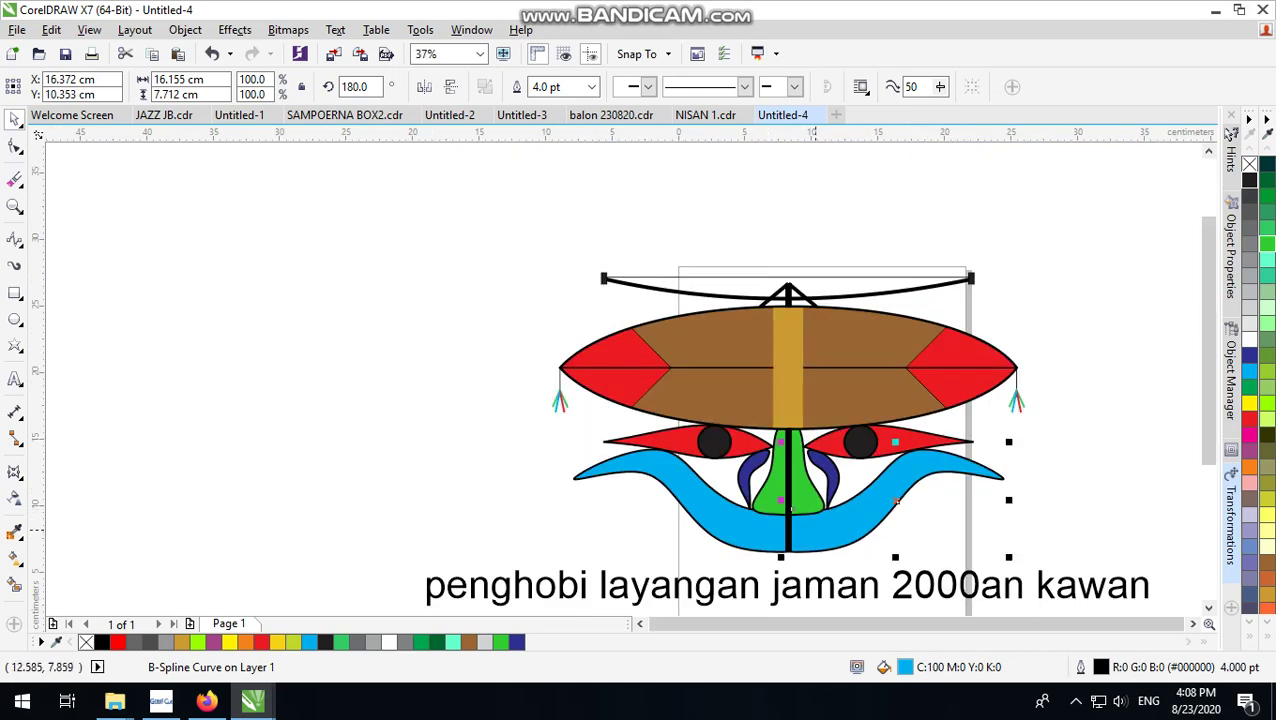
{"action": "left_click", "coordinate": [724, 511], "text": "shift"}
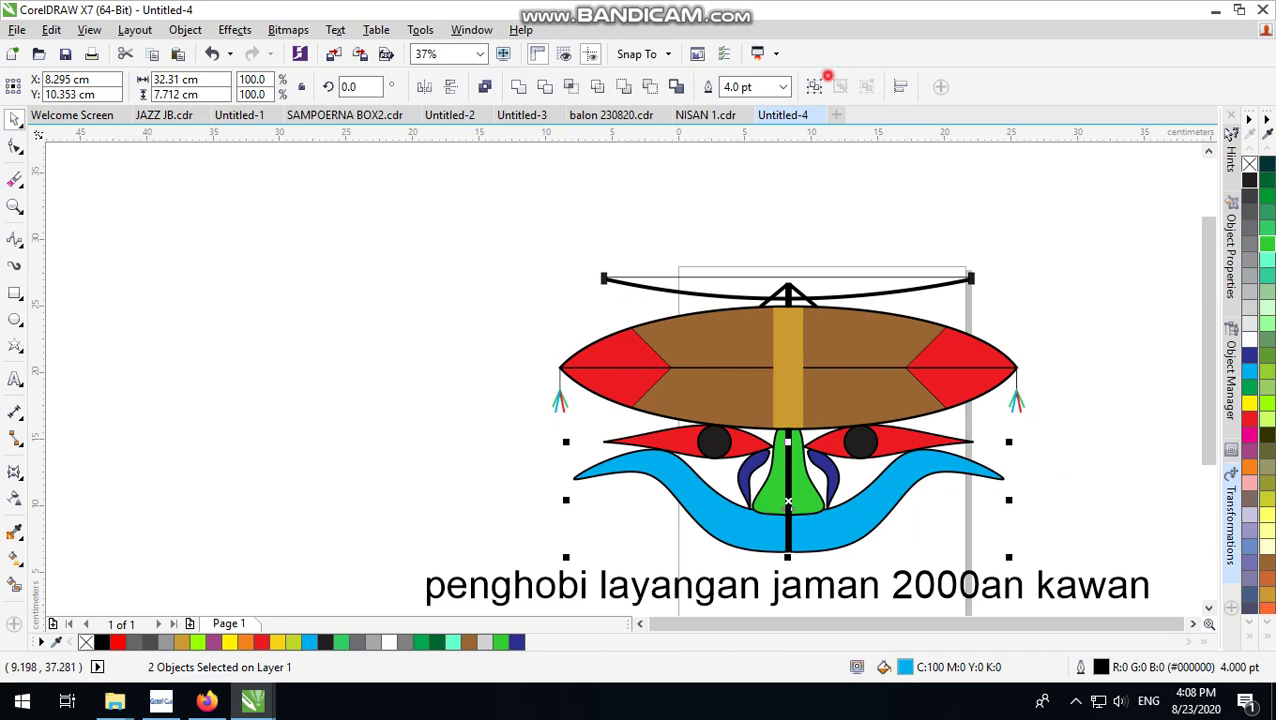
{"action": "key", "text": "ctrl+g"}
{"action": "scroll", "coordinate": [790, 488], "scroll_direction": "up", "scroll_amount": 1}
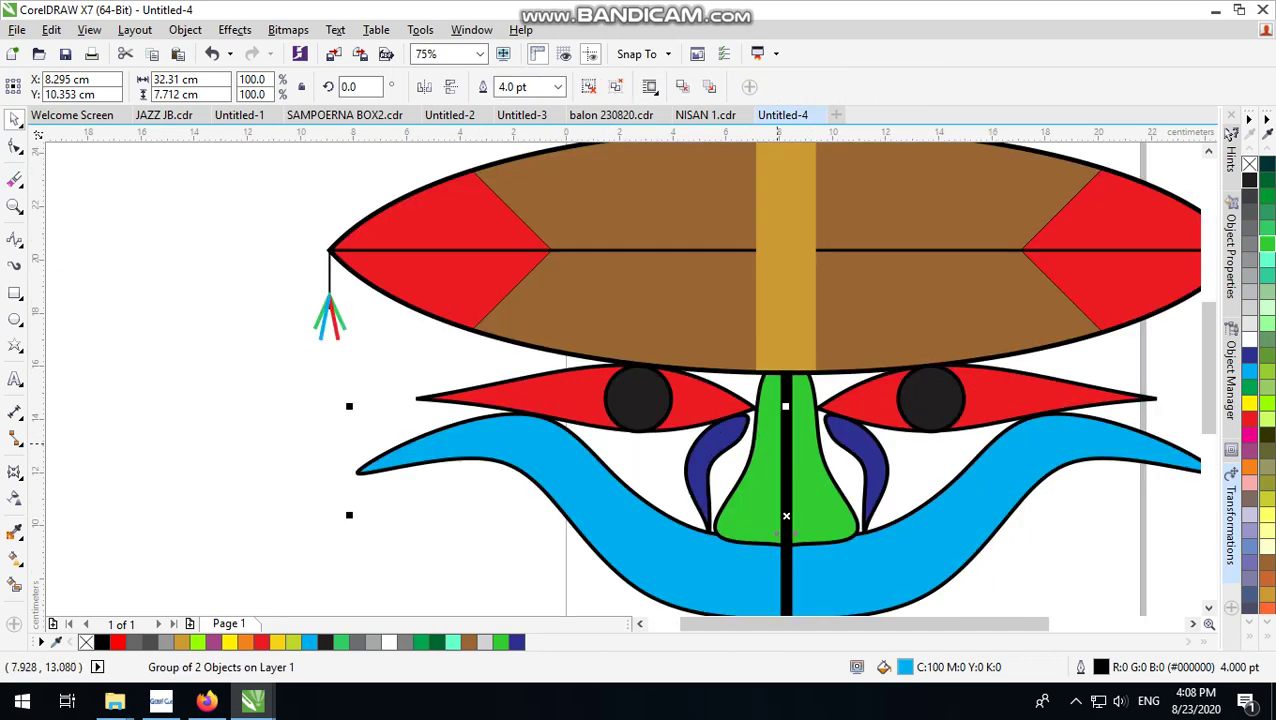
{"action": "left_click", "coordinate": [786, 451], "text": "shift"}
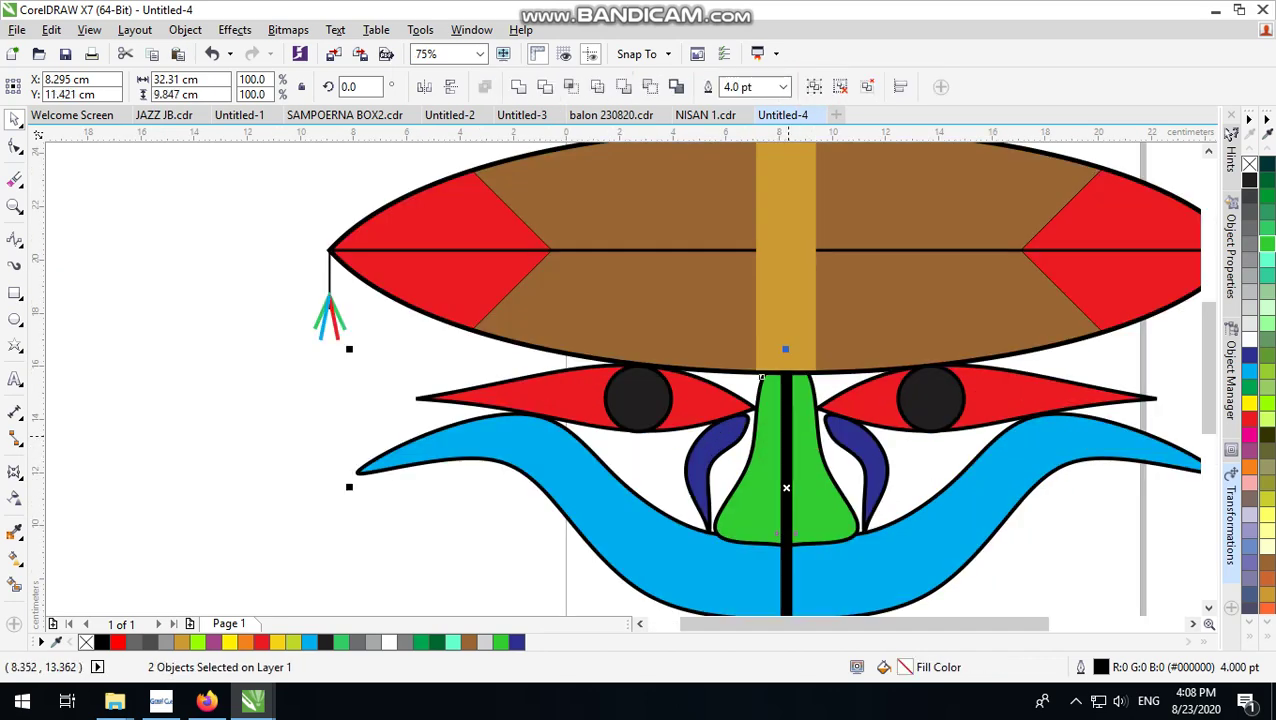
{"action": "scroll", "coordinate": [786, 488], "scroll_direction": "down", "scroll_amount": 1}
{"action": "left_click", "coordinate": [1100, 305]}
{"action": "scroll", "coordinate": [660, 462], "scroll_direction": "down", "scroll_amount": 1}
{"action": "left_click", "coordinate": [863, 364]}
{"action": "scroll", "coordinate": [812, 512], "scroll_direction": "up", "scroll_amount": 1}
{"action": "left_click", "coordinate": [1014, 358]}
{"action": "scroll", "coordinate": [690, 529], "scroll_direction": "up", "scroll_amount": 1}
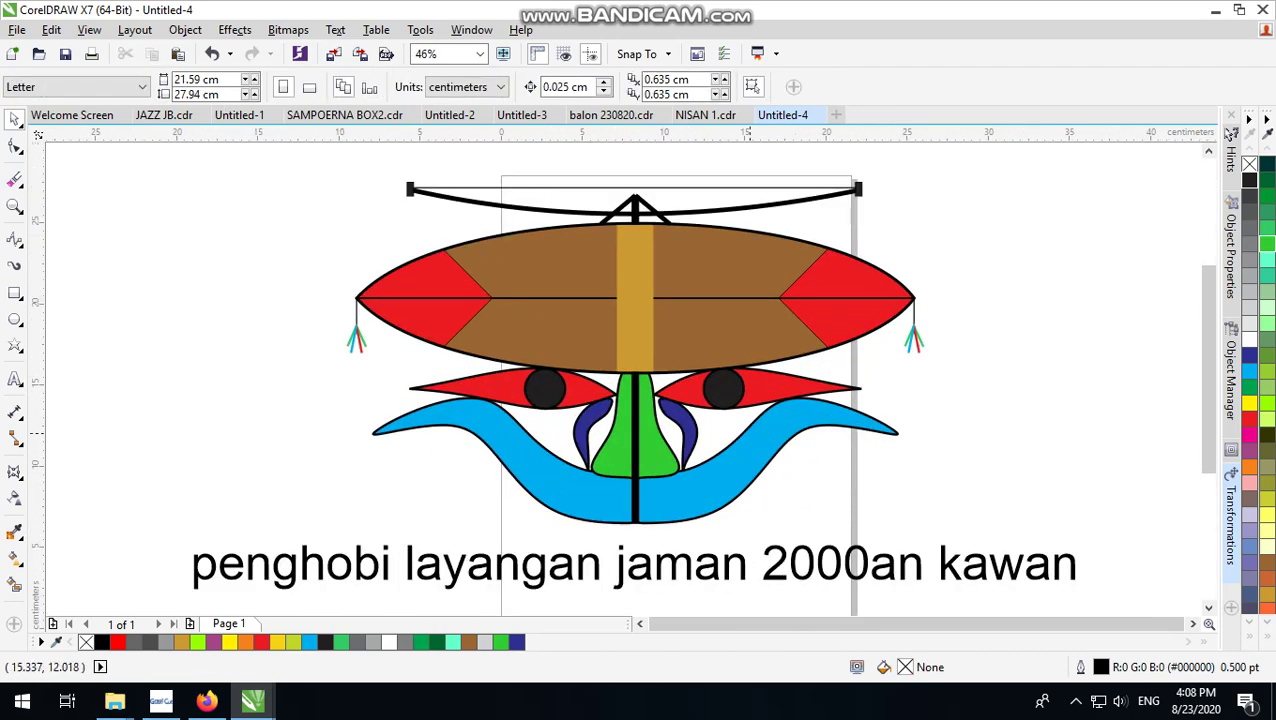
{"action": "scroll", "coordinate": [750, 437], "scroll_direction": "down", "scroll_amount": 1}
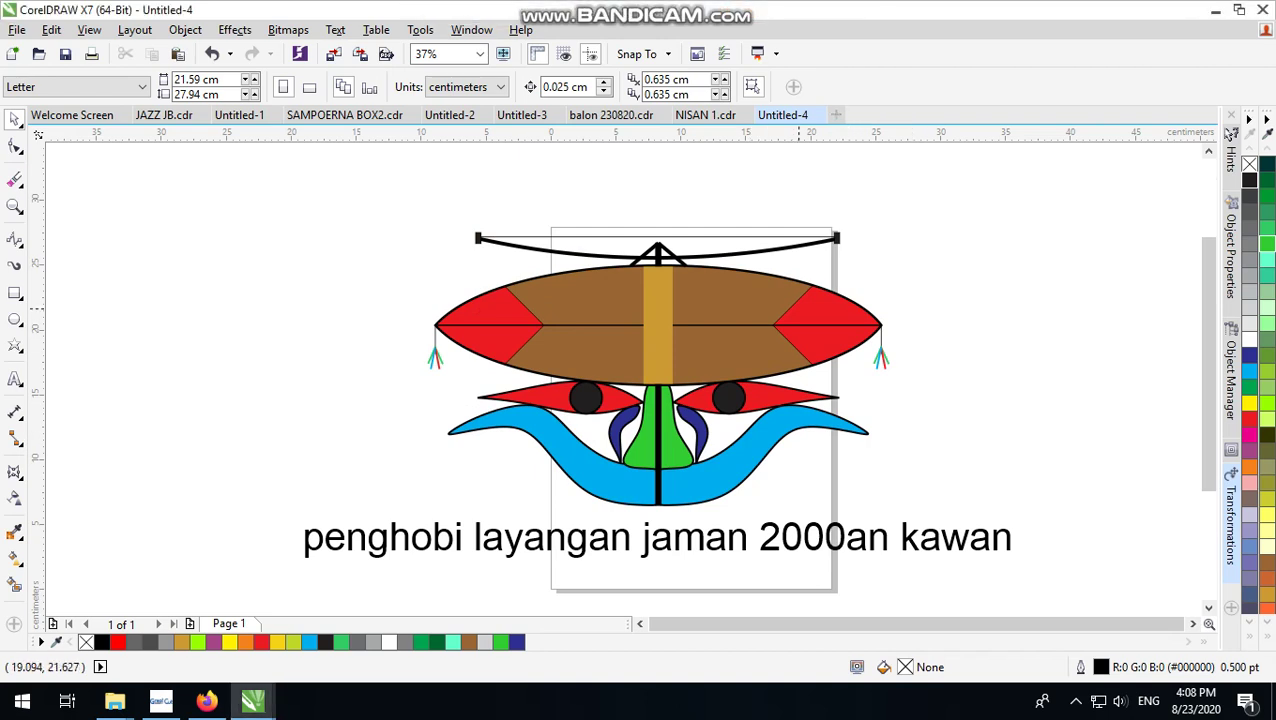
{"action": "left_click", "coordinate": [696, 348]}
{"action": "left_click", "coordinate": [907, 191]}
Step: Create a copy of the gold centre strip narrowed about its centre to about 0.45 cm wide and fill it with dark grey
{"action": "scroll", "coordinate": [663, 284], "scroll_direction": "up", "scroll_amount": 3}
{"action": "left_click", "coordinate": [662, 282]}
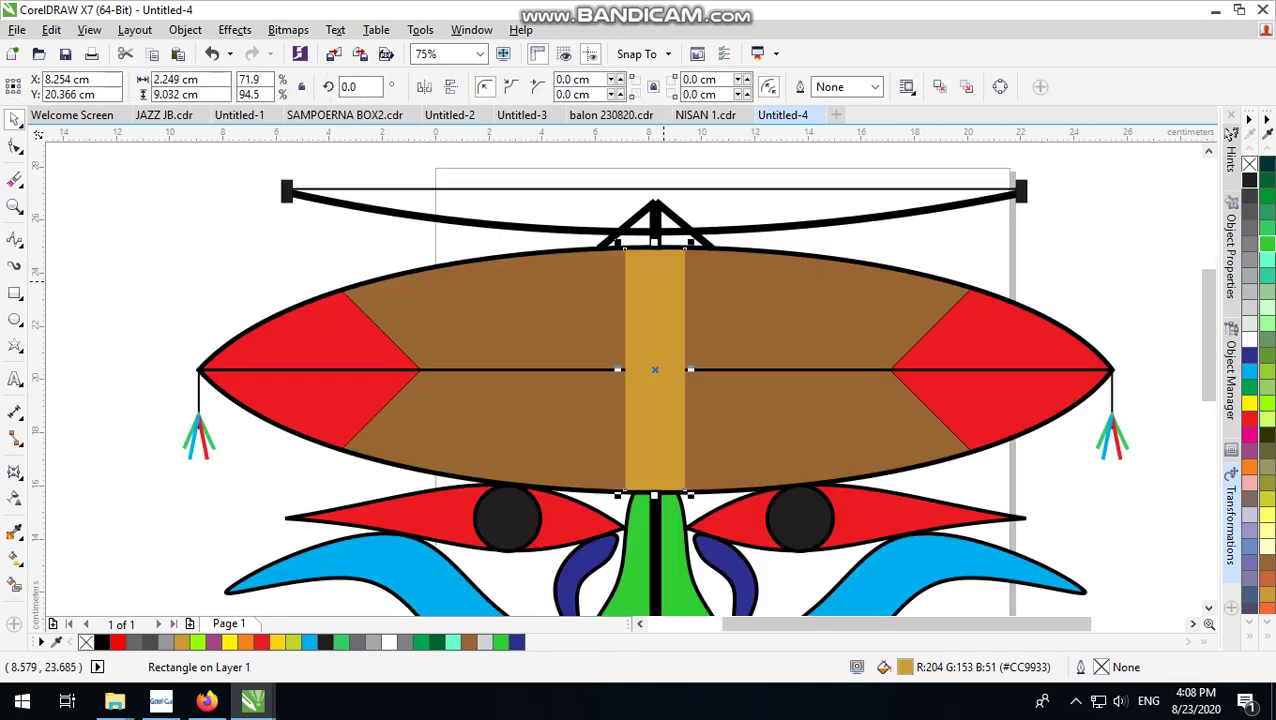
{"action": "scroll", "coordinate": [660, 280], "scroll_direction": "down", "scroll_amount": 3}
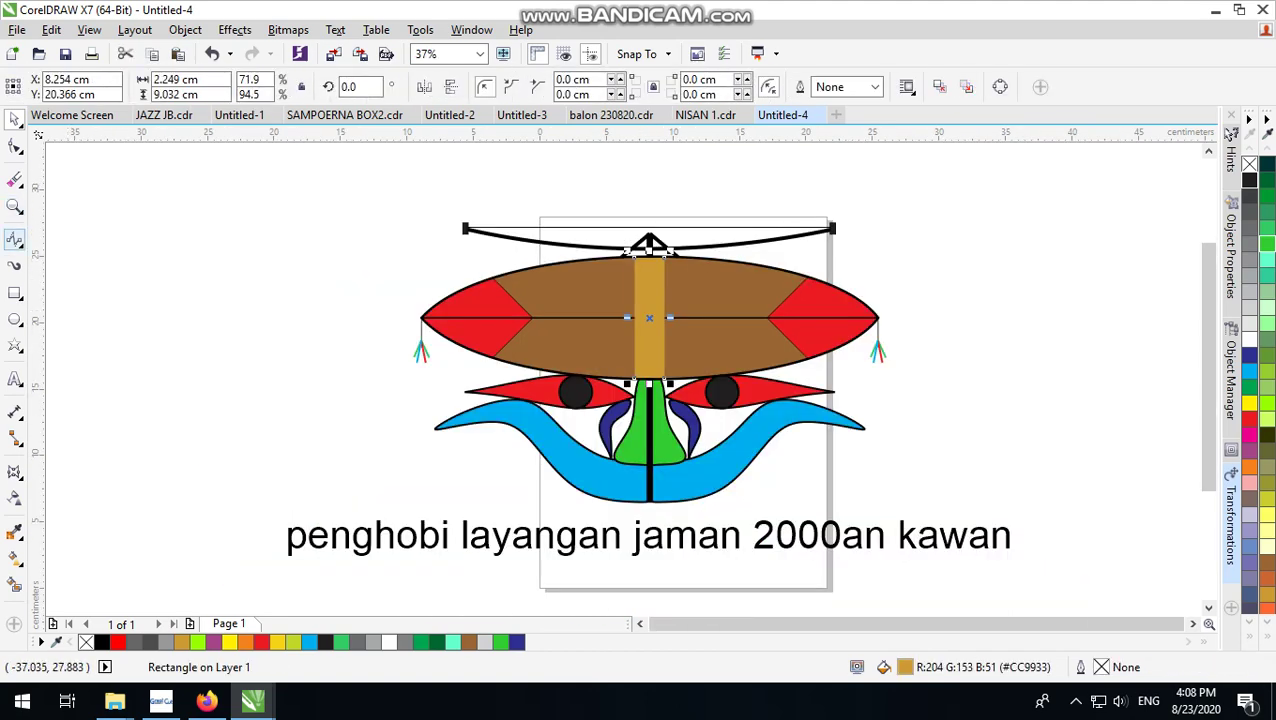
{"action": "scroll", "coordinate": [680, 316], "scroll_direction": "up", "scroll_amount": 3}
{"action": "left_click_drag", "start_coordinate": [647, 320], "coordinate": [620, 312]}
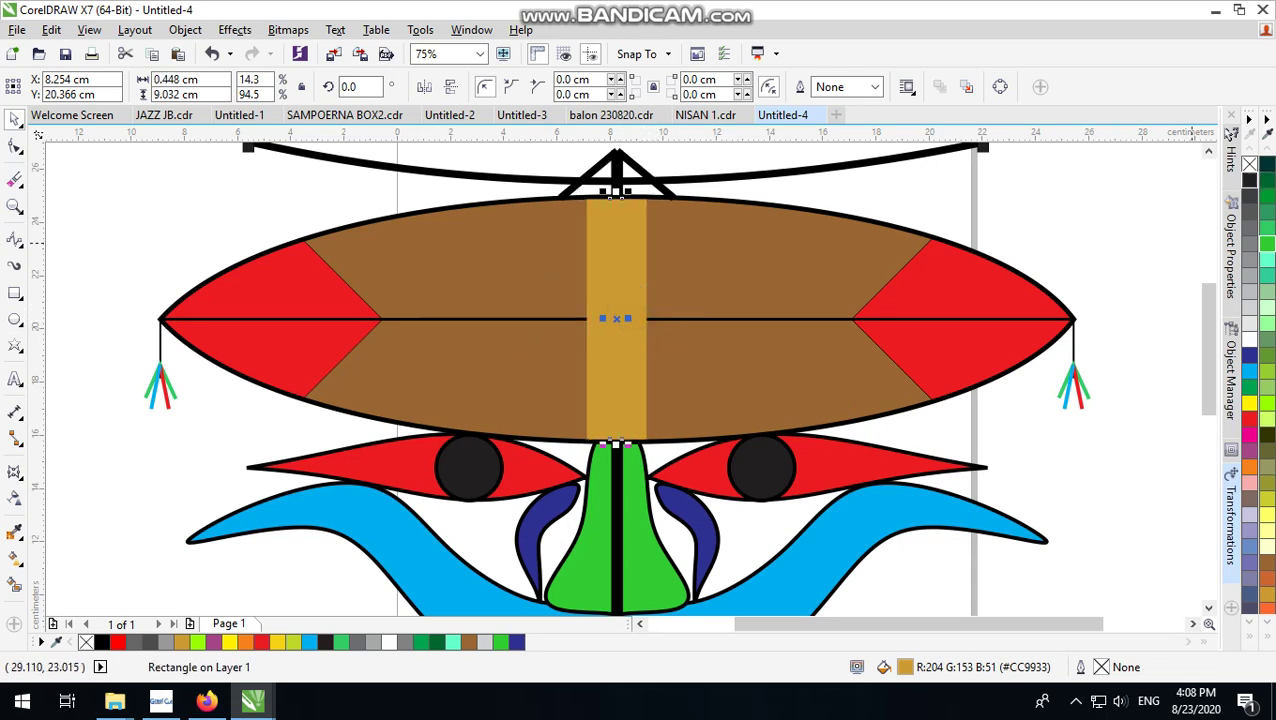
{"action": "left_click", "coordinate": [1249, 226]}
{"action": "left_click", "coordinate": [1042, 190]}
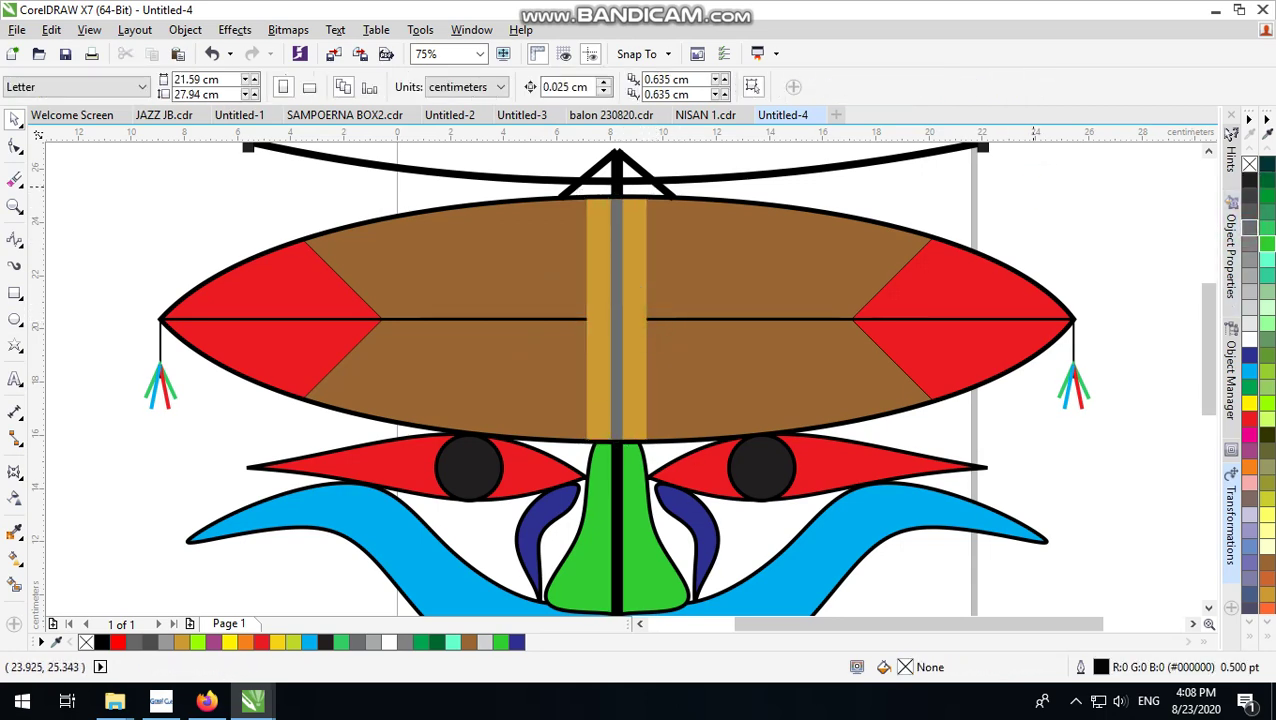
{"action": "scroll", "coordinate": [779, 320], "scroll_direction": "down", "scroll_amount": 3}
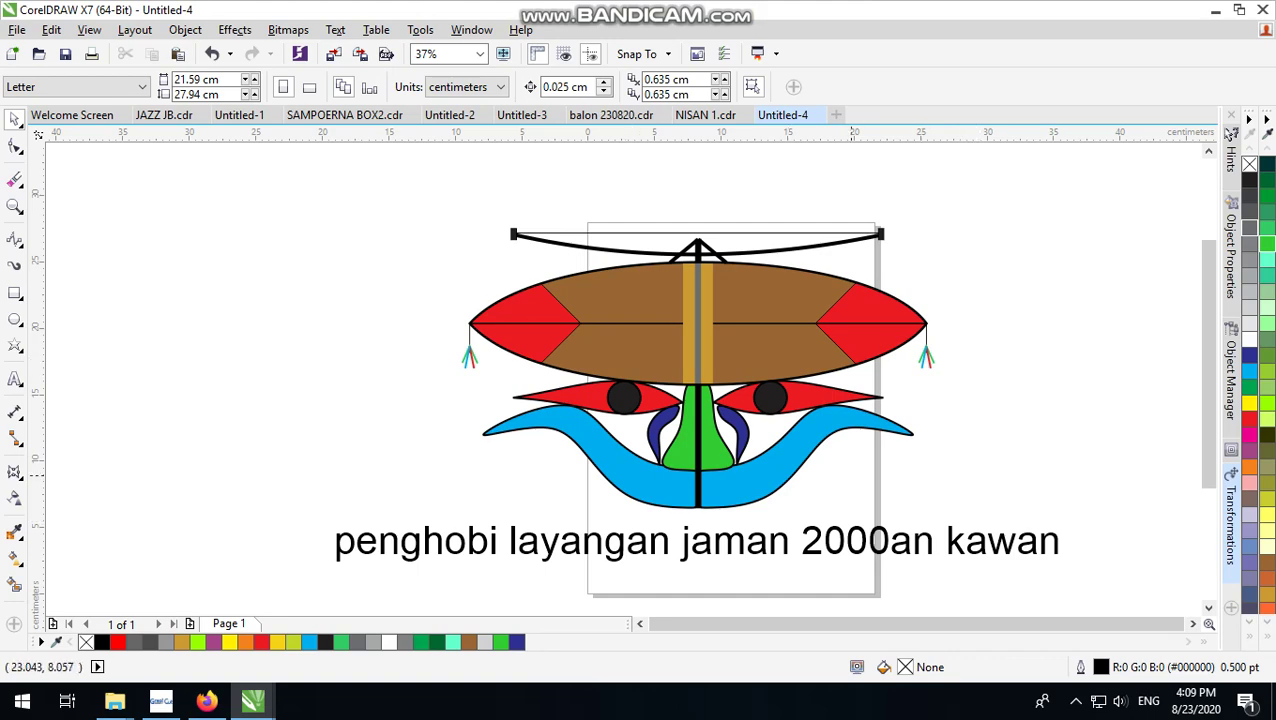
{"action": "scroll", "coordinate": [482, 437], "scroll_direction": "down", "scroll_amount": 1}
{"action": "scroll", "coordinate": [590, 446], "scroll_direction": "up", "scroll_amount": 2}
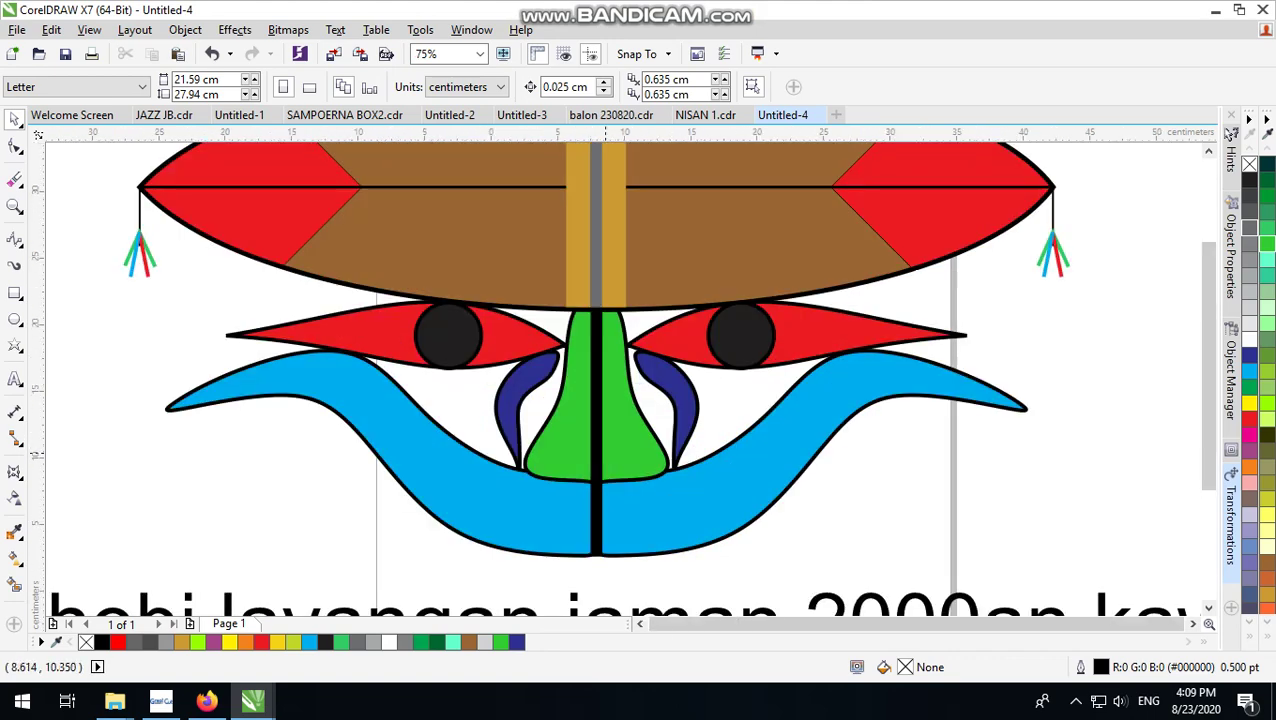
{"action": "scroll", "coordinate": [605, 453], "scroll_direction": "down", "scroll_amount": 1}
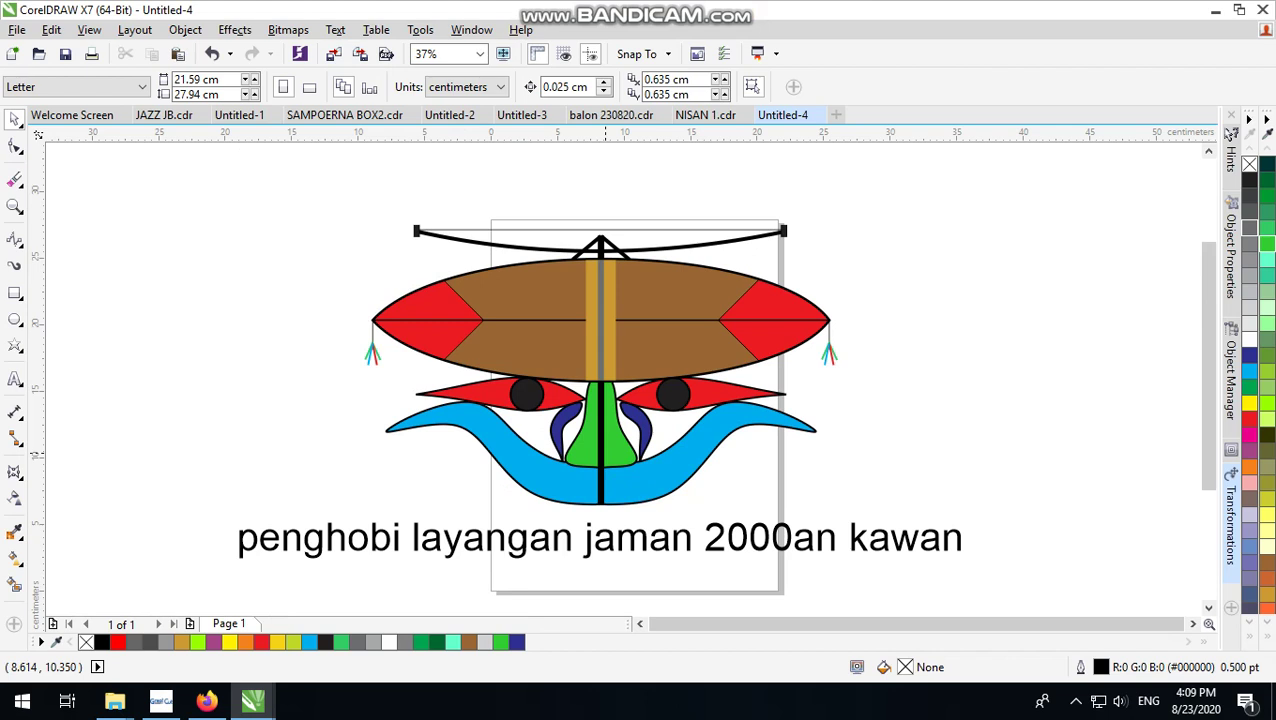